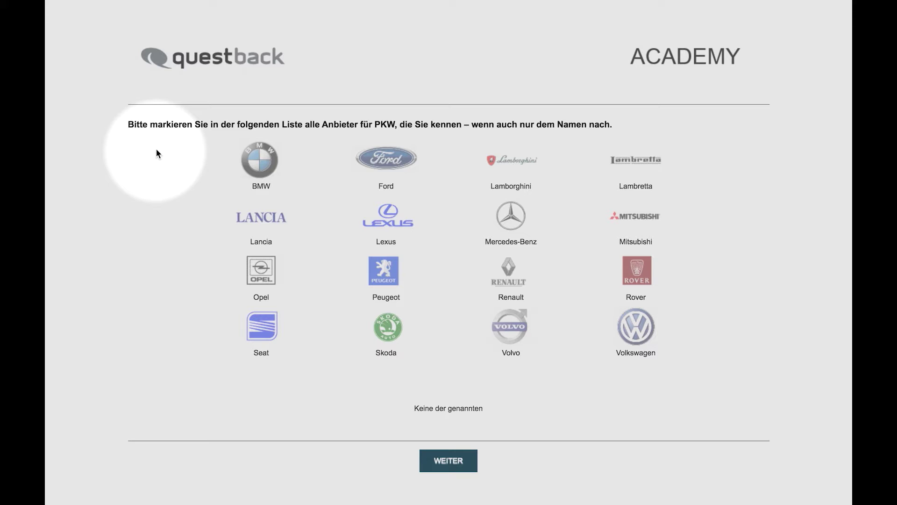
- Mark BMW, Lexus, Renault and Mercedes-Benz as known brands, continue, and mark BMW and Mercedes-Benz as recently noticed in advertising
left_click(256, 160)
left_click(371, 220)
left_click(509, 271)
left_click(512, 223)
left_click(449, 462)
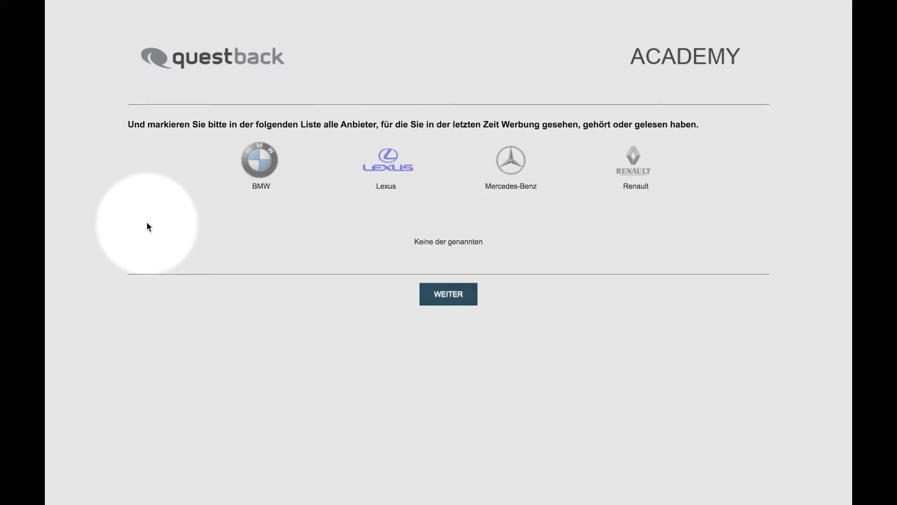
left_click(273, 172)
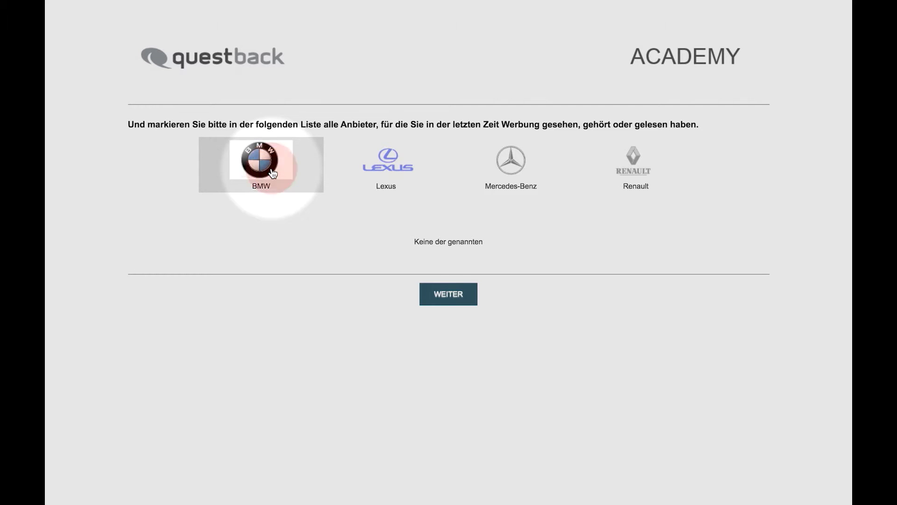
left_click(510, 161)
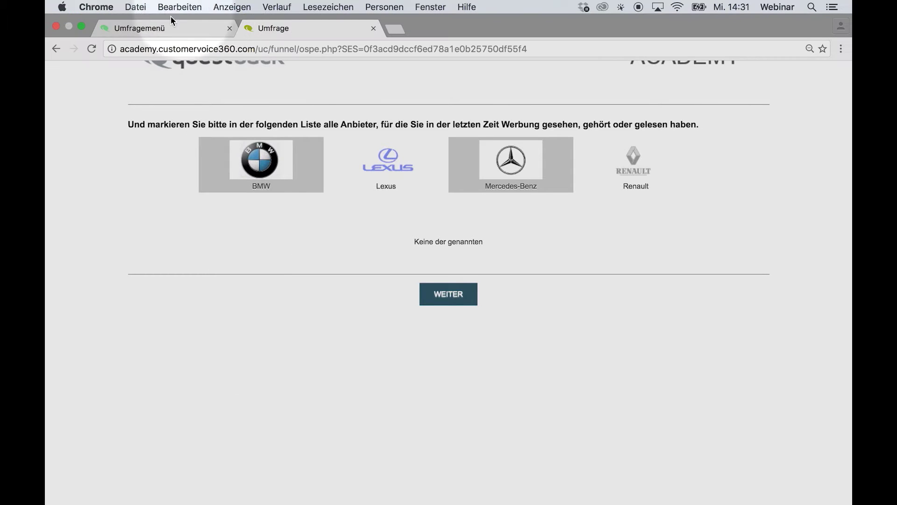
- Return to the survey administration and open the QB_MH Funnel Vorlage project in the questionnaire editor
left_click(158, 36)
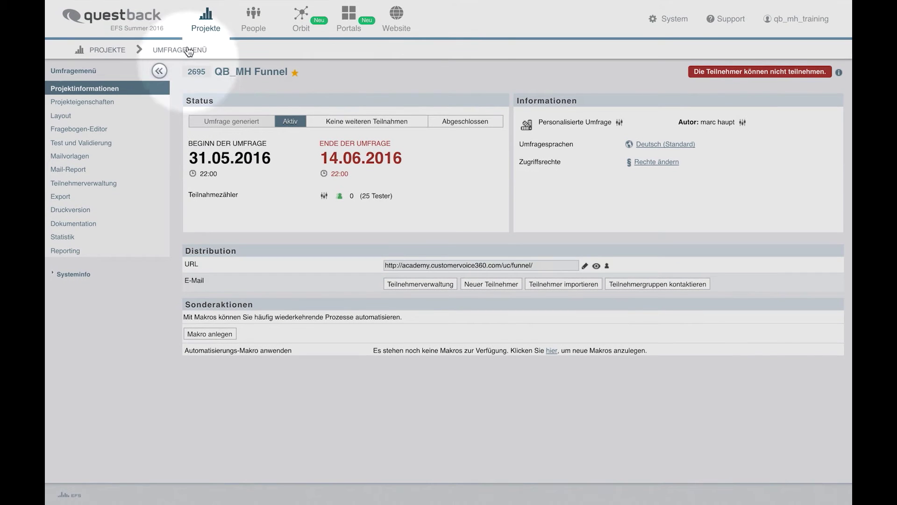
left_click(211, 25)
left_click(109, 330)
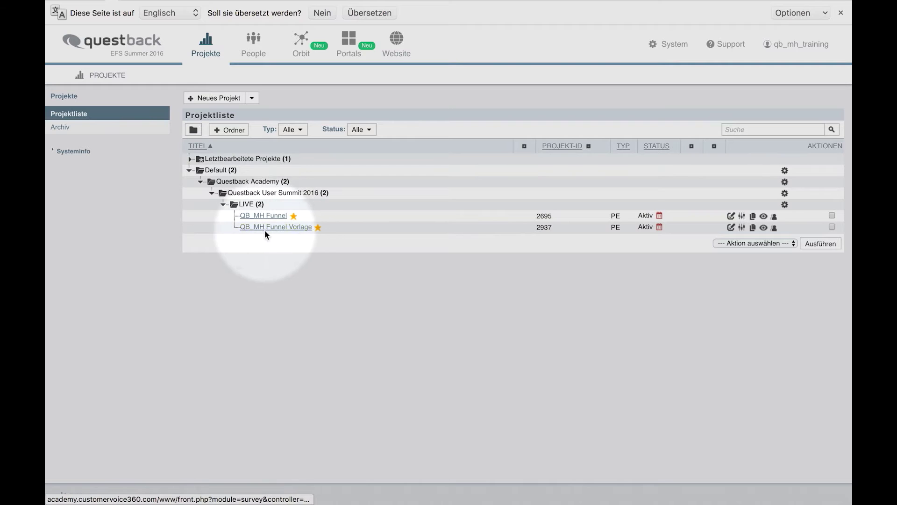
left_click(266, 228)
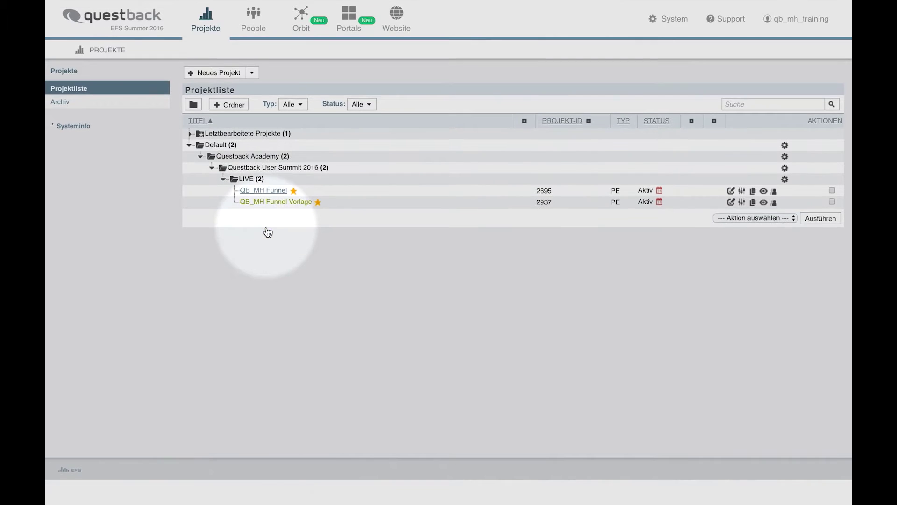
left_click(111, 132)
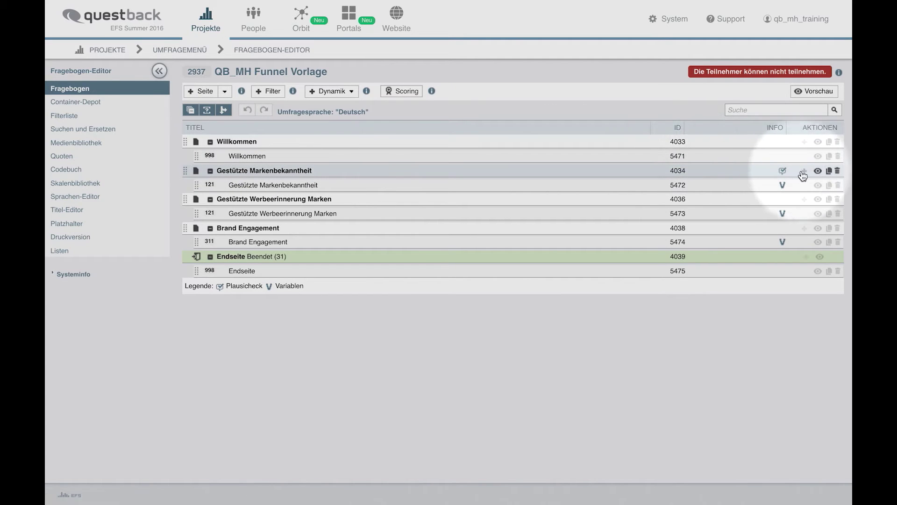
- Preview the Gestützte Markenbekanntheit page, test it by marking BMW, Lexus and Lamborghini, and return to the questionnaire editor
left_click(818, 172)
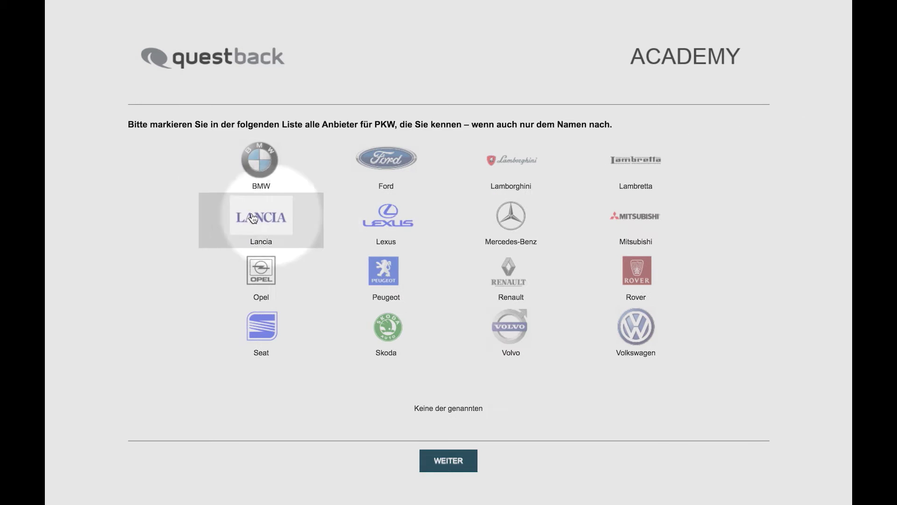
left_click(248, 176)
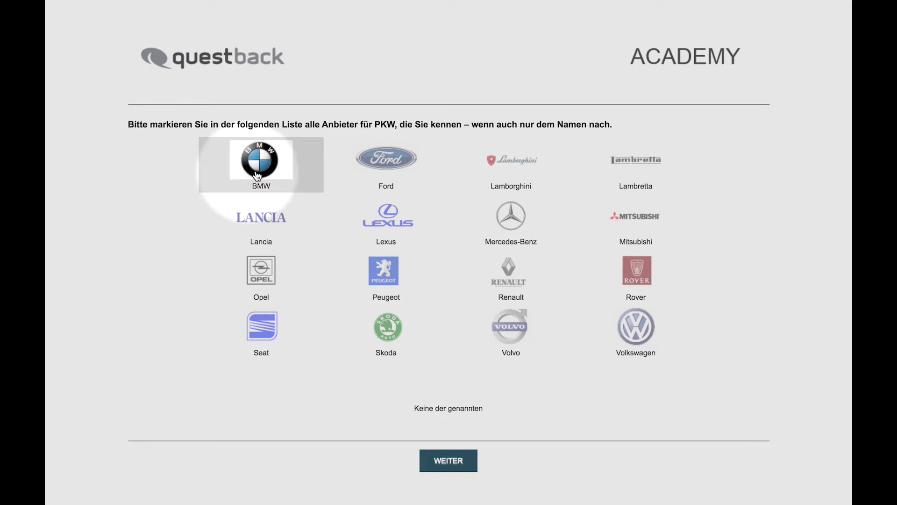
left_click(384, 219)
left_click(486, 185)
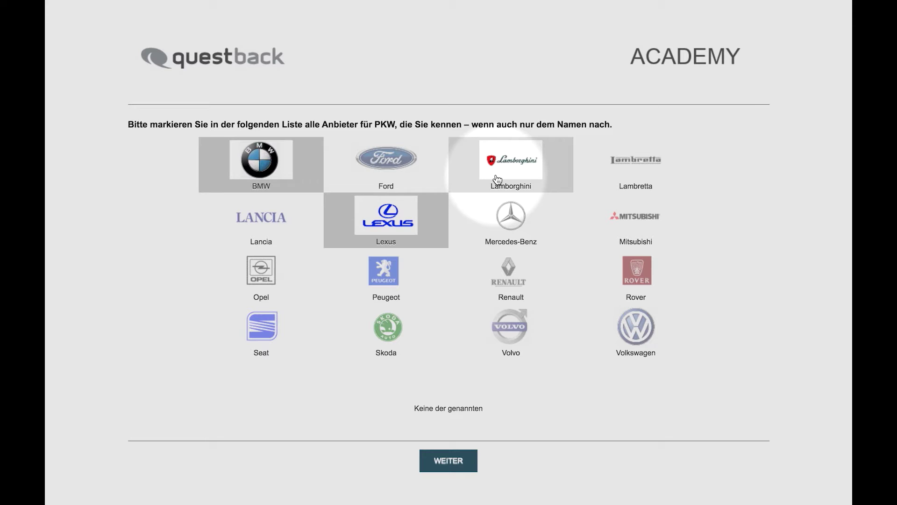
mouse_move(449, 2)
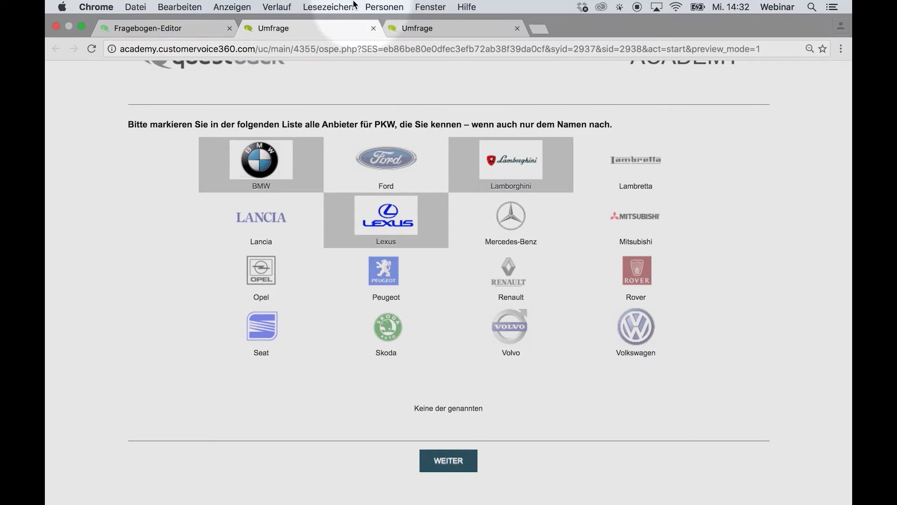
left_click(158, 29)
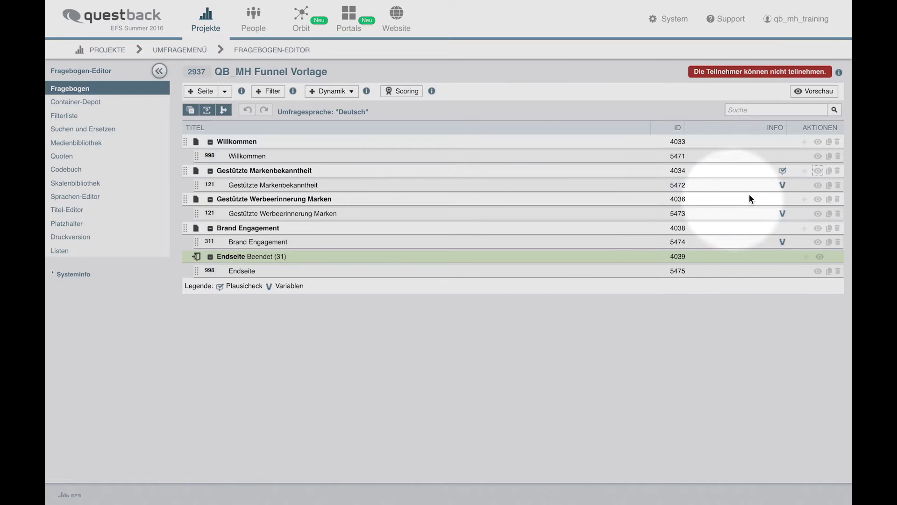
- Preview the Gestützte Werbeerinnerung Marken page to check its answer options, and return to the questionnaire editor
left_click(816, 200)
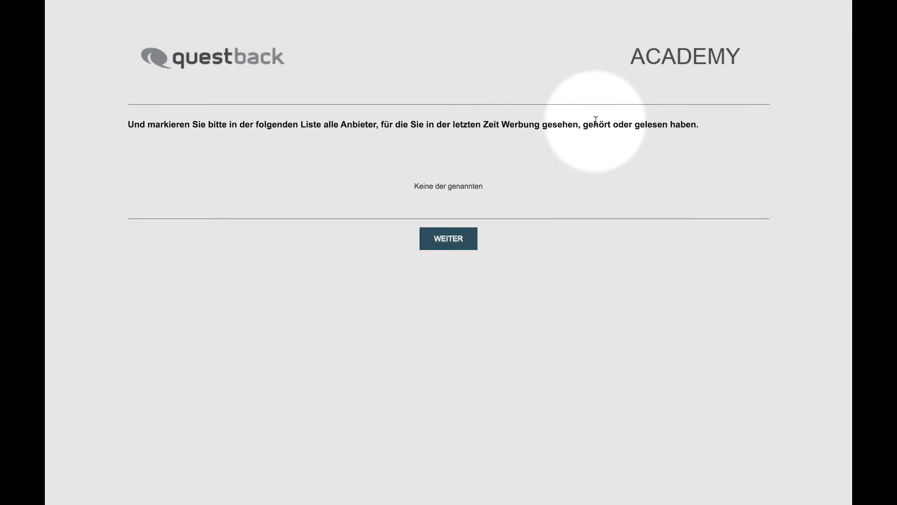
mouse_move(301, 9)
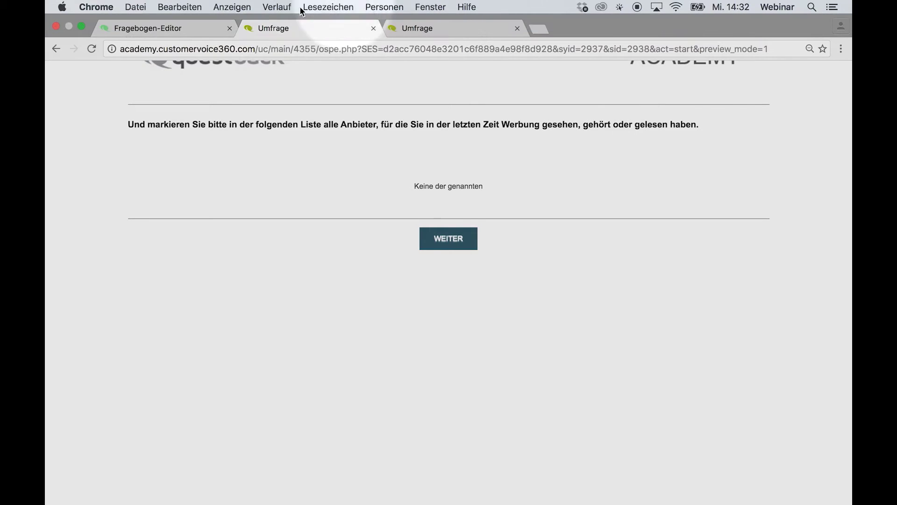
left_click(175, 30)
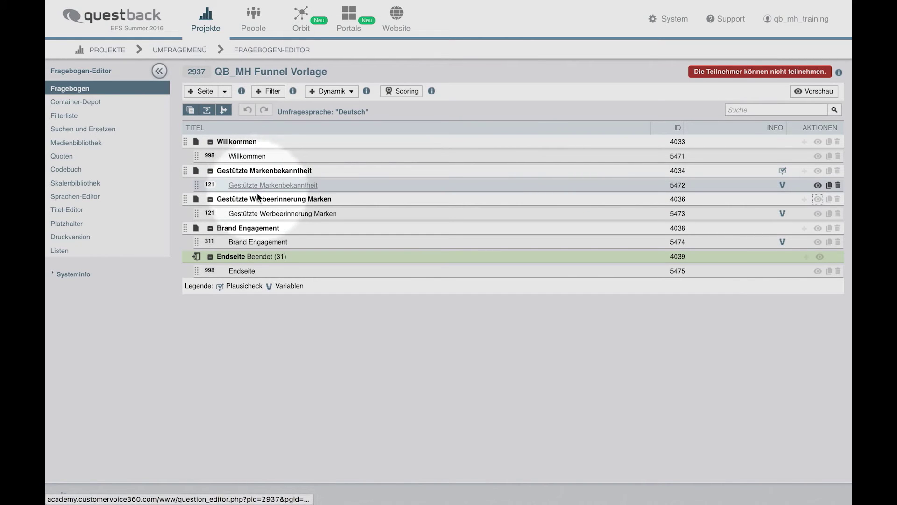
- Open the Gestützte Werbeerinnerung Marken question and examine its configuration and answer options
left_click(259, 214)
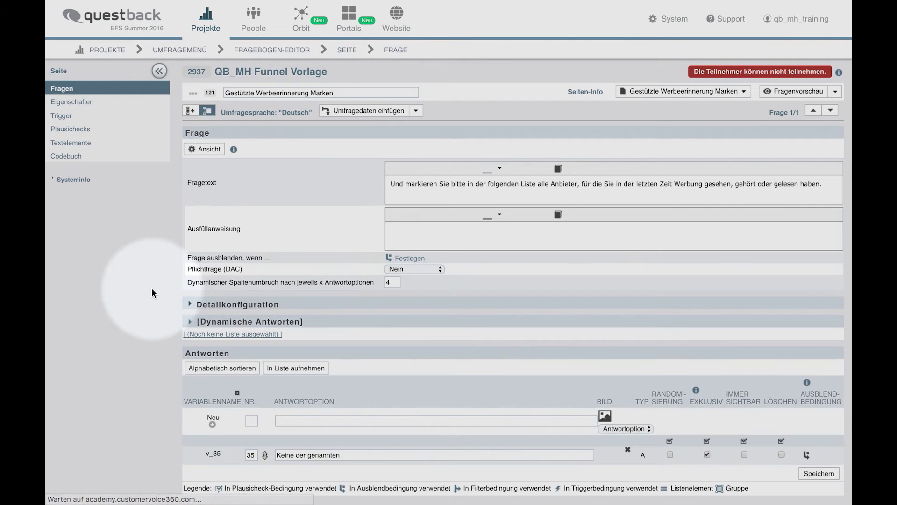
scroll(125, 302, "down", 1)
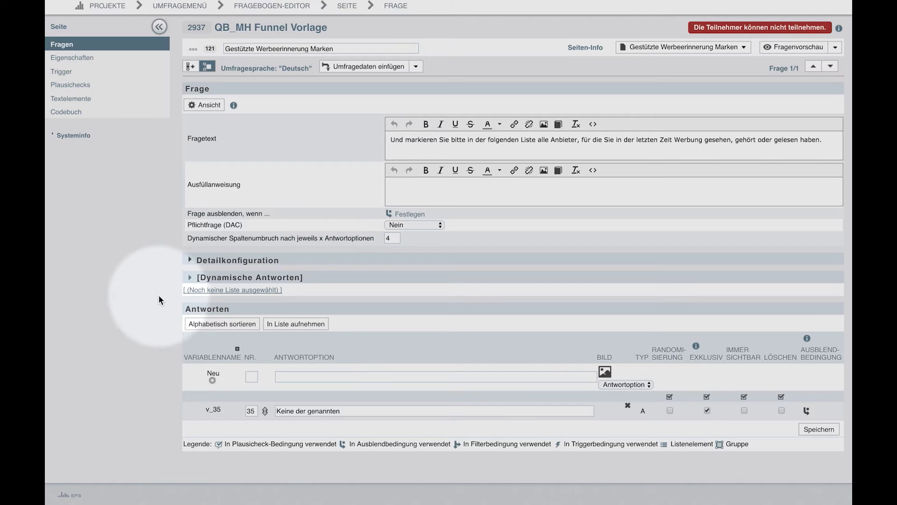
scroll(159, 296, "up", 2)
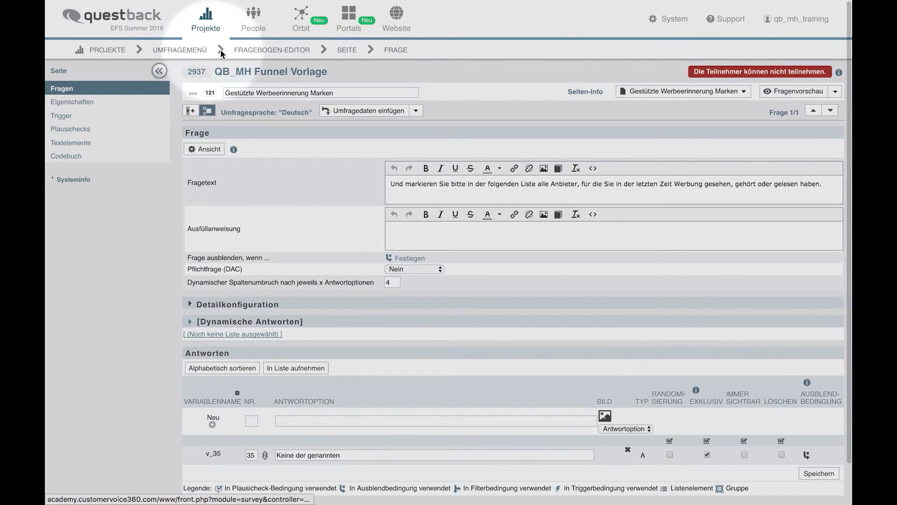
- Start a new dynamic list for the questionnaire with the internal name "Bekannte Marken" and the placeholder #BekannteMarken#
left_click(239, 52)
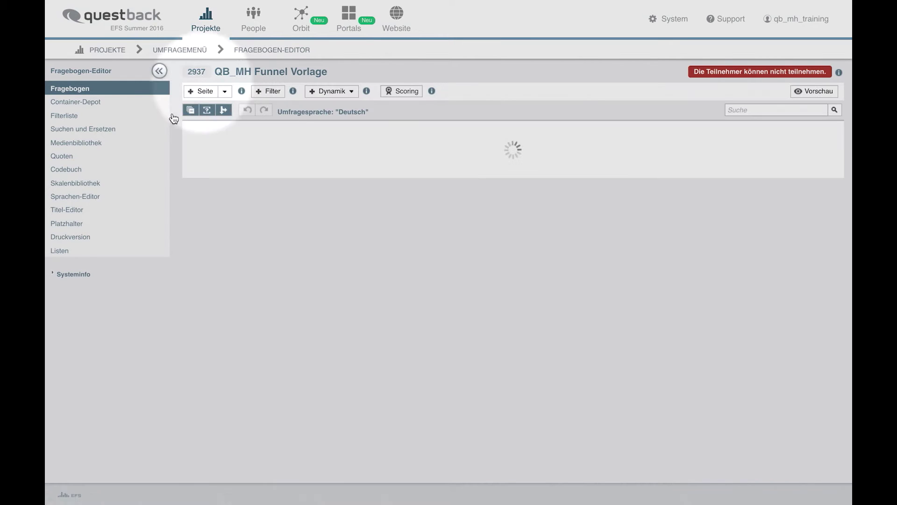
left_click(70, 252)
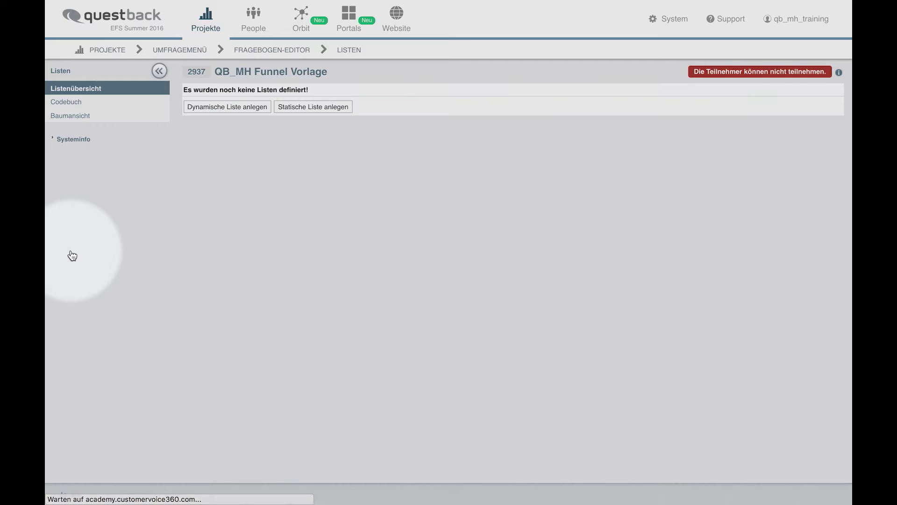
left_click(216, 108)
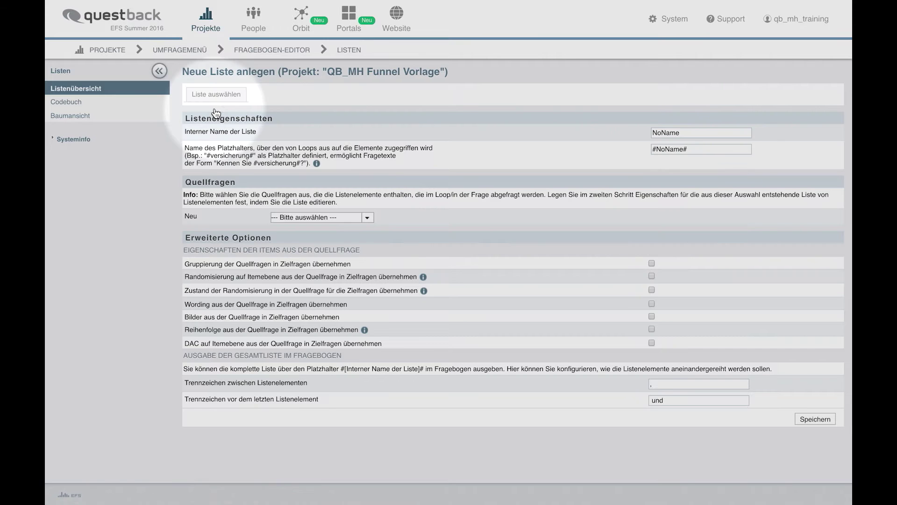
left_click(699, 134)
type("Bek")
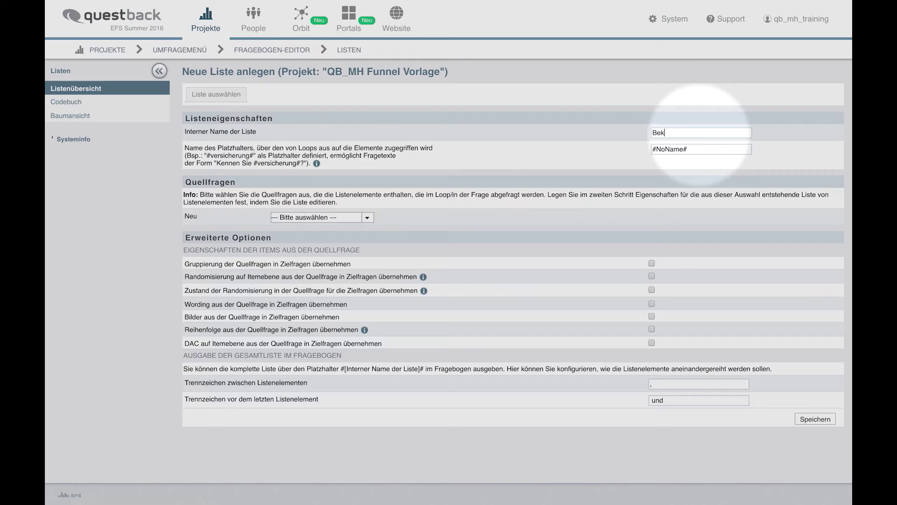
type("annteMarken")
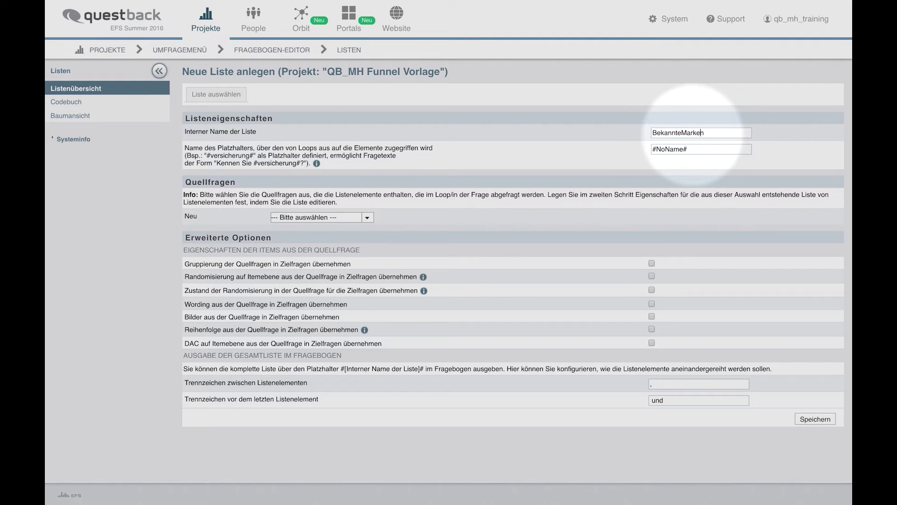
left_click(680, 132)
left_click(706, 149)
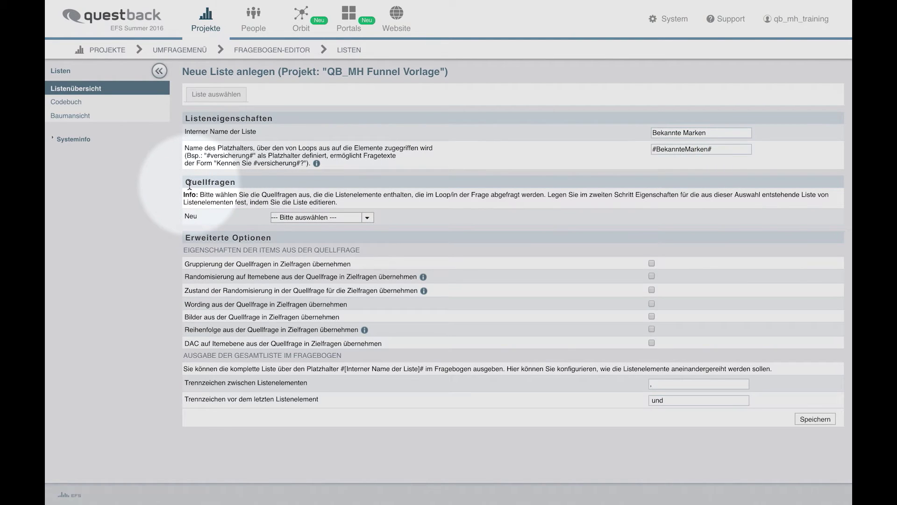
- Select Gestützte Markenbekanntheit (121) as the list's source question and save the list
left_click(367, 218)
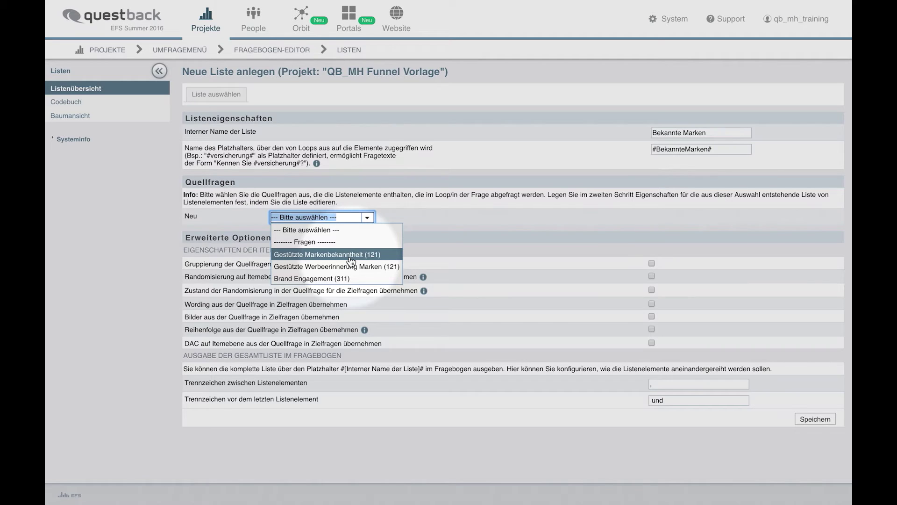
left_click(314, 256)
left_click(811, 420)
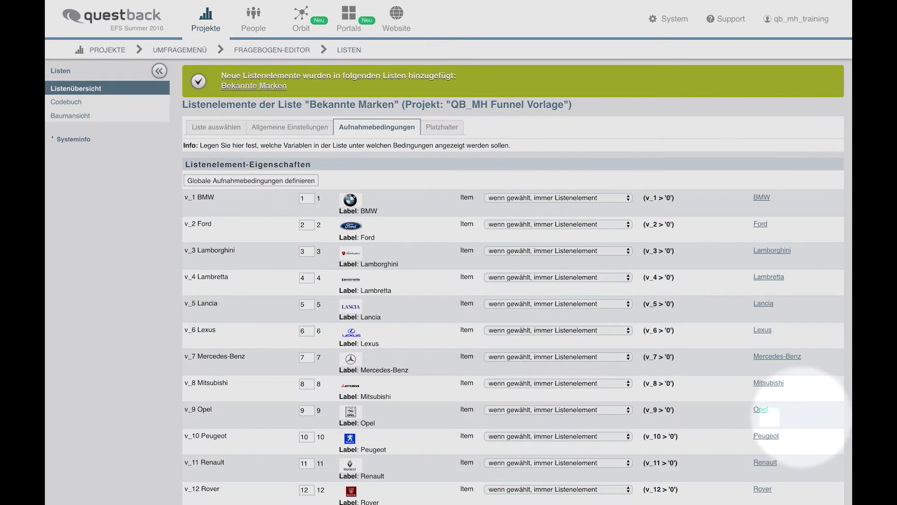
- Examine the Bekannte Marken list elements, including their variables, images, labels and inclusion conditions
scroll(179, 283, "down", 3)
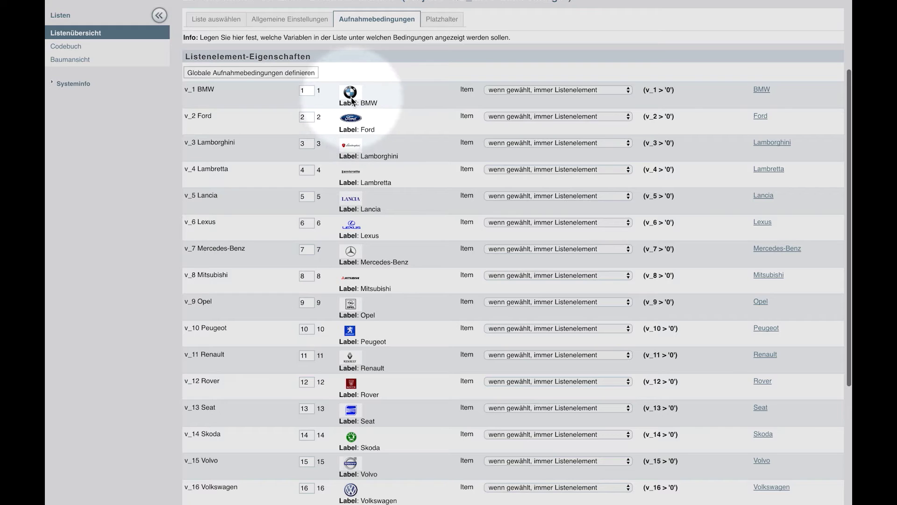
mouse_move(351, 100)
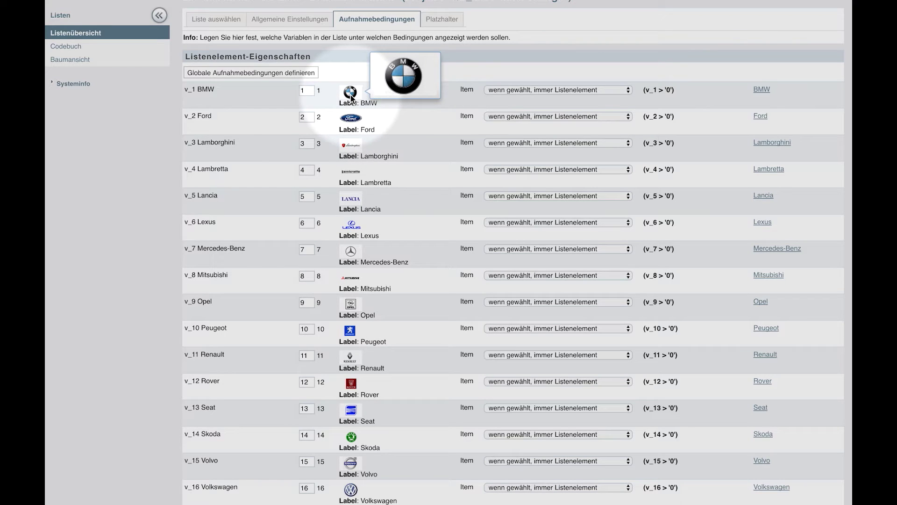
scroll(237, 163, "down", 3)
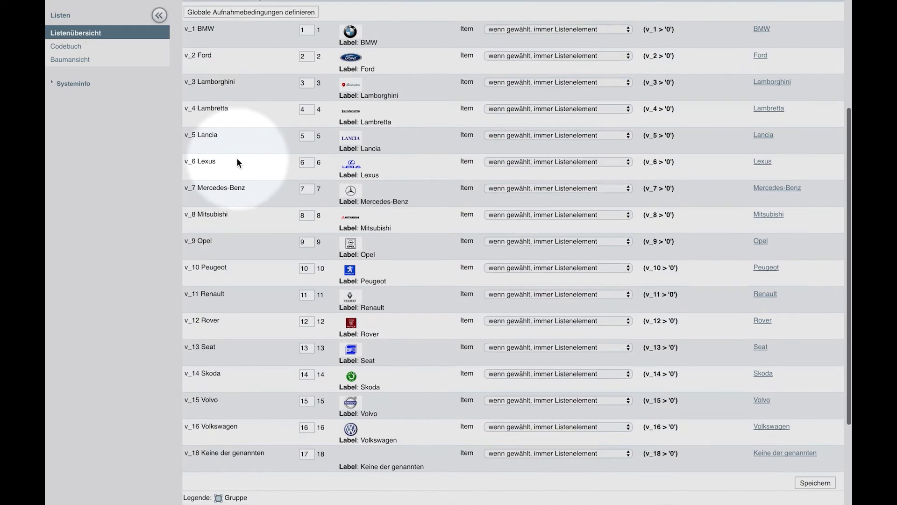
scroll(237, 162, "up", 2)
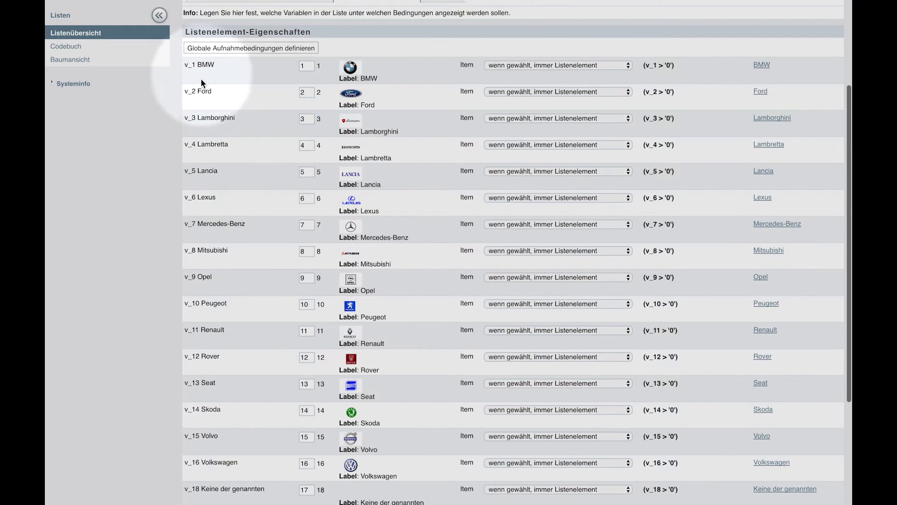
scroll(214, 439, "down", 4)
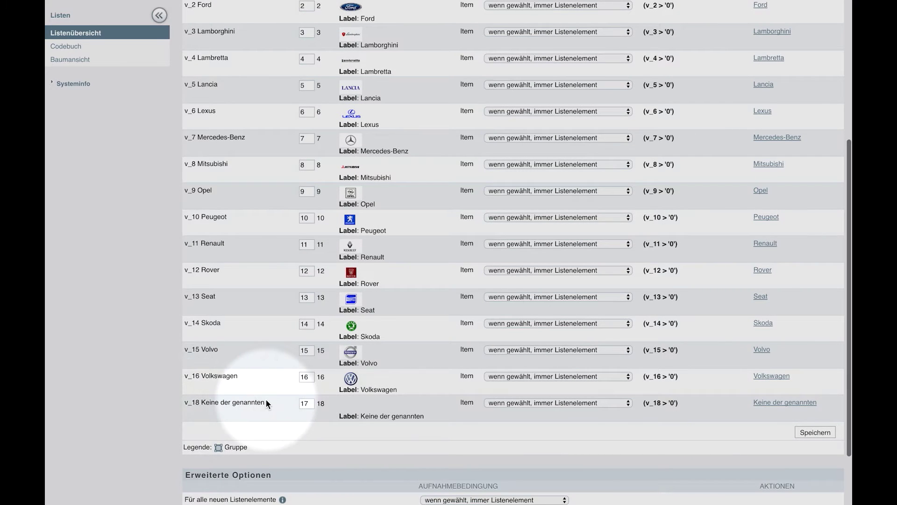
scroll(220, 330, "up", 5)
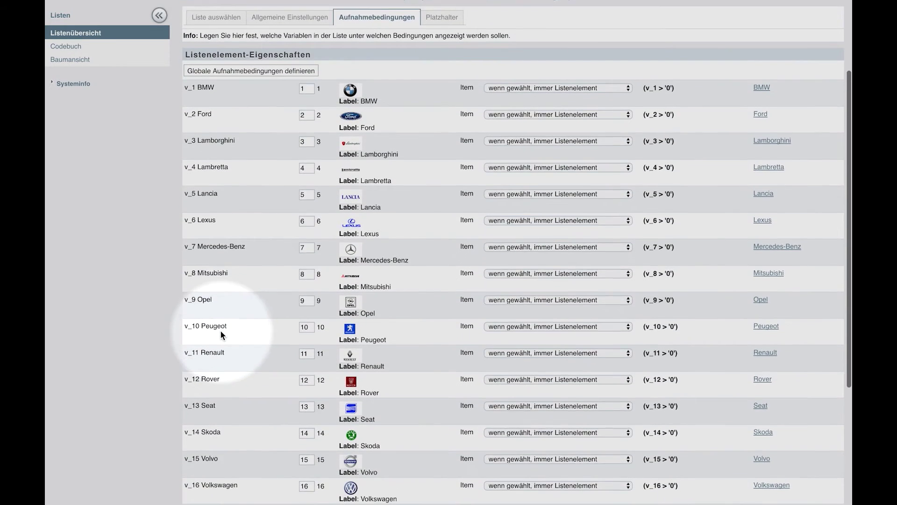
scroll(220, 330, "down", 1)
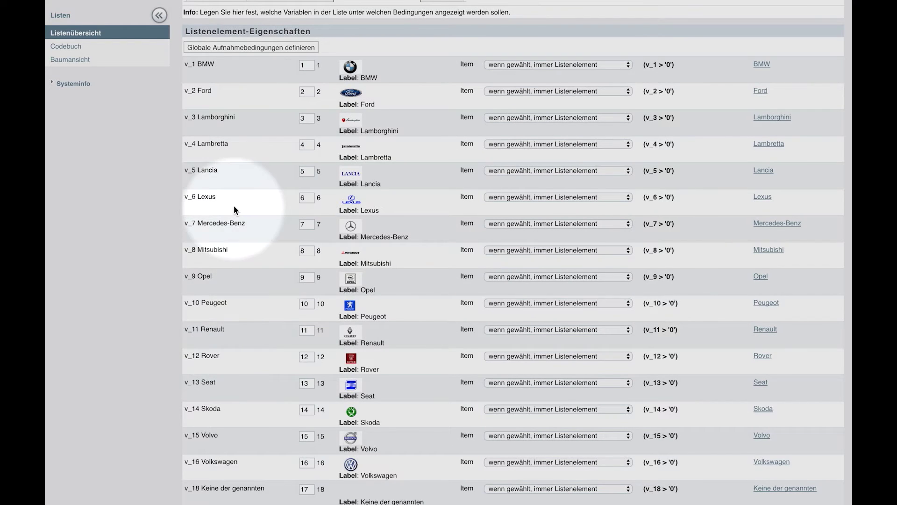
mouse_move(348, 71)
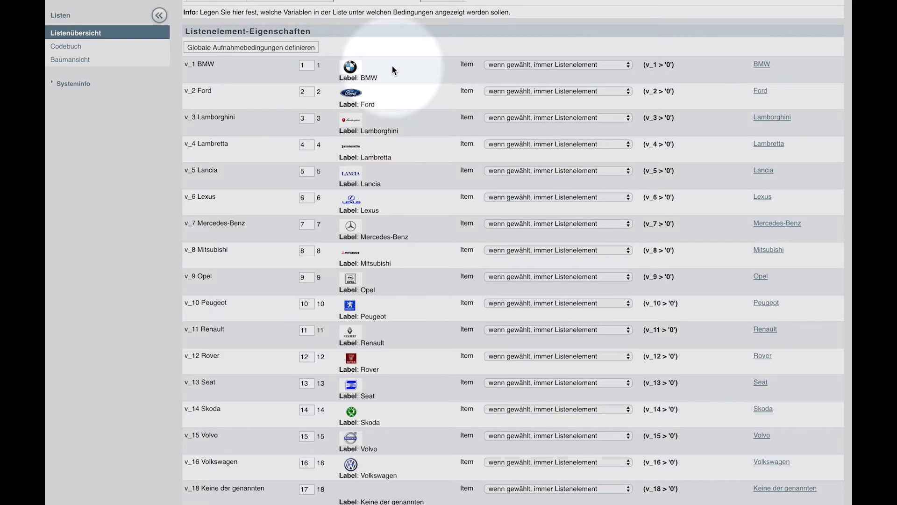
scroll(439, 76, "up", 2)
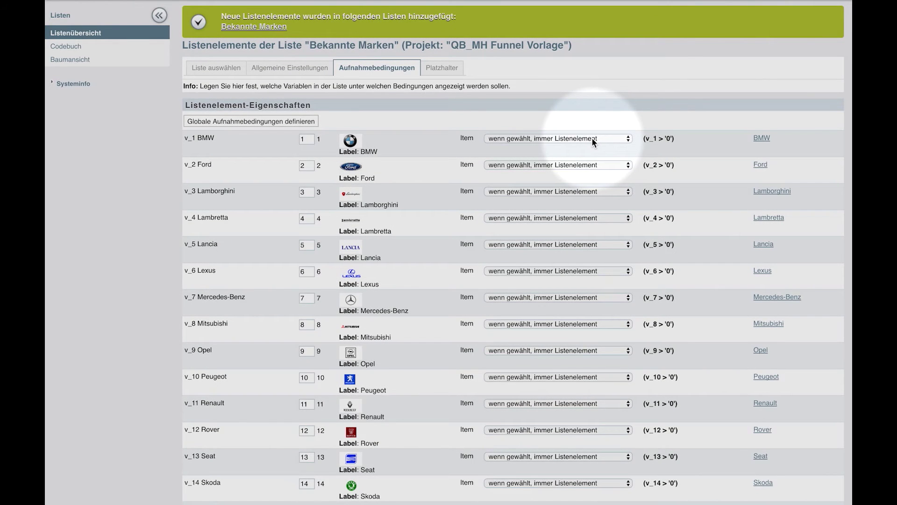
- Set the inclusion condition of the Keine der genannten element to "nie in Liste" and save the list
left_click(592, 137)
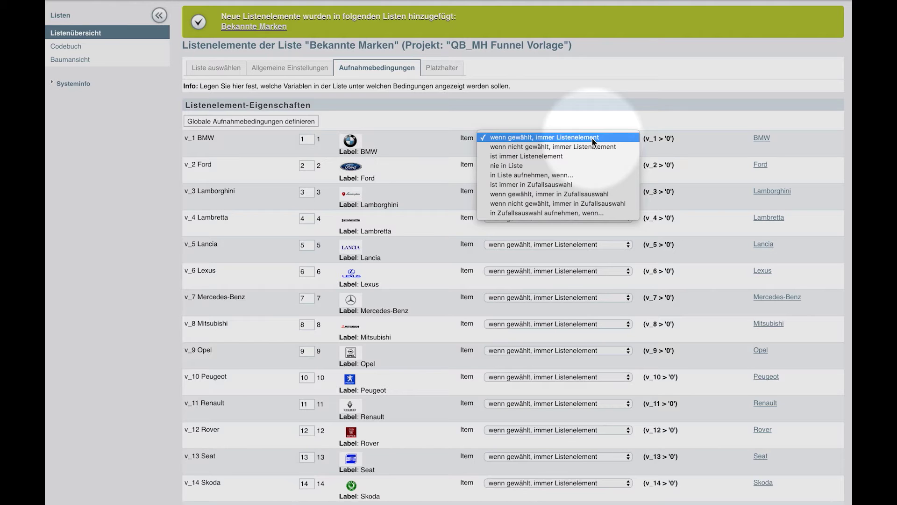
left_click(591, 138)
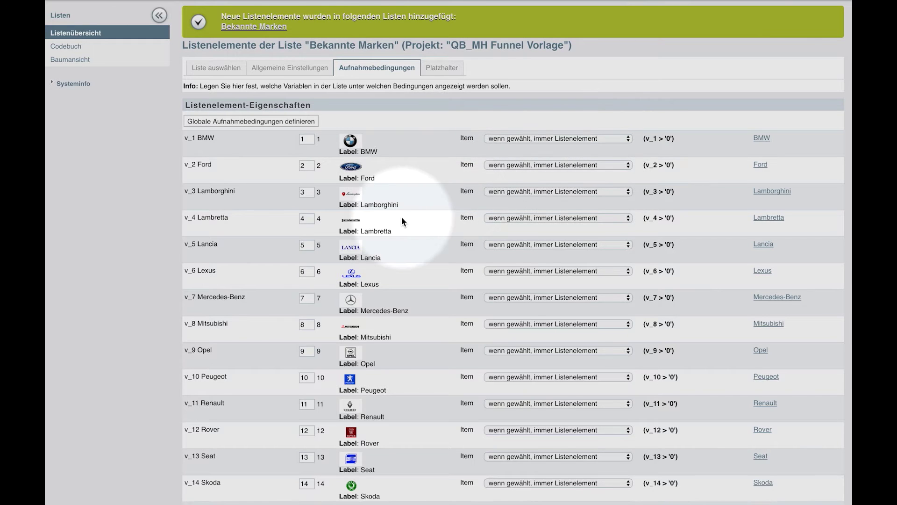
scroll(401, 217, "down", 3)
scroll(402, 217, "down", 5)
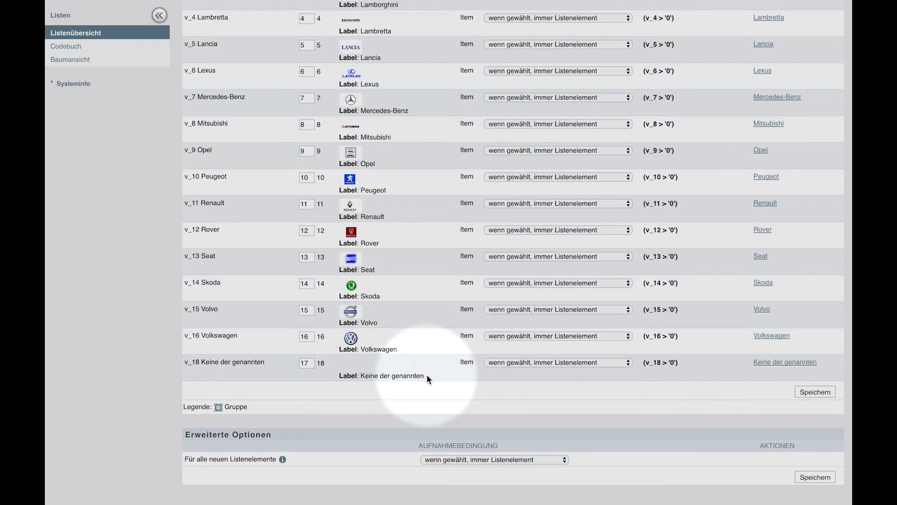
left_click(620, 362)
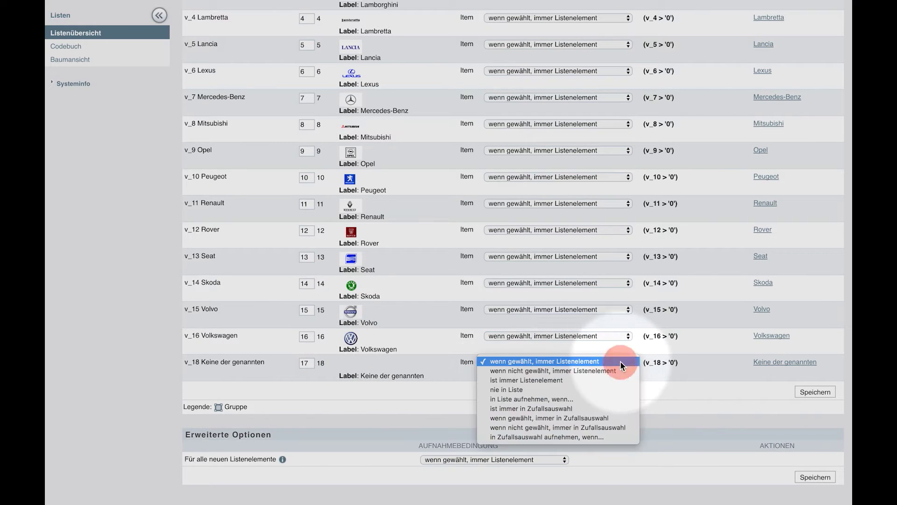
left_click(525, 389)
left_click(803, 392)
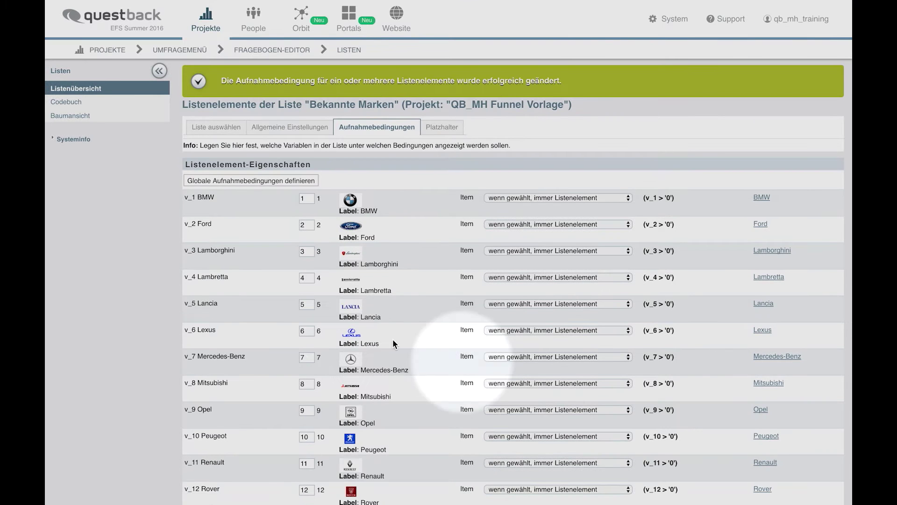
scroll(267, 308, "down", 3)
scroll(265, 311, "down", 4)
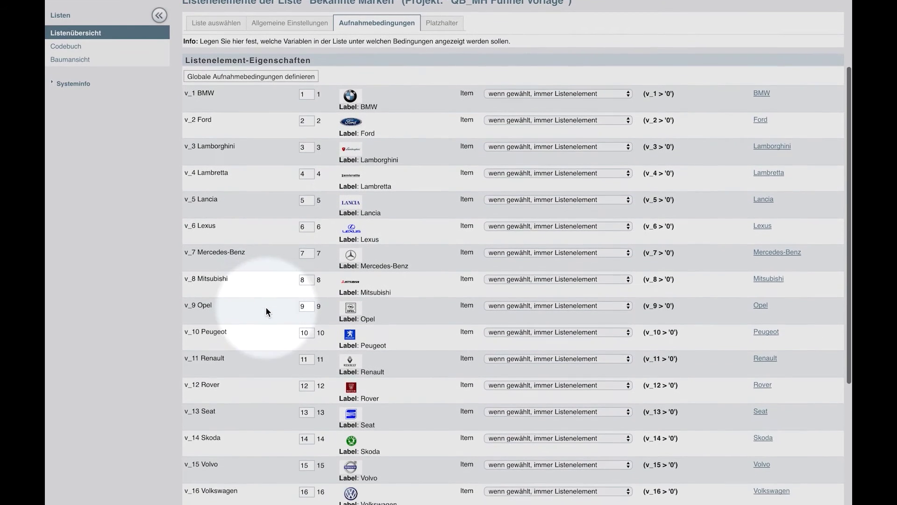
scroll(266, 308, "down", 1)
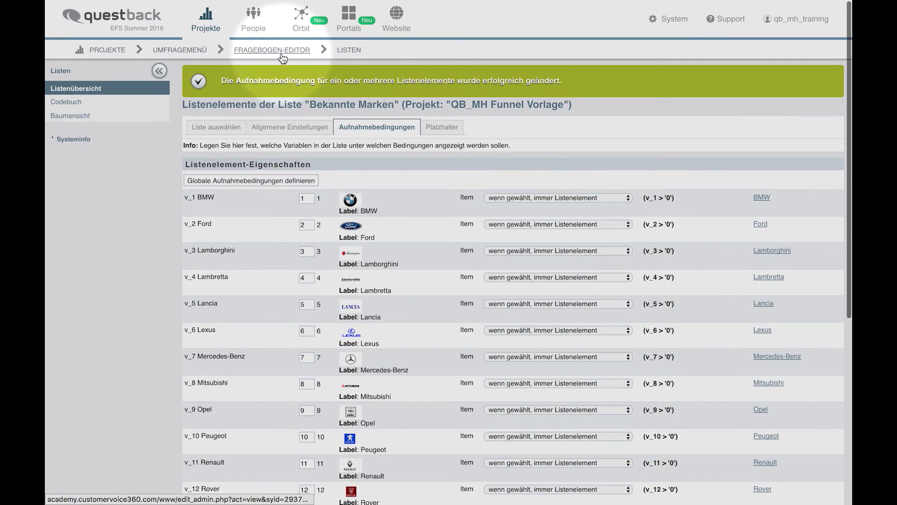
- Assign the Bekannte Marken list as dynamic answers of the Gestützte Werbeerinnerung Marken question and save the selection
left_click(283, 56)
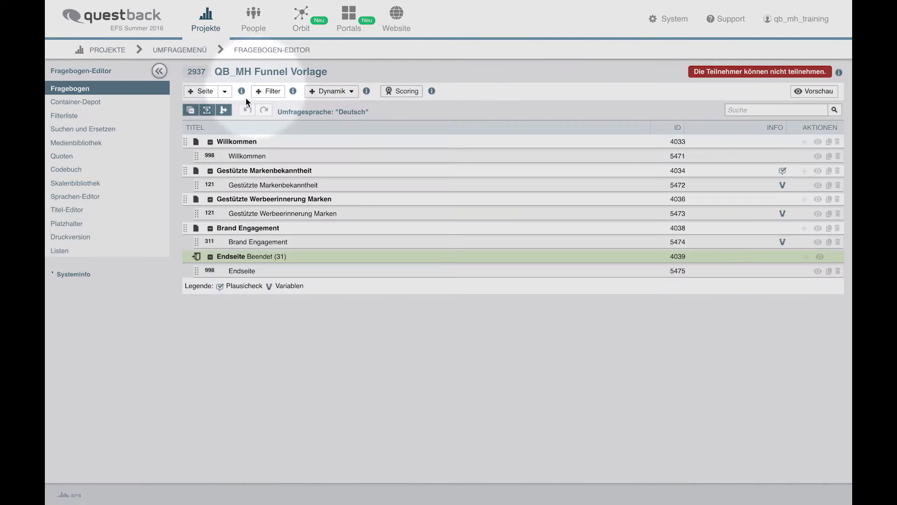
left_click(250, 215)
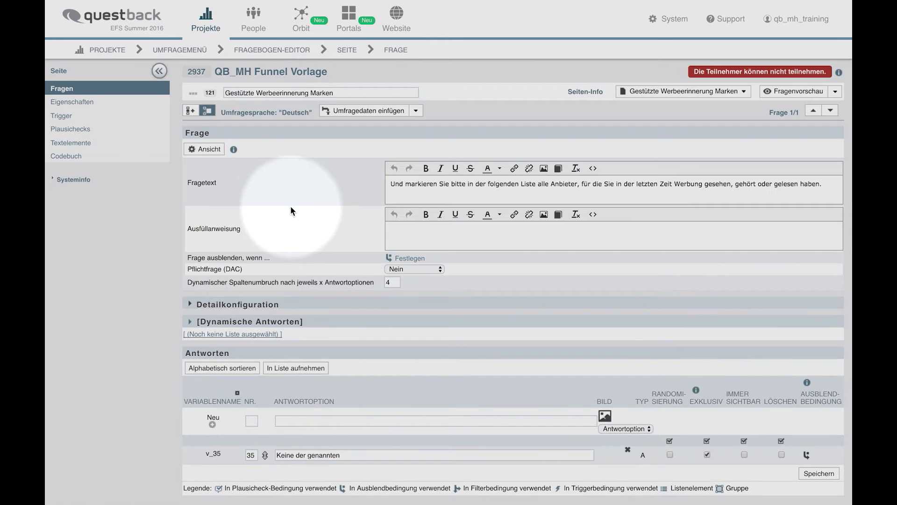
scroll(290, 210, "down", 1)
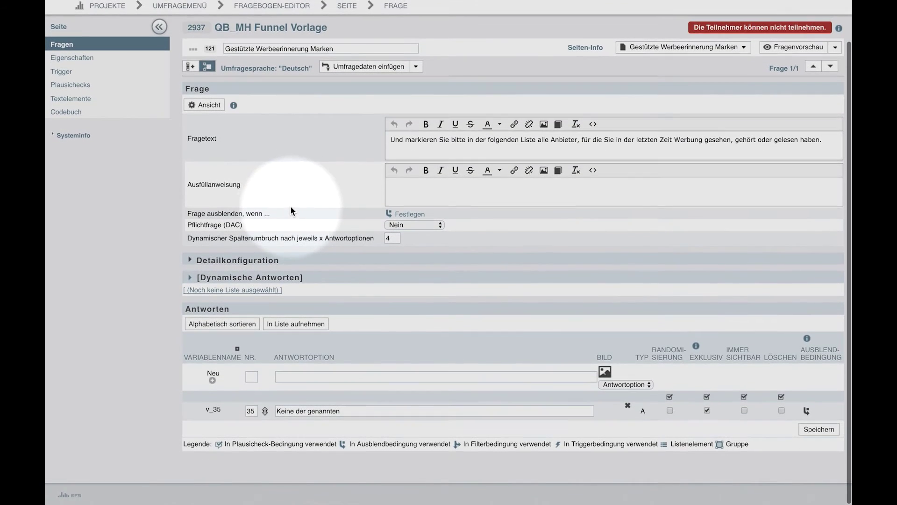
left_click(190, 278)
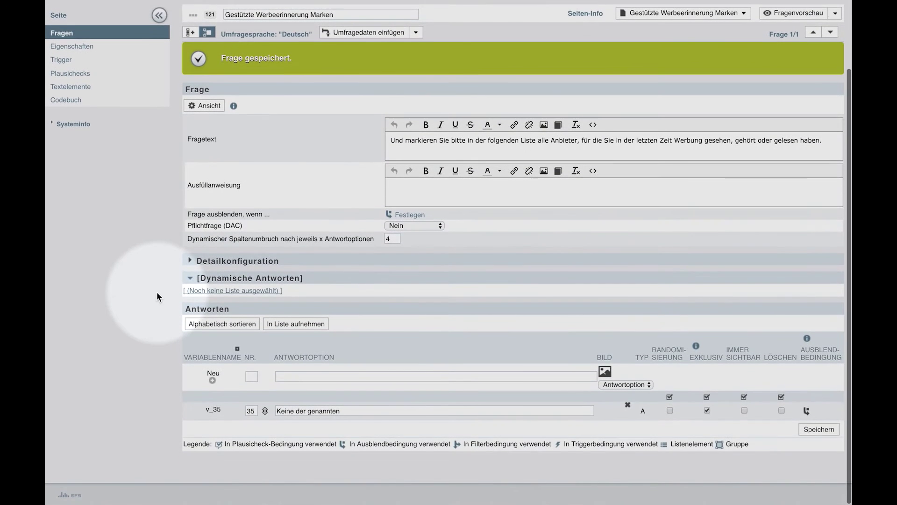
left_click(229, 296)
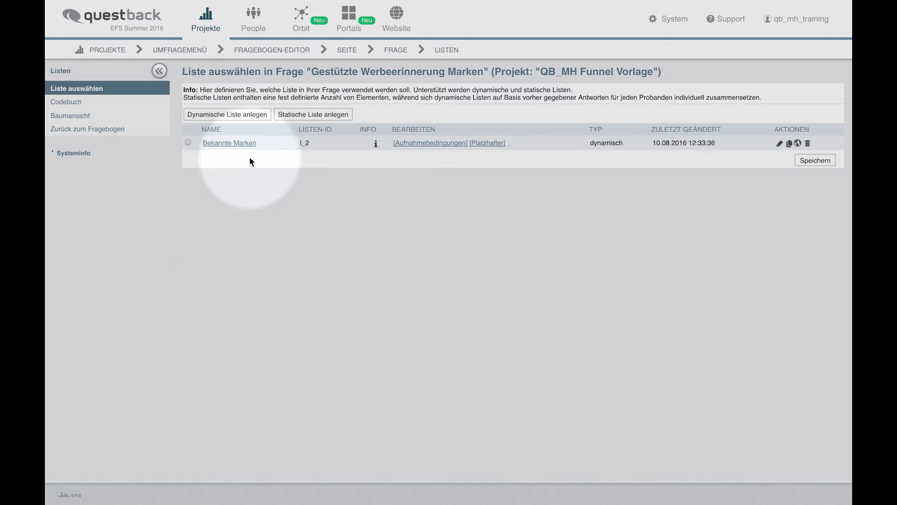
left_click(188, 142)
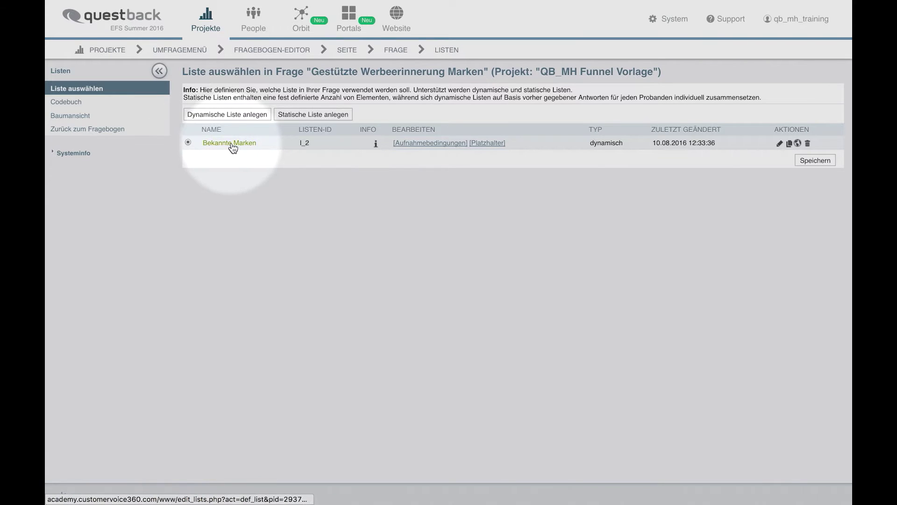
left_click(822, 161)
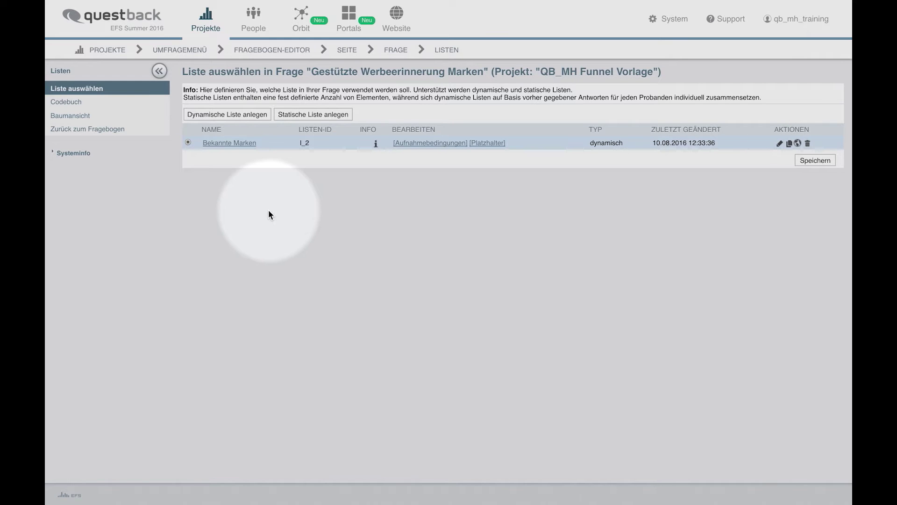
- Preview the survey from the Gestützte Markenbekanntheit page, mark Ford, Mercedes-Benz and Peugeot as known, and continue to the advertising recall question
left_click(284, 53)
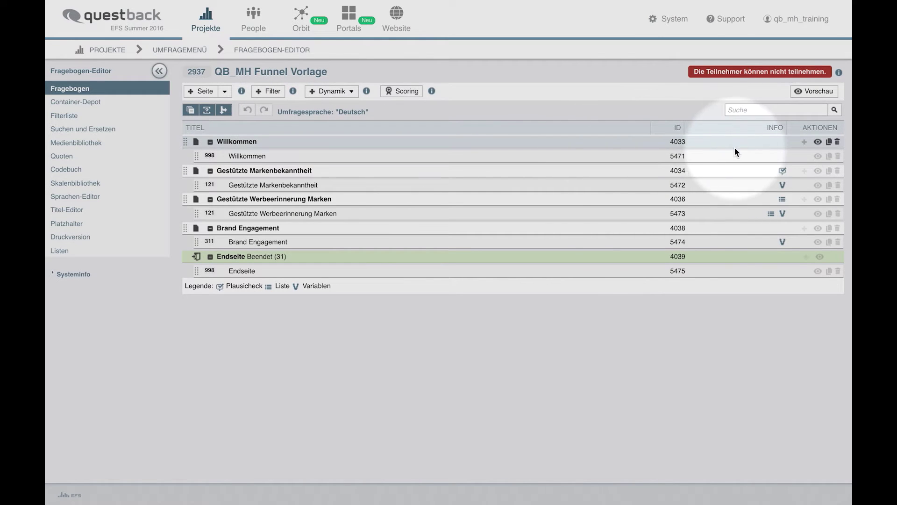
left_click(818, 171)
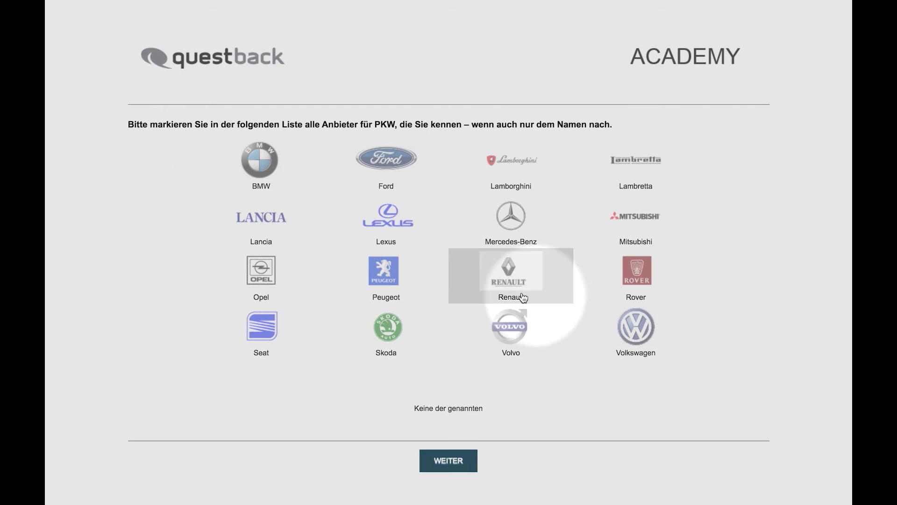
left_click(490, 215)
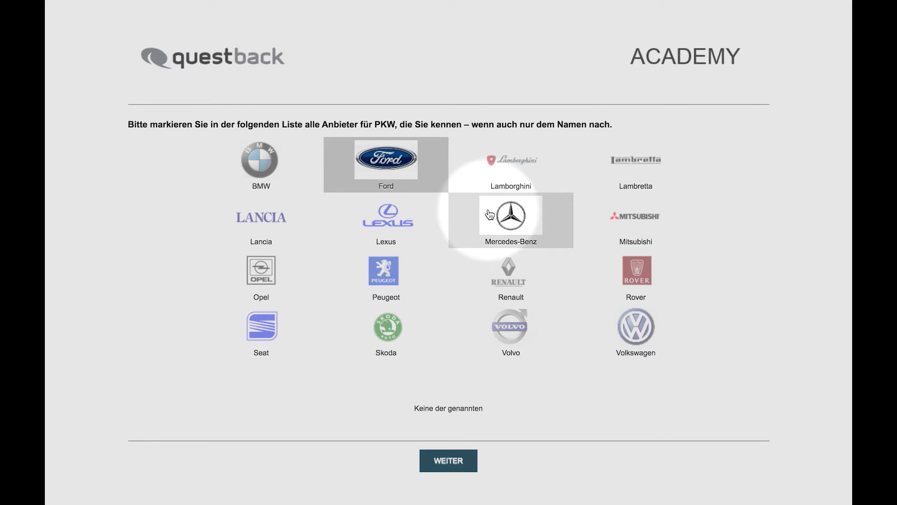
left_click(383, 270)
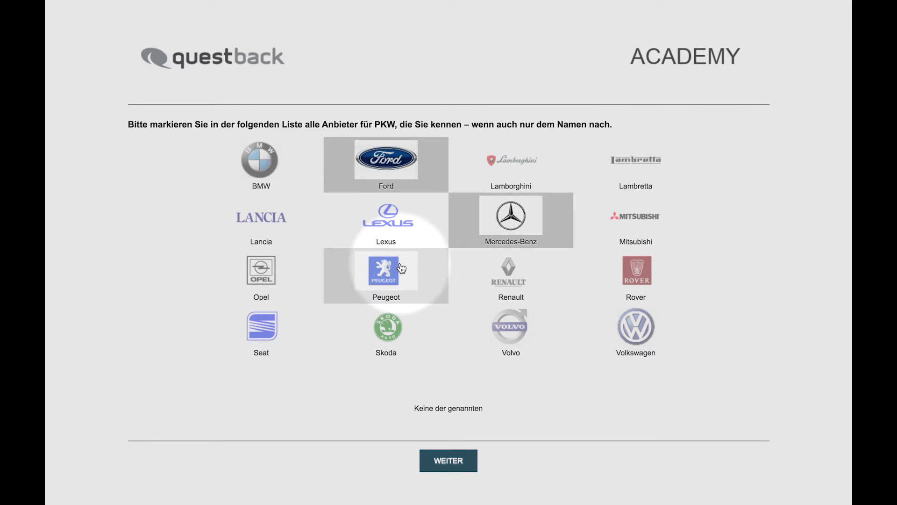
left_click(450, 461)
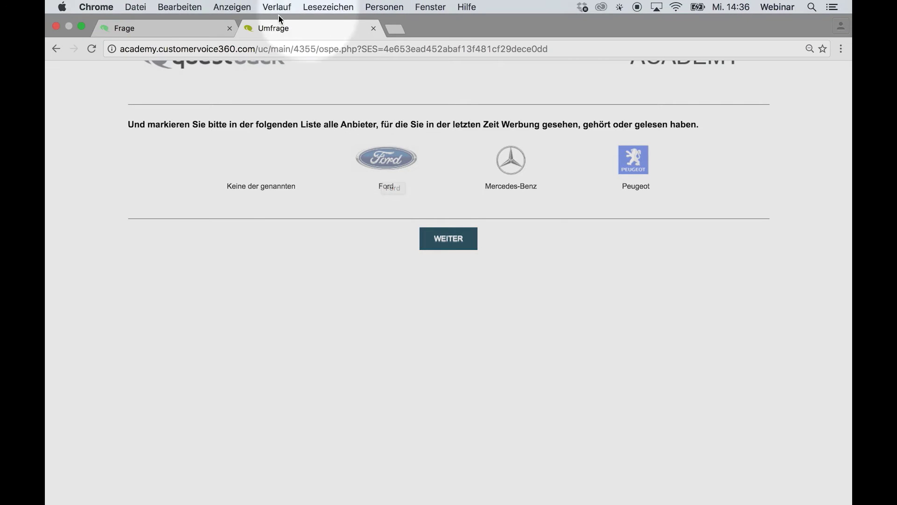
- Return to the Gestützte Werbeerinnerung Marken question, set the number of the Keine der genannten answer to 52, and save
left_click(181, 33)
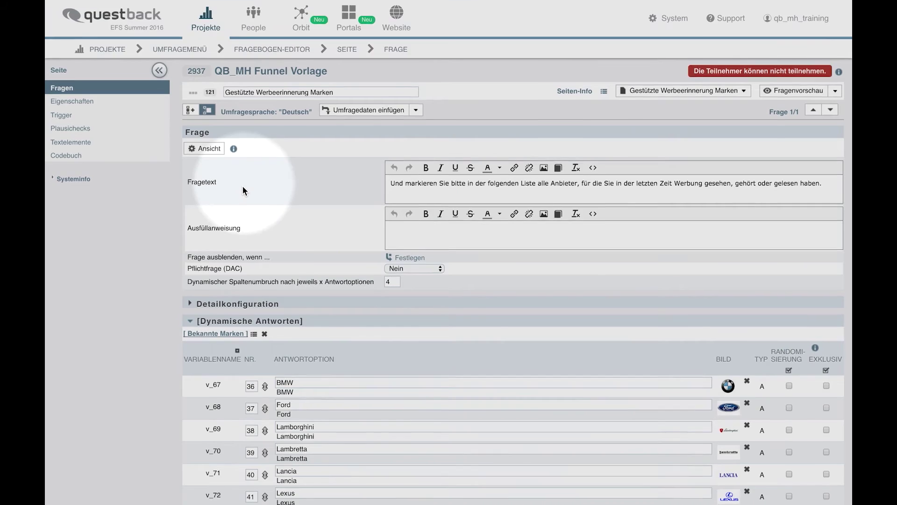
scroll(242, 185, "down", 5)
scroll(242, 188, "down", 2)
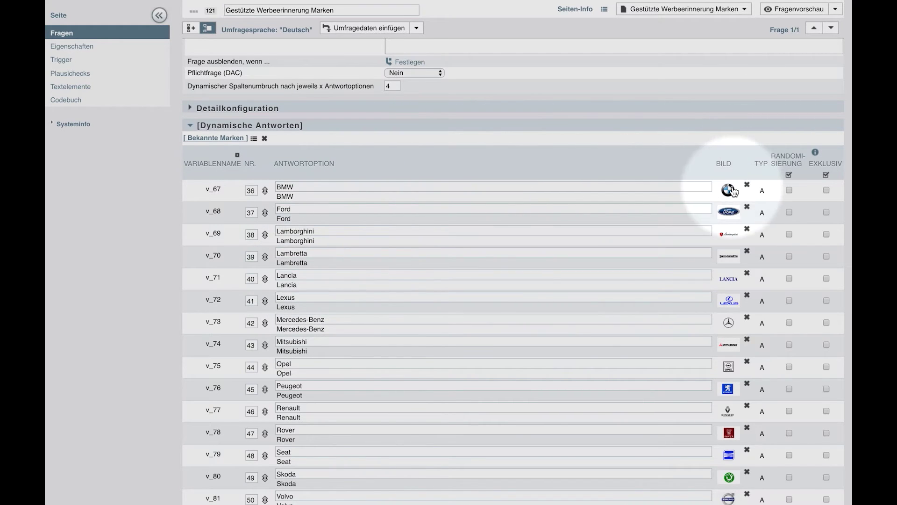
mouse_move(734, 192)
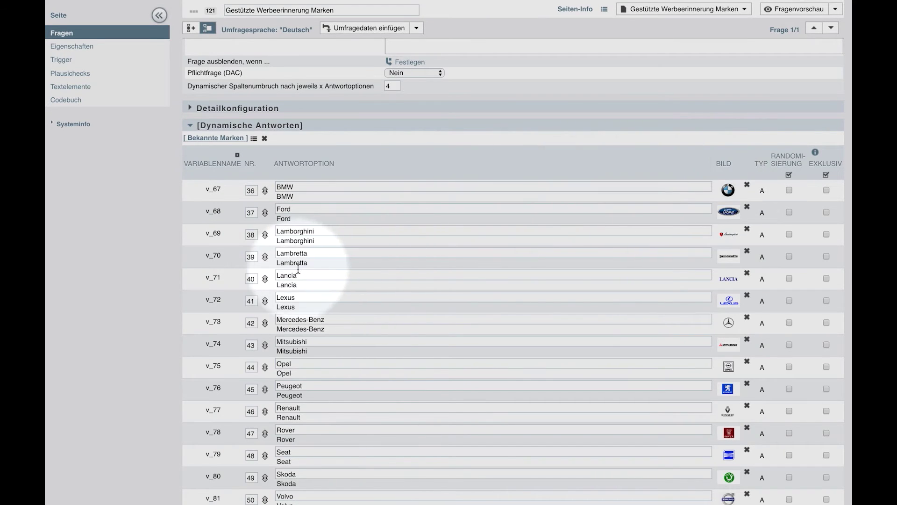
scroll(289, 262, "down", 5)
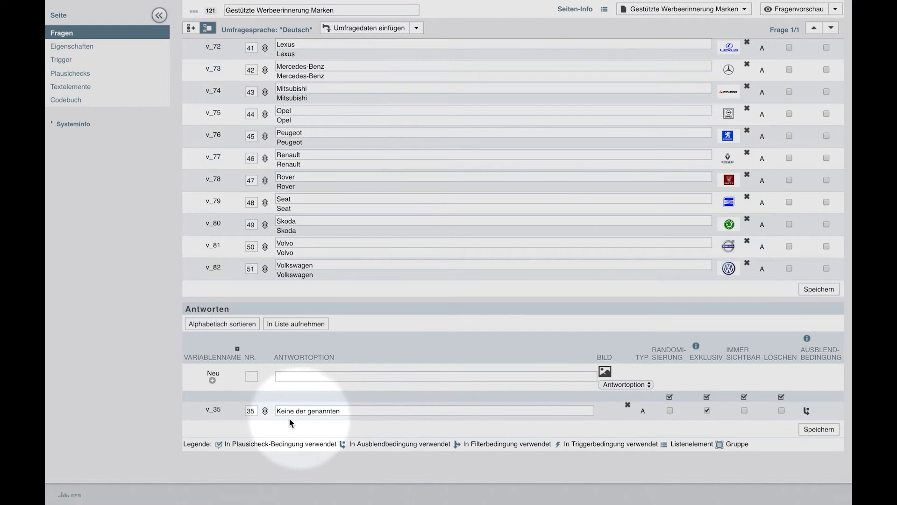
left_click(255, 412)
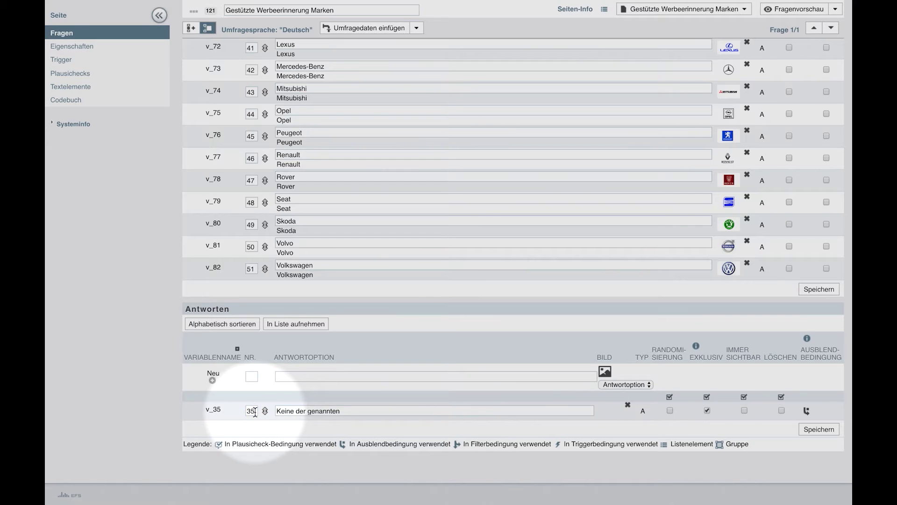
key("BackSpace")
key("BackSpace")
type("52")
left_click(819, 429)
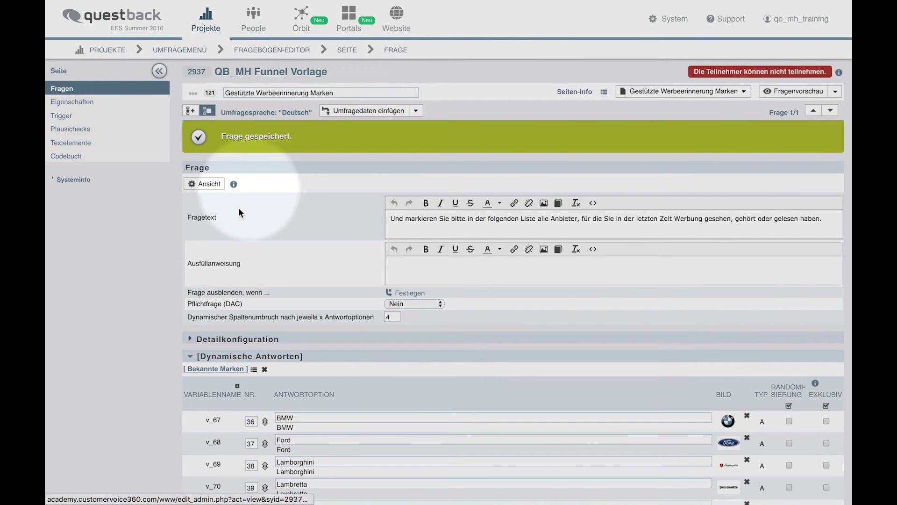
scroll(238, 207, "down", 7)
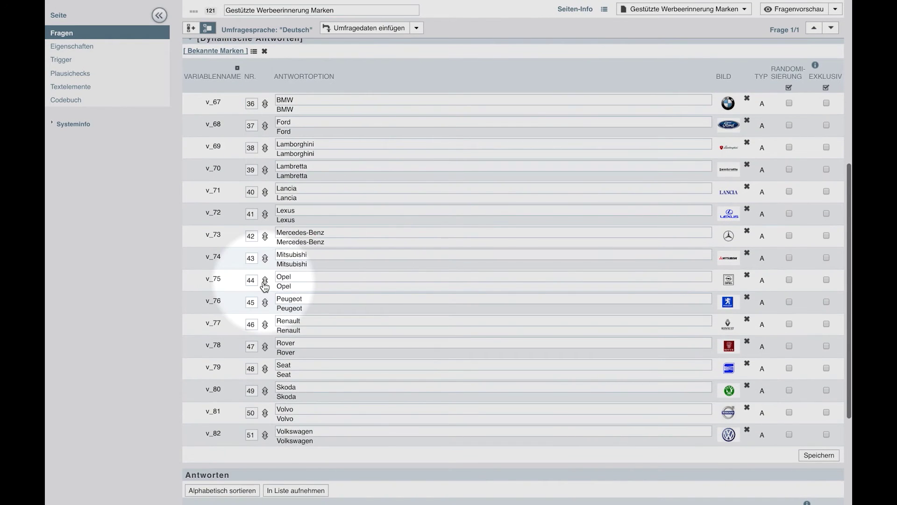
scroll(265, 286, "down", 3)
left_click(265, 286)
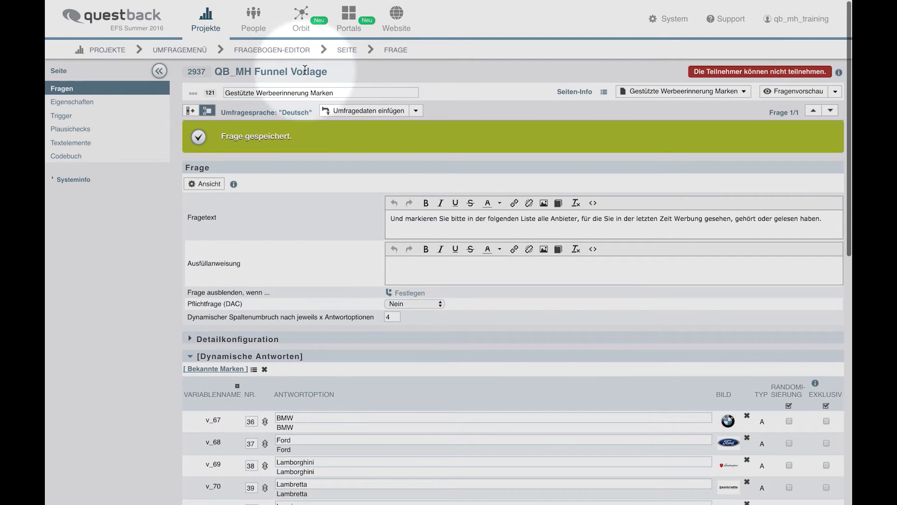
- Preview the survey again from the Gestützte Markenbekanntheit page and continue to the advertising recall question without marking any brand
left_click(298, 72)
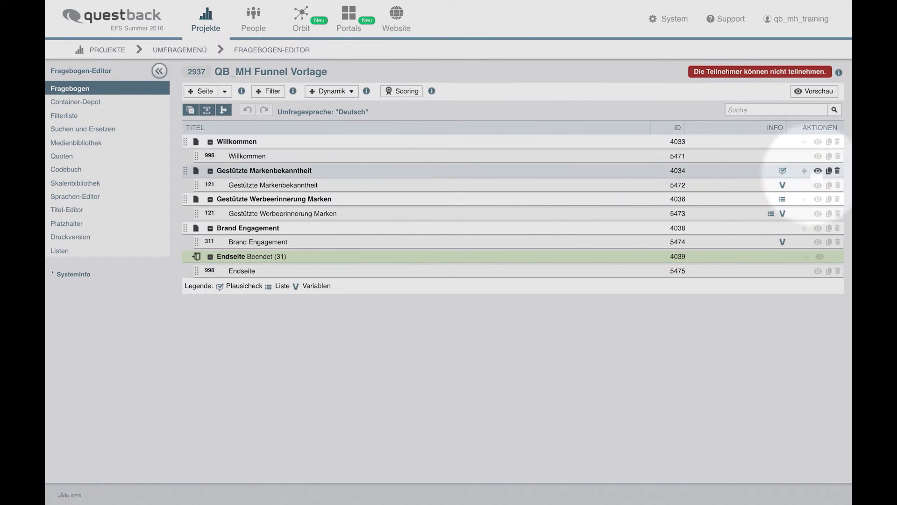
left_click(817, 173)
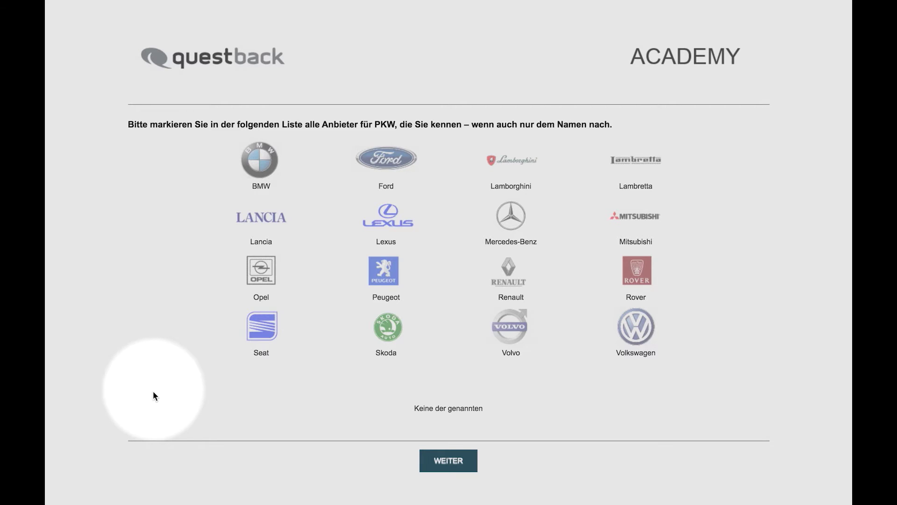
left_click(438, 464)
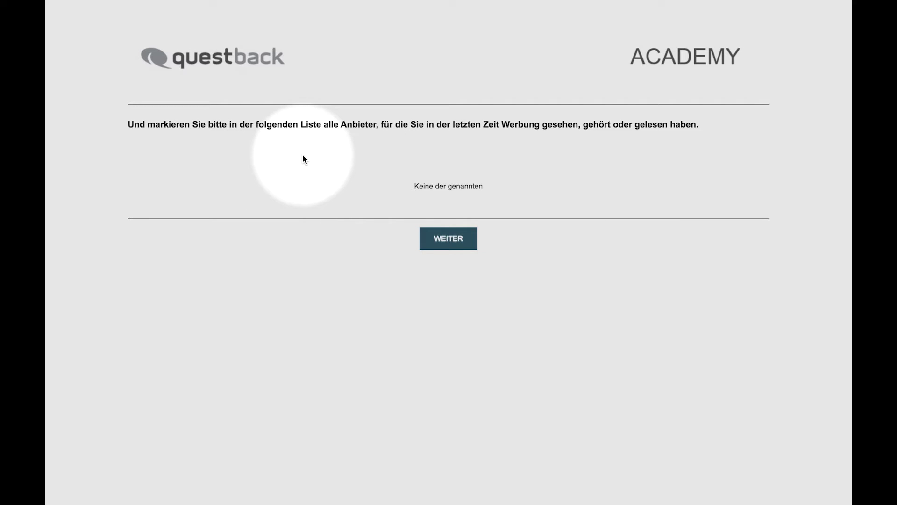
mouse_move(300, 4)
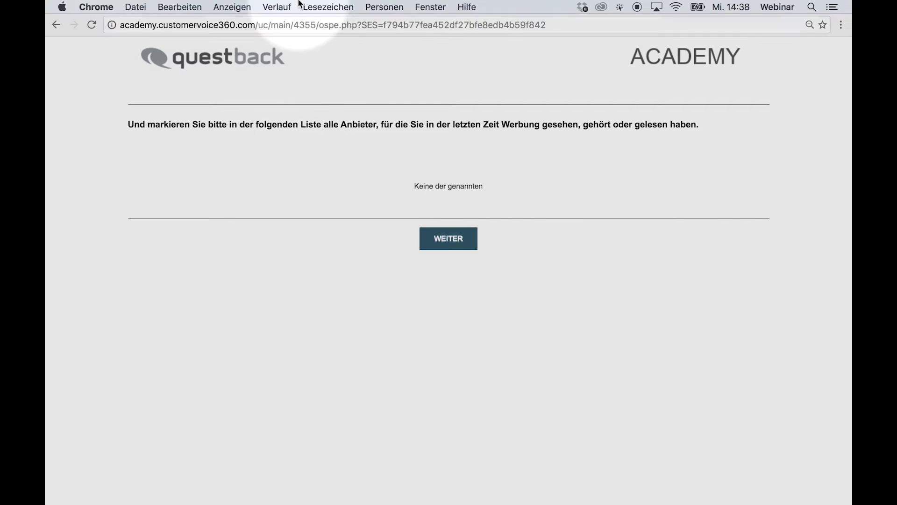
- Compare the advertising recall preview with the page structure in the questionnaire editor and return to the editor
left_click(159, 28)
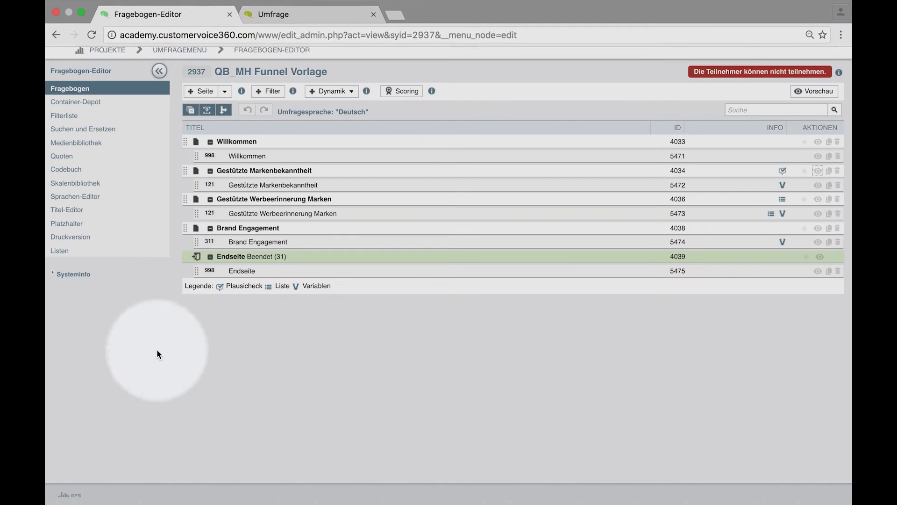
mouse_move(232, 4)
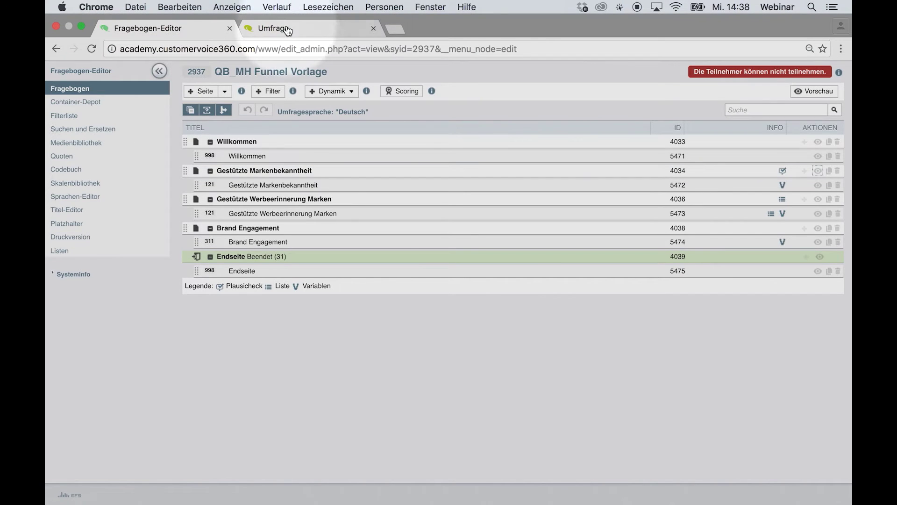
left_click(286, 28)
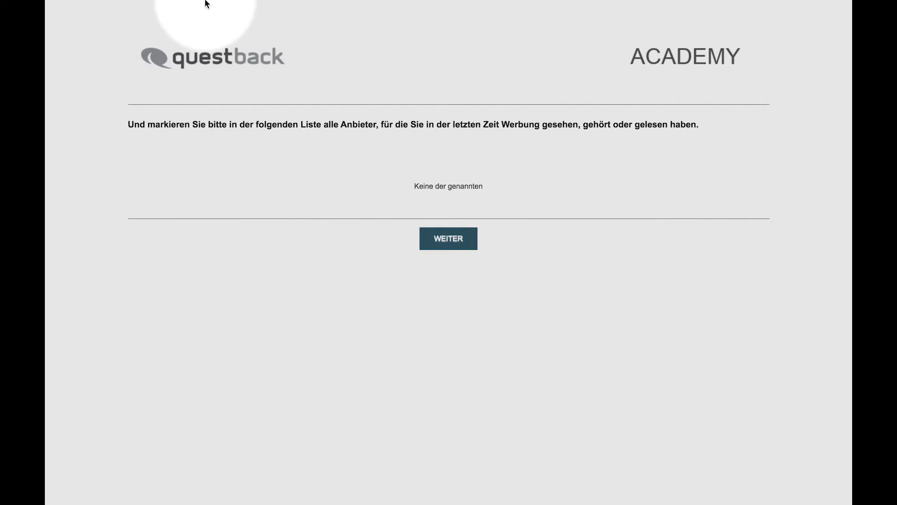
mouse_move(206, 2)
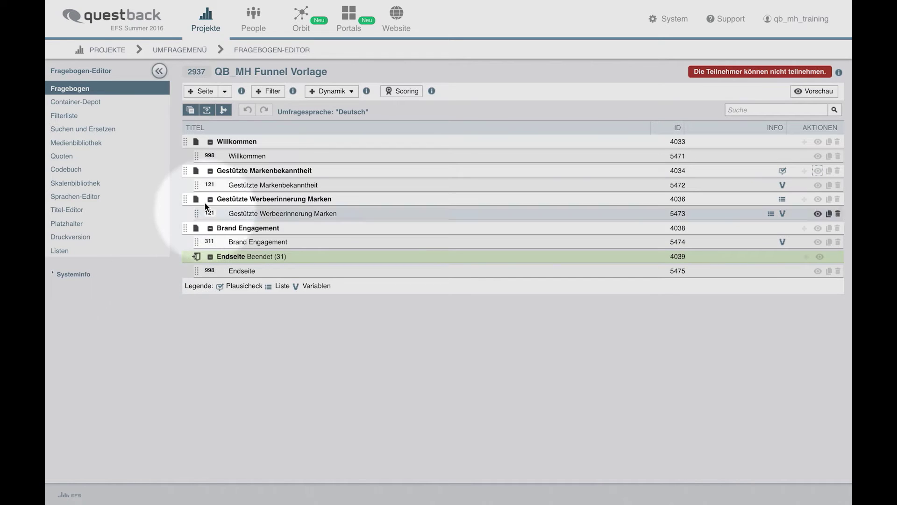
- Create a filter titled "Filter: Mehr als eine Marke bekannt" with the option to go straight to its definition
left_click(273, 92)
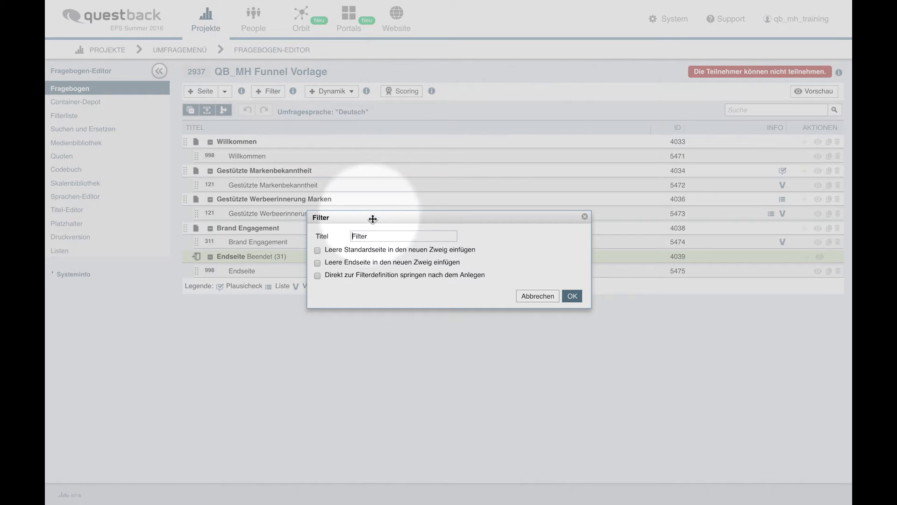
left_click(380, 237)
type(": Mehr als eine Marke bekannt")
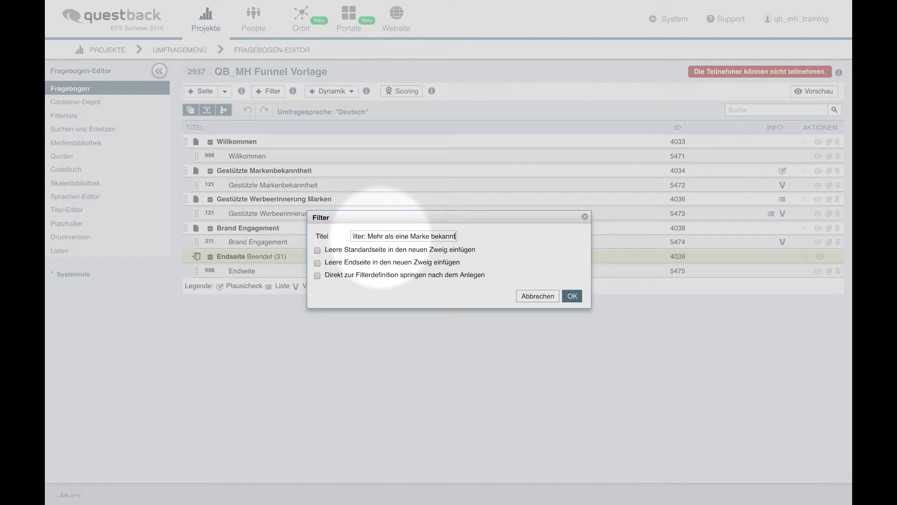
left_click(317, 276)
left_click(572, 295)
- Define the filter condition as list_size_2 (Ausgangsgröße Liste "Bekannte Marken") größer 0 and save it
left_click(416, 200)
type("list")
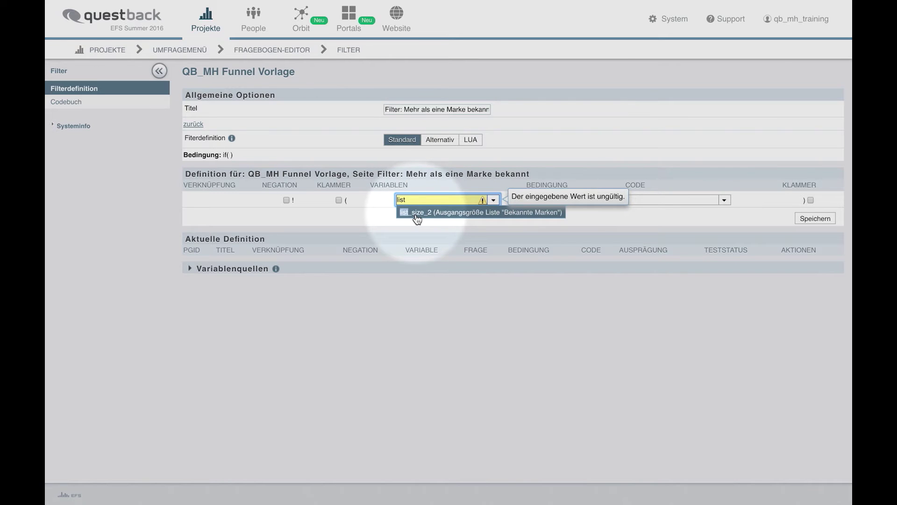
left_click(461, 213)
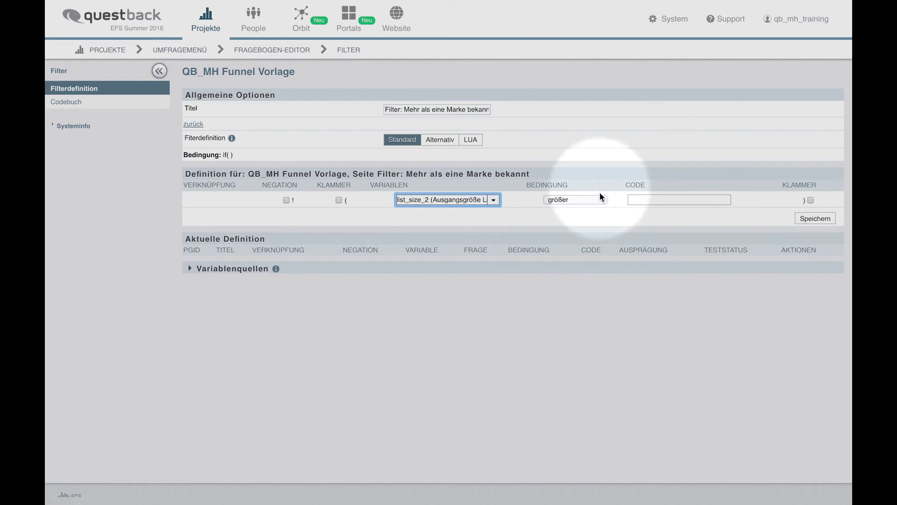
left_click(632, 200)
type("0")
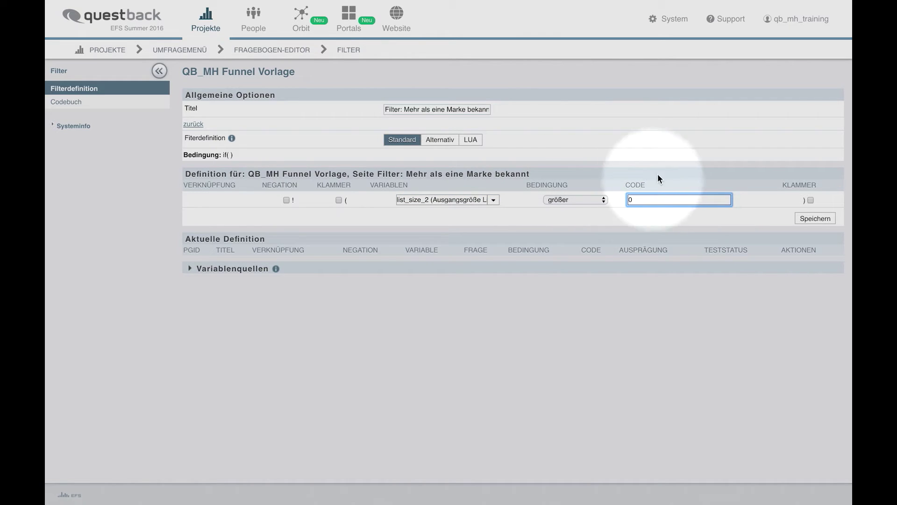
left_click(803, 218)
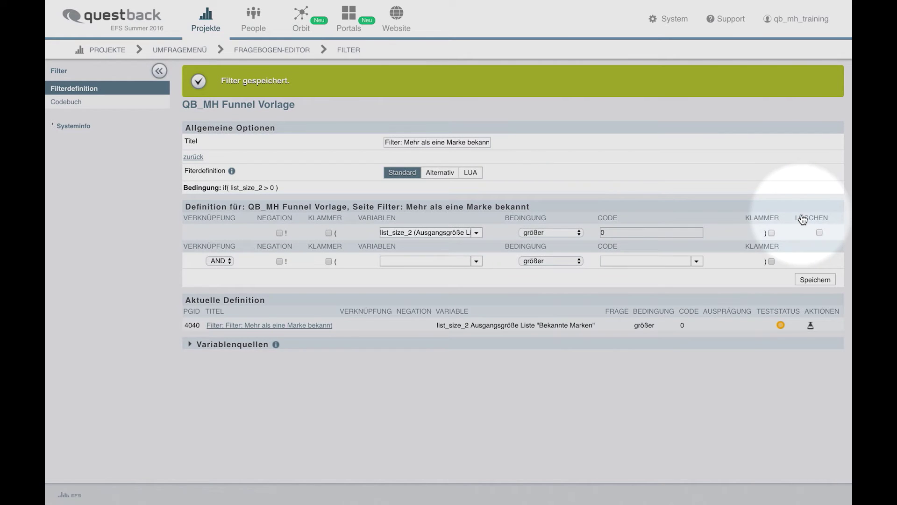
- Return to the questionnaire structure and place the new filter around the Gestützte Werbeerinnerung Marken page
left_click(199, 160)
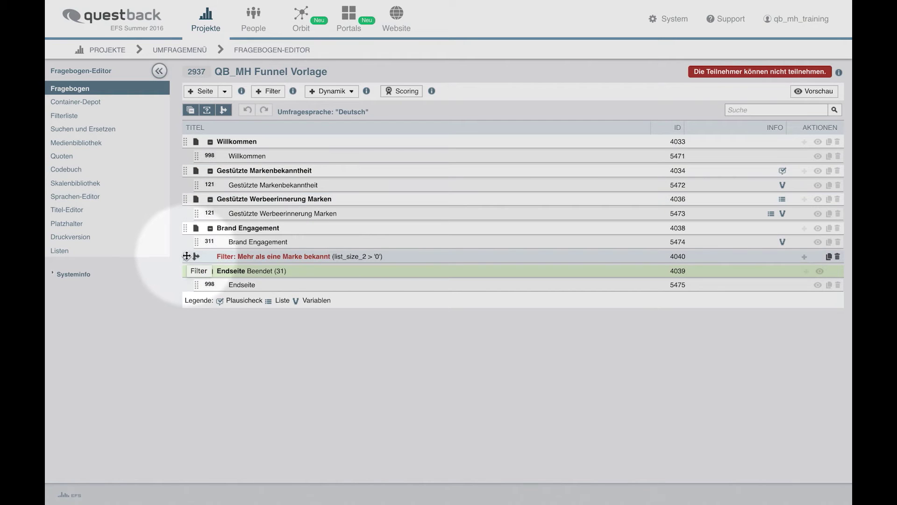
left_click_drag(187, 256, 211, 201)
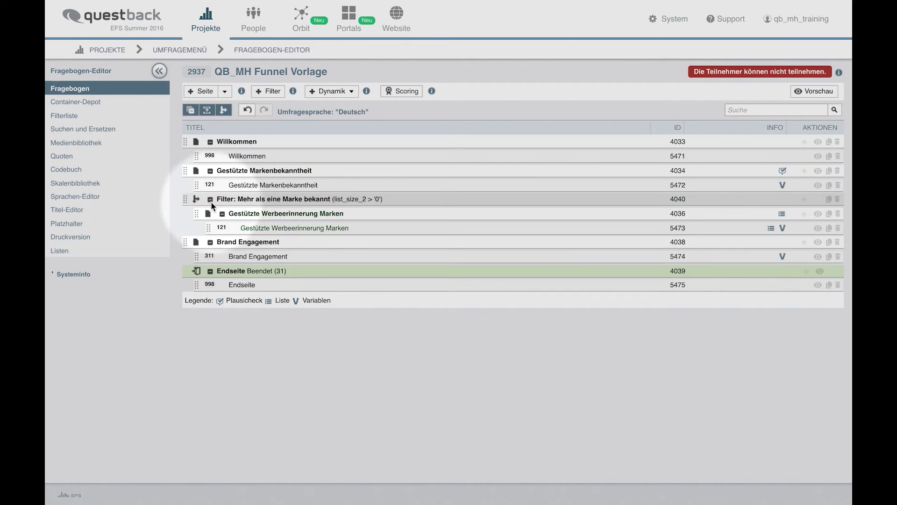
- Preview from the Gestützte Markenbekanntheit page, mark BMW, Ford and Lamborghini as known, and continue to the next question
left_click(819, 171)
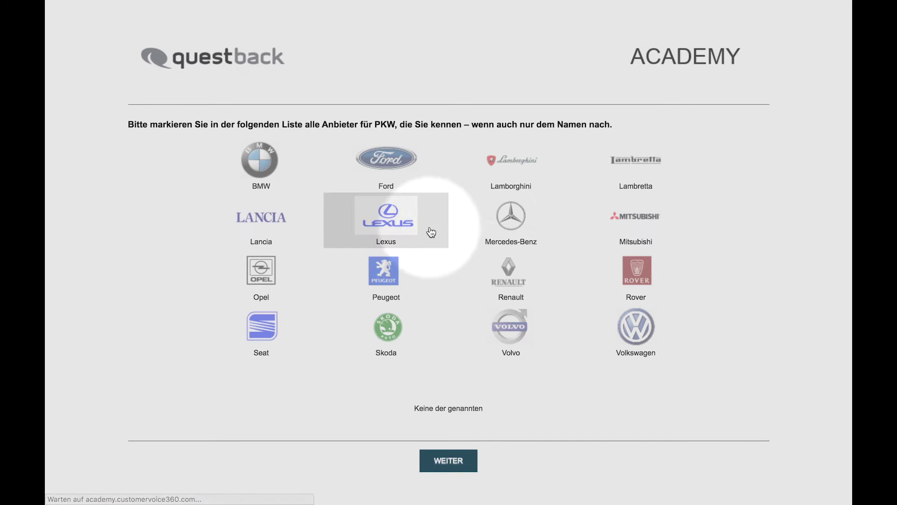
left_click(283, 180)
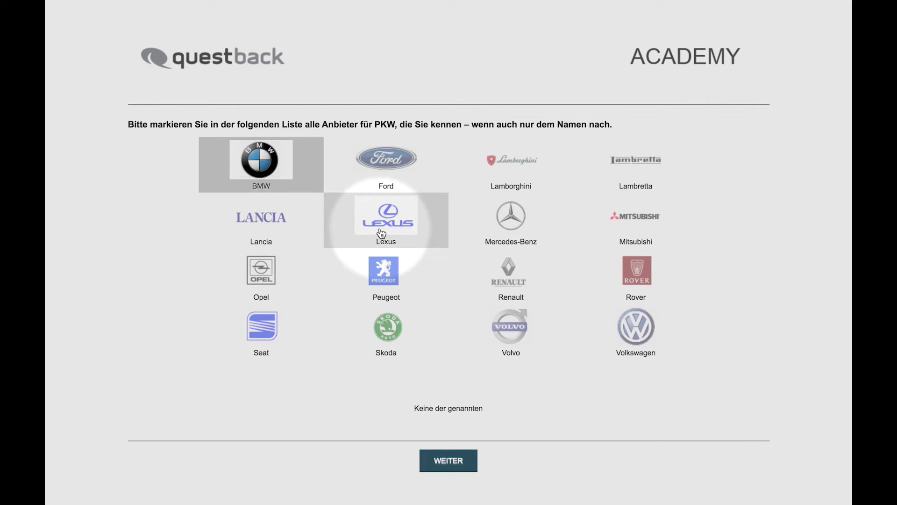
left_click(507, 177)
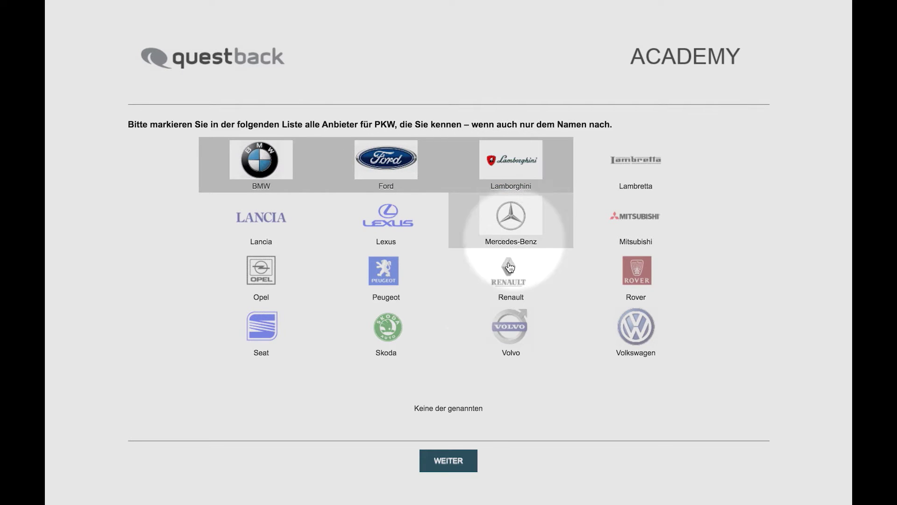
left_click(452, 462)
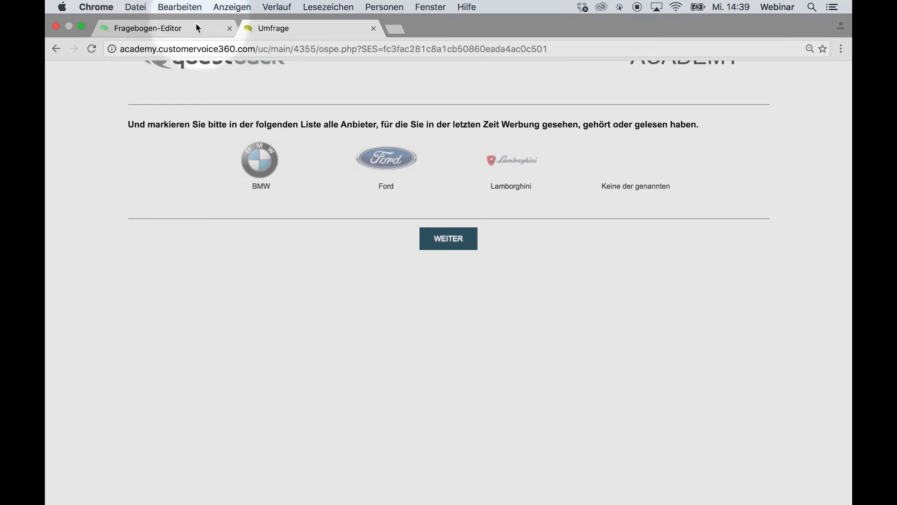
- Preview again from the Gestützte Markenbekanntheit page with Keine der genannten marked, continue, and return to the questionnaire editor
left_click(194, 29)
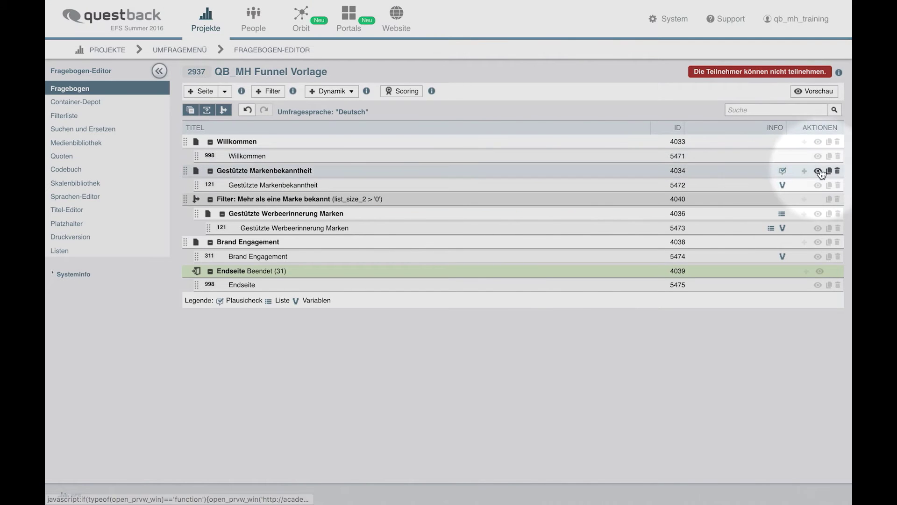
left_click(819, 171)
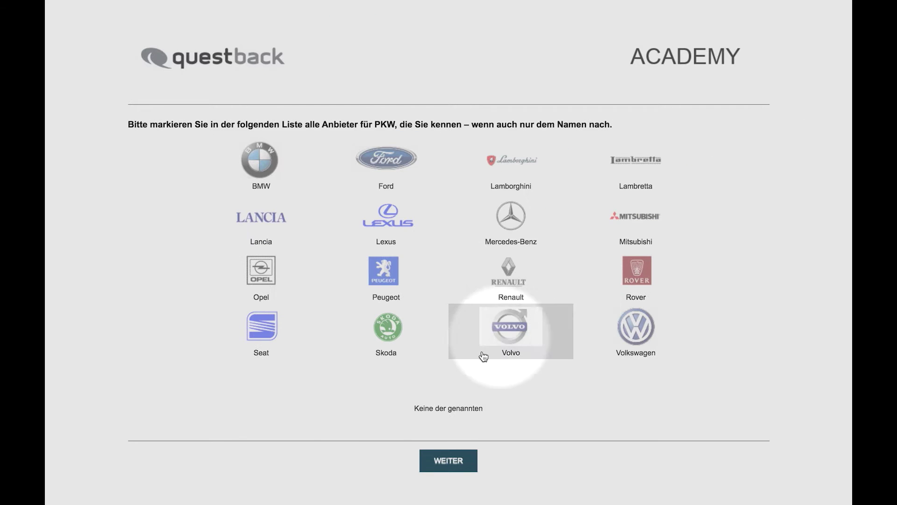
left_click(469, 379)
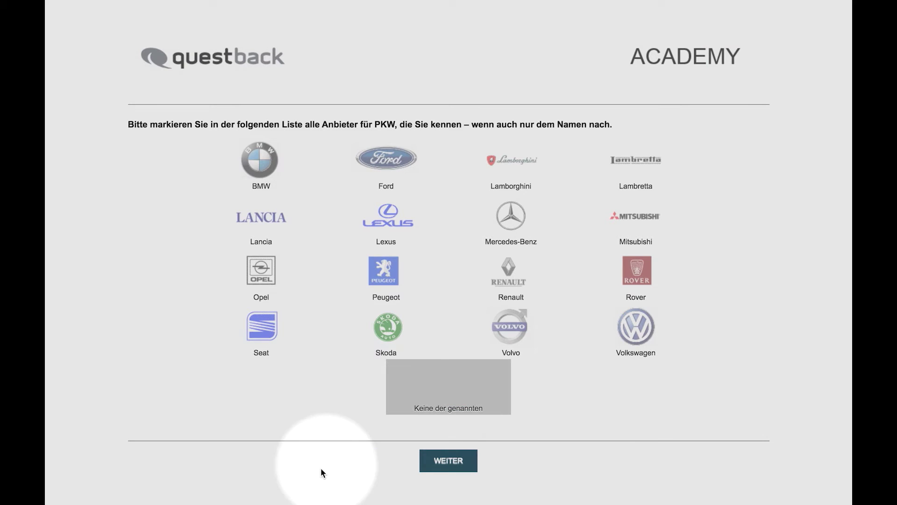
left_click(439, 463)
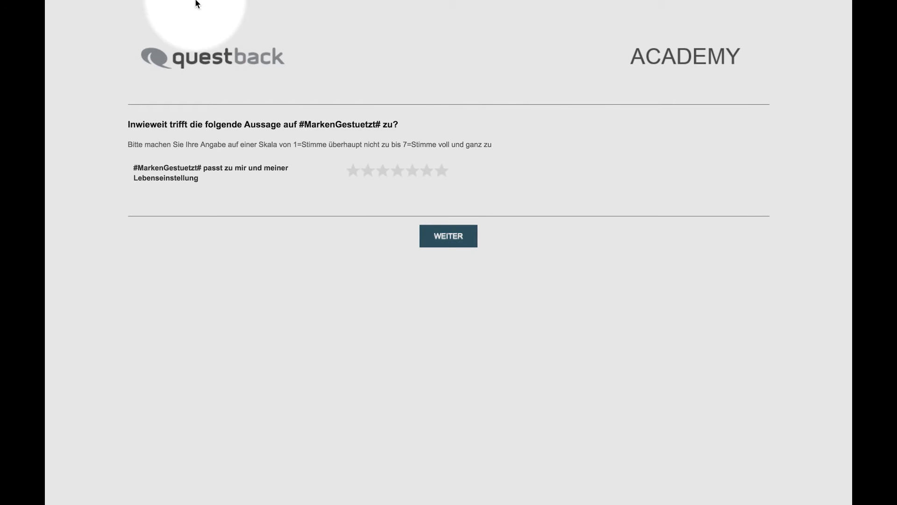
left_click(176, 24)
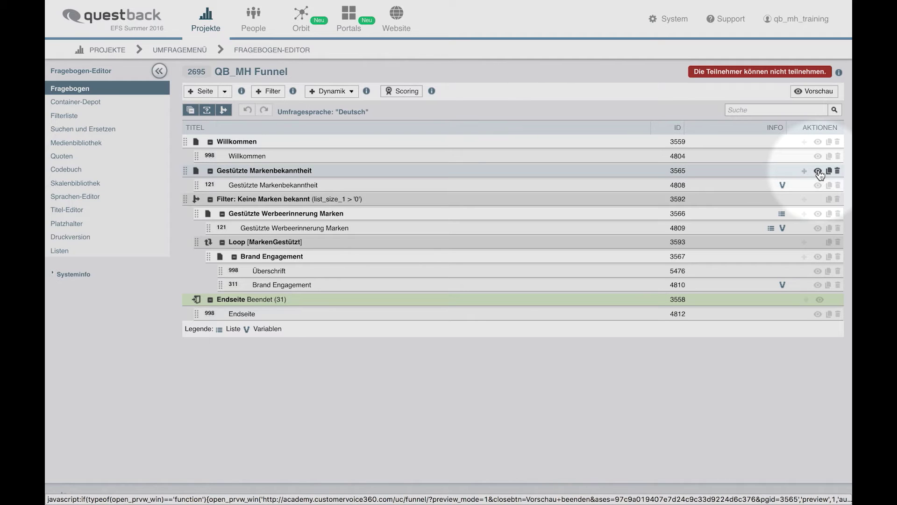
- In the finished QB_MH Funnel survey, preview the Gestützte Markenbekanntheit page, mark BMW, Ford and Lamborghini as known, and continue
left_click(817, 172)
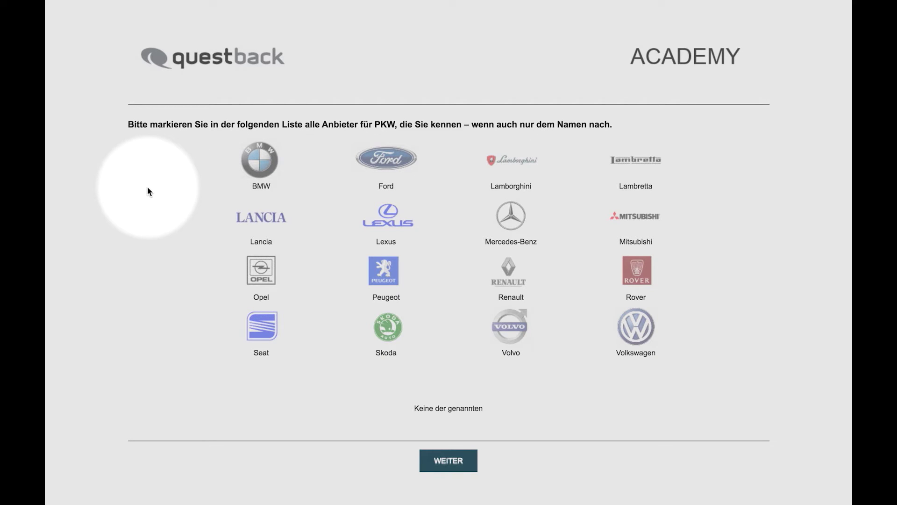
left_click(255, 158)
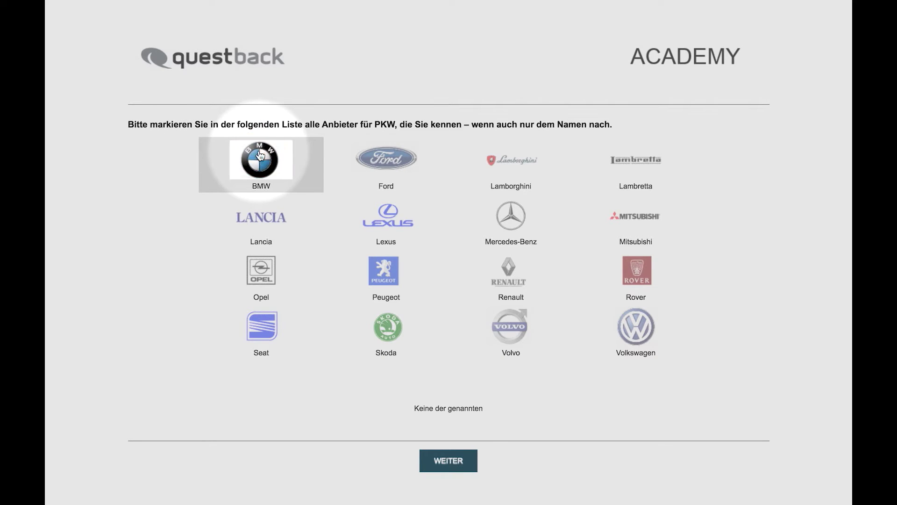
left_click(378, 161)
left_click(515, 160)
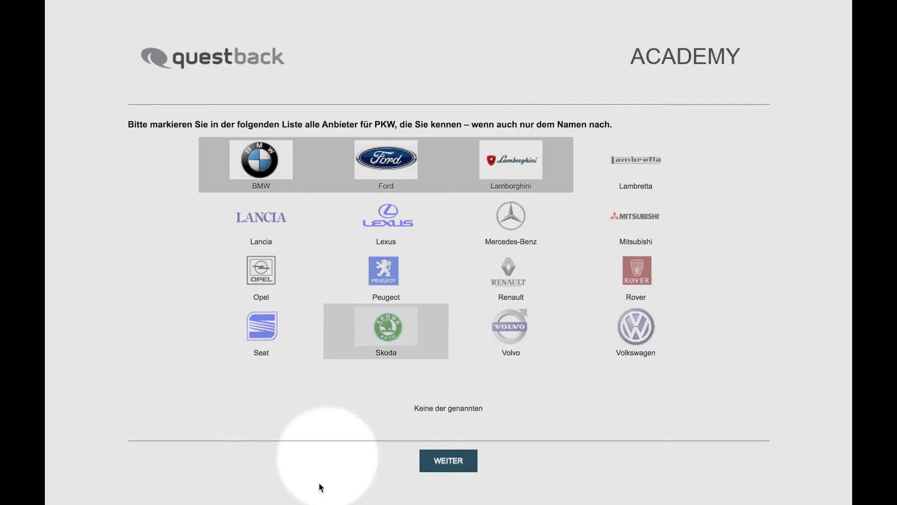
left_click(450, 463)
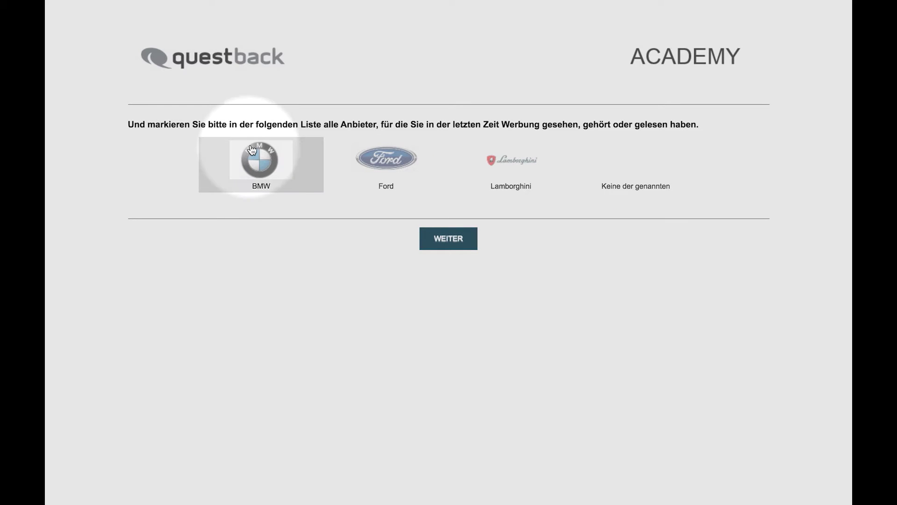
- Mark BMW, Ford and Lamborghini in the advertising recall question and continue to the looped brand rating
left_click(281, 164)
left_click(391, 158)
left_click(509, 160)
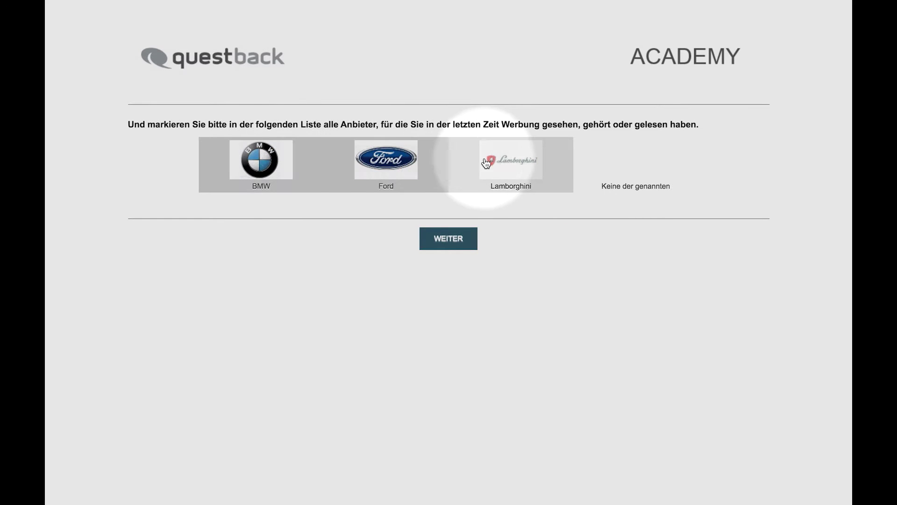
left_click(456, 241)
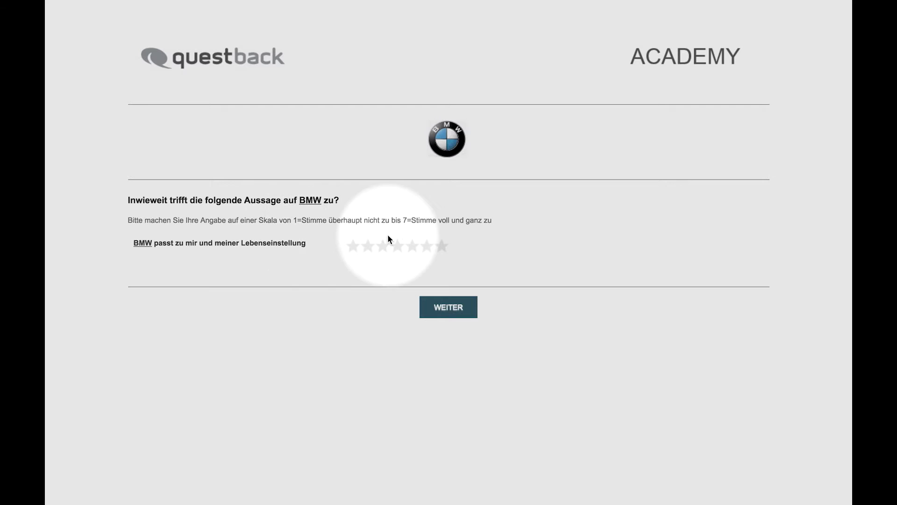
- Rate BMW with 5 stars and continue through the Ford and Lamborghini rating pages to the Endseite
left_click(411, 250)
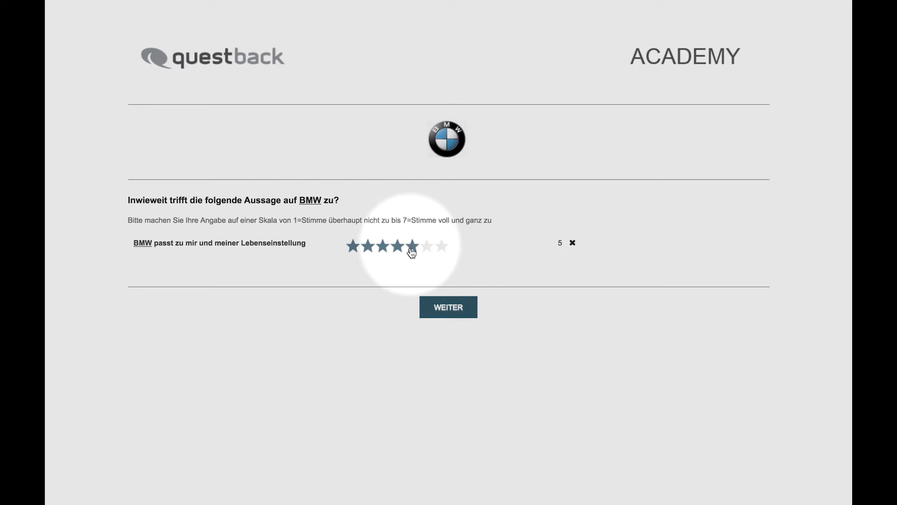
left_click(447, 312)
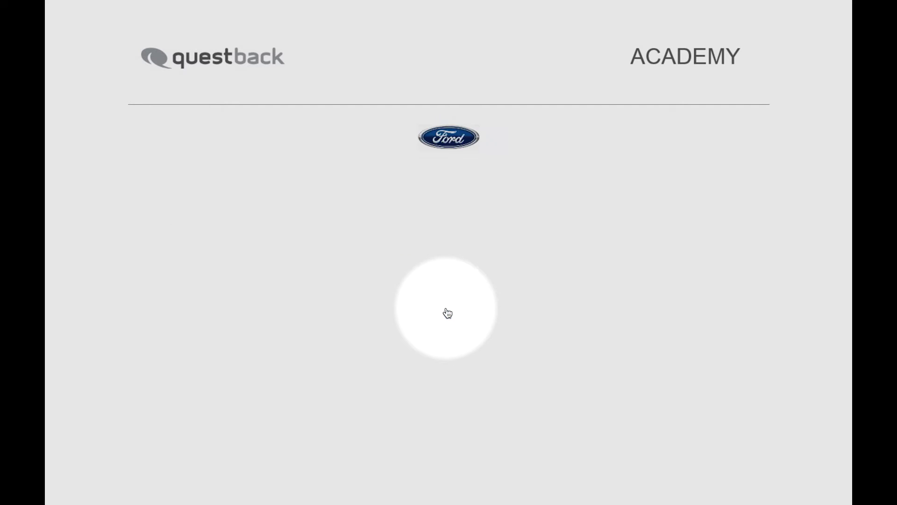
left_click(448, 312)
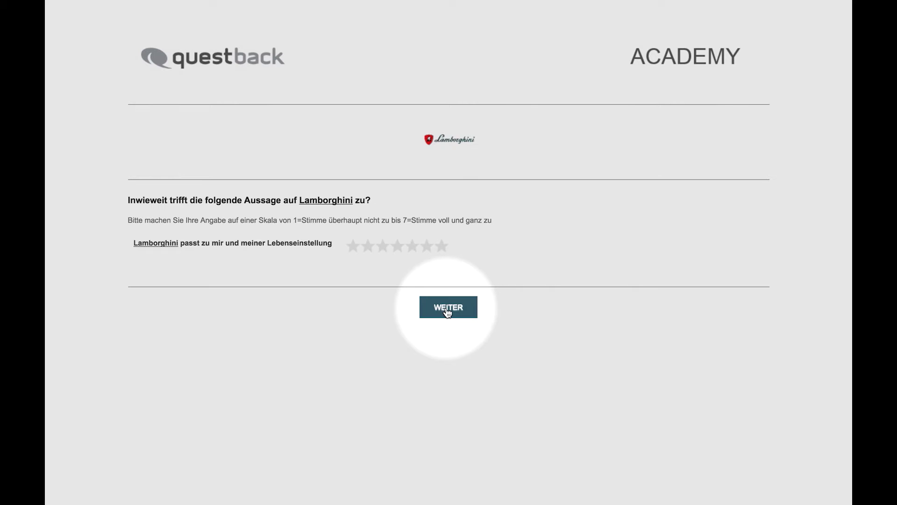
left_click(447, 313)
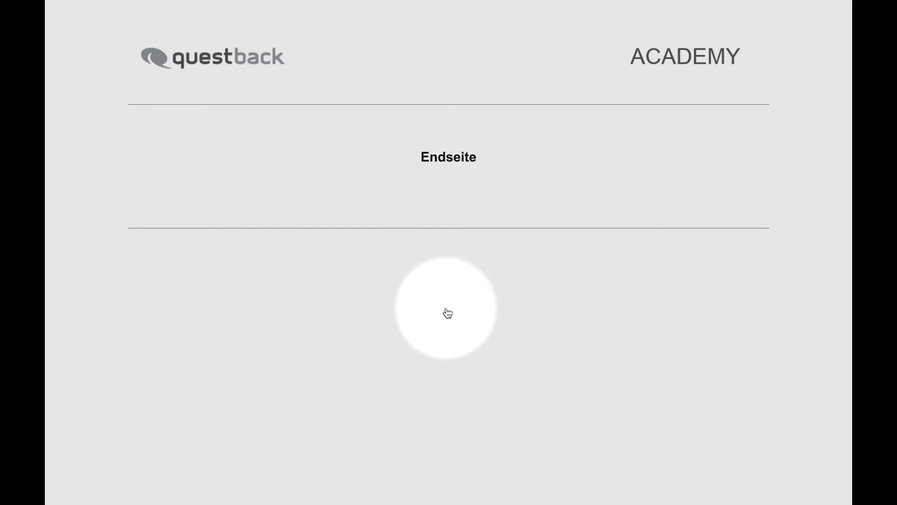
- Go back to the QB_MH Funnel Vorlage questionnaire, preview its Brand Engagement page, and return to the editor
mouse_move(386, 1)
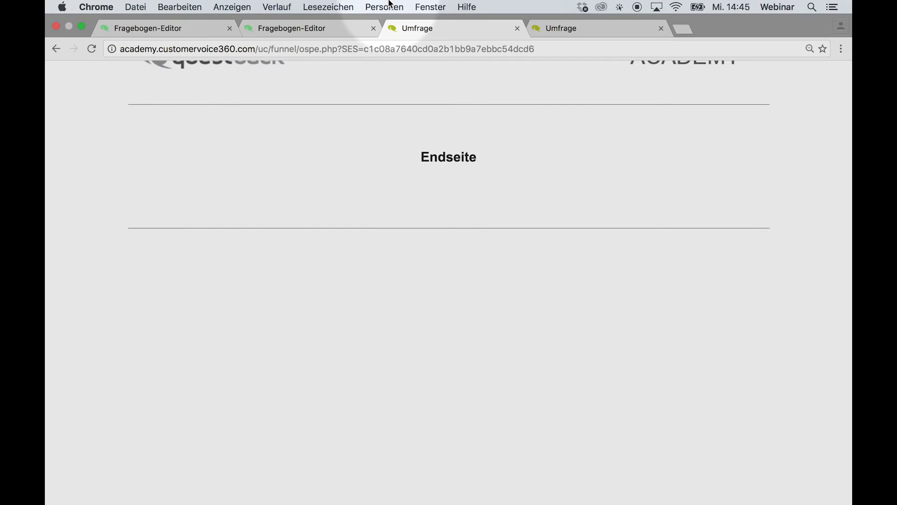
left_click(186, 30)
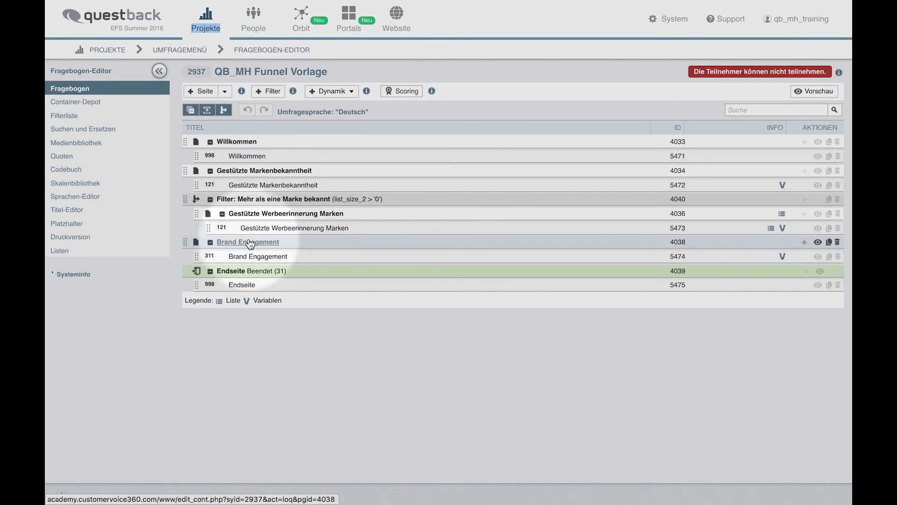
left_click(819, 243)
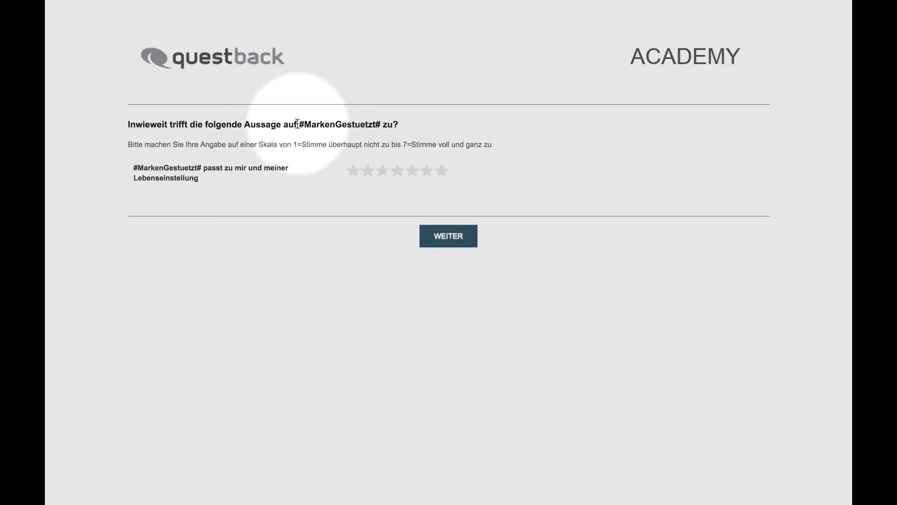
mouse_move(241, 3)
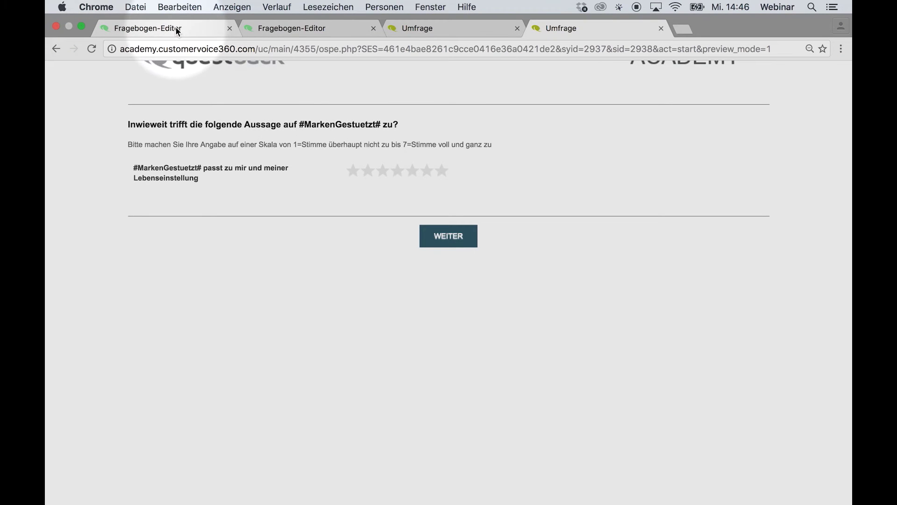
left_click(177, 29)
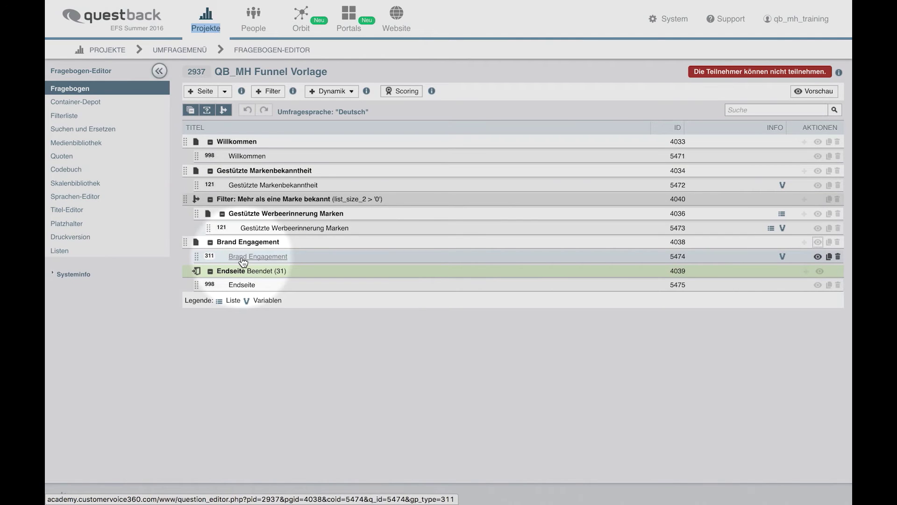
- Open the Brand Engagement question, check which list placeholders are available for its question text, and return to the questionnaire editor
left_click(243, 257)
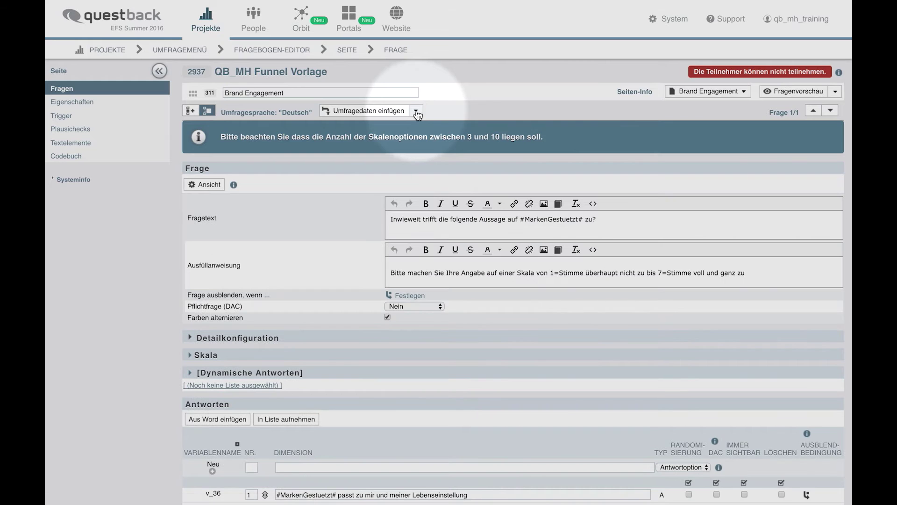
left_click(416, 111)
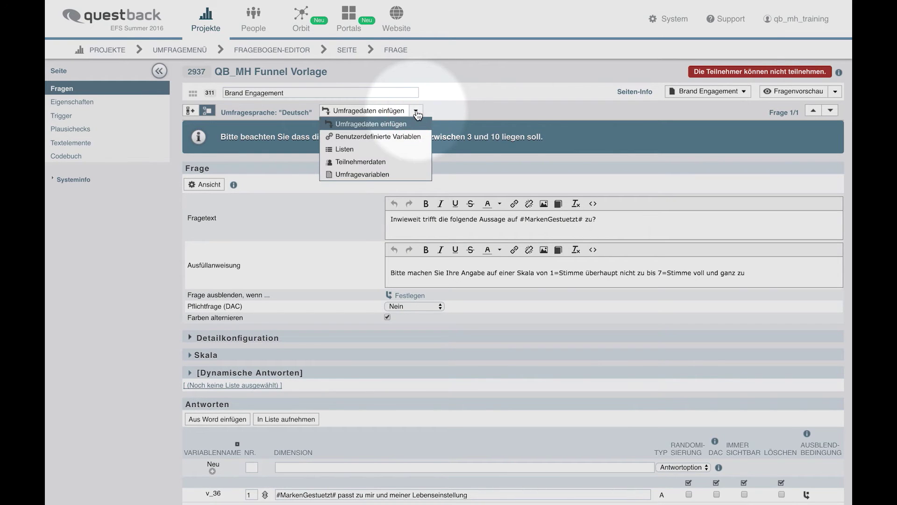
left_click(397, 150)
left_click(495, 228)
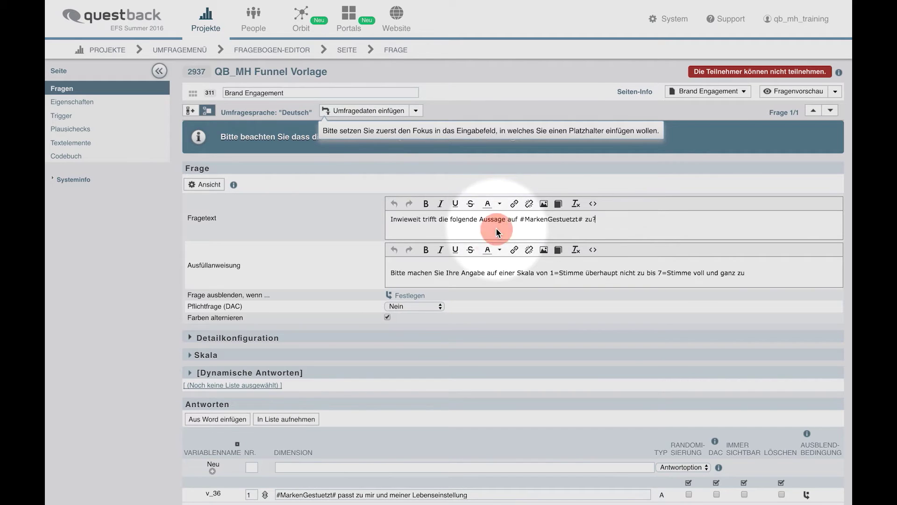
left_click(416, 110)
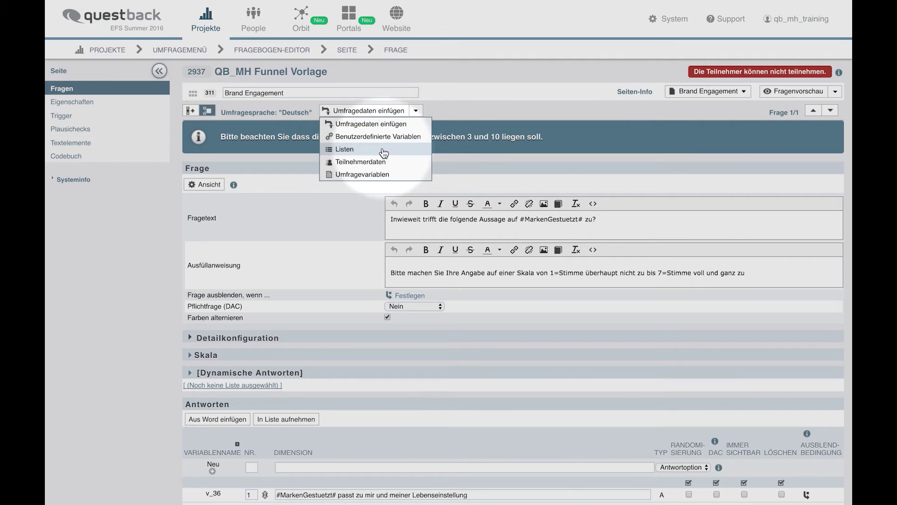
left_click(383, 149)
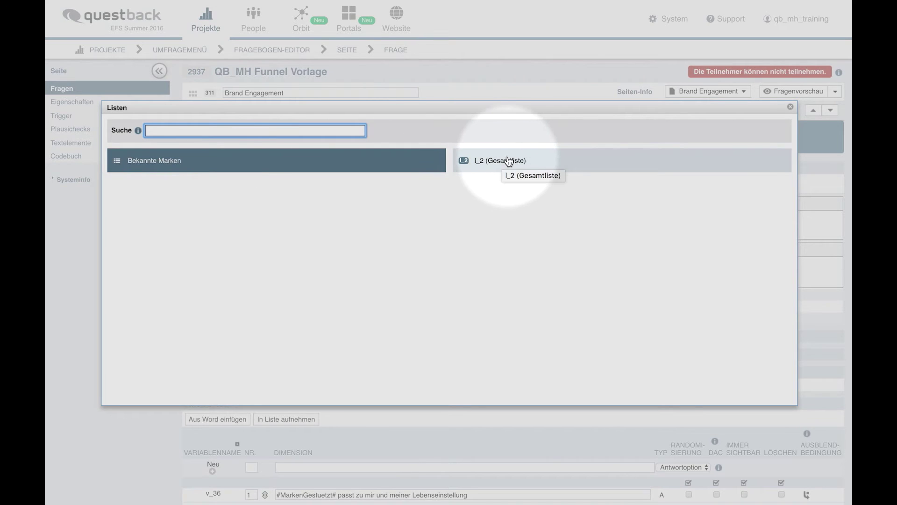
left_click(790, 108)
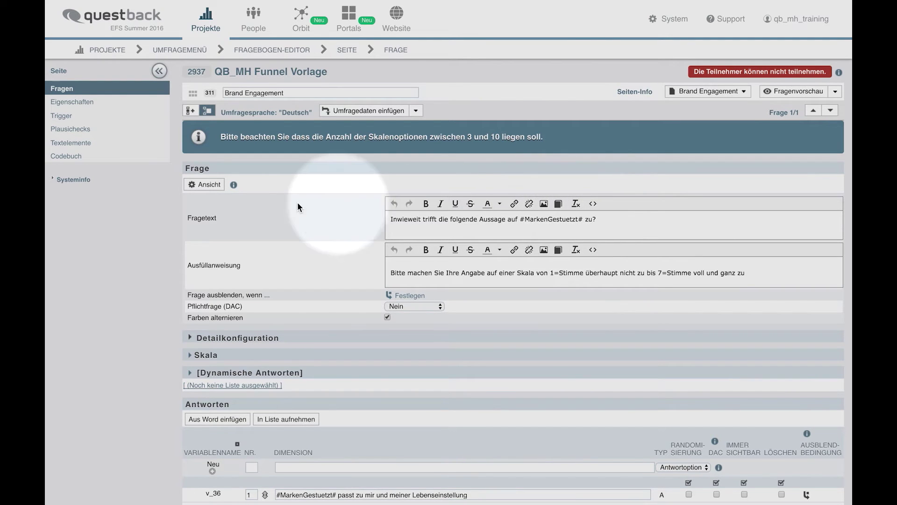
scroll(270, 234, "down", 3)
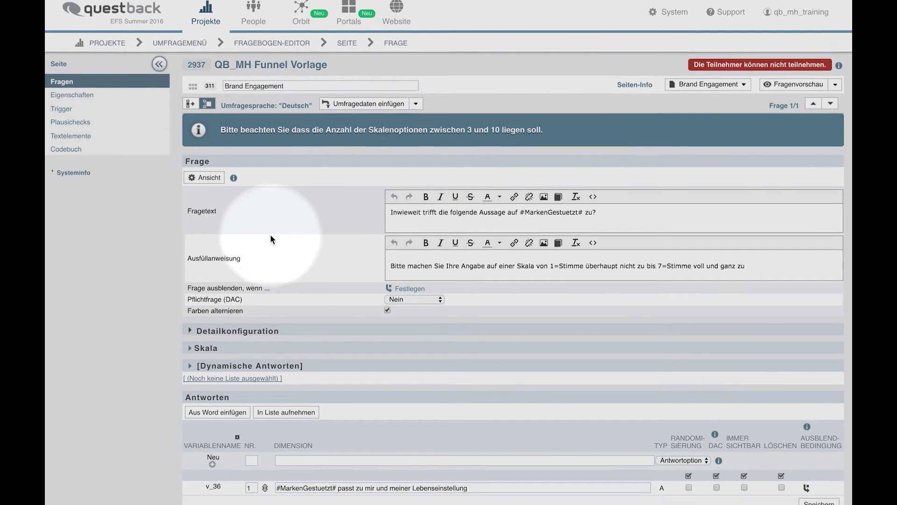
scroll(270, 236, "up", 3)
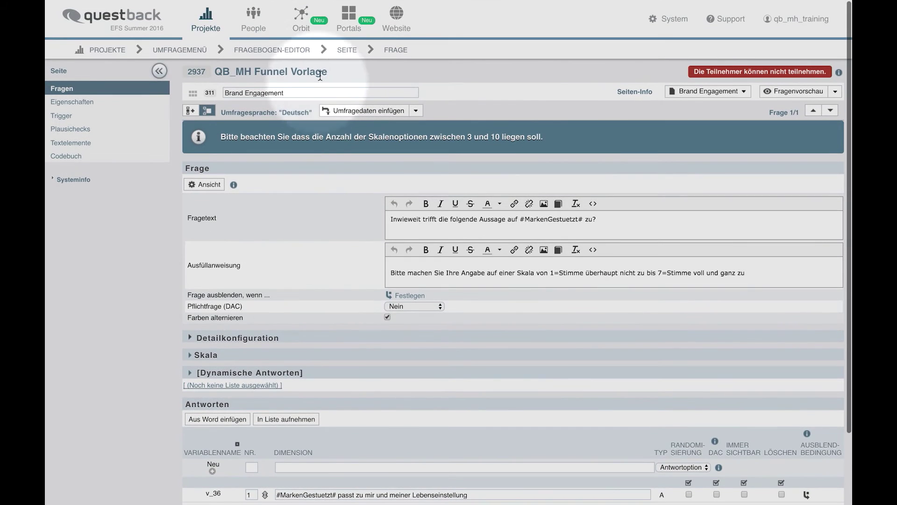
left_click(344, 51)
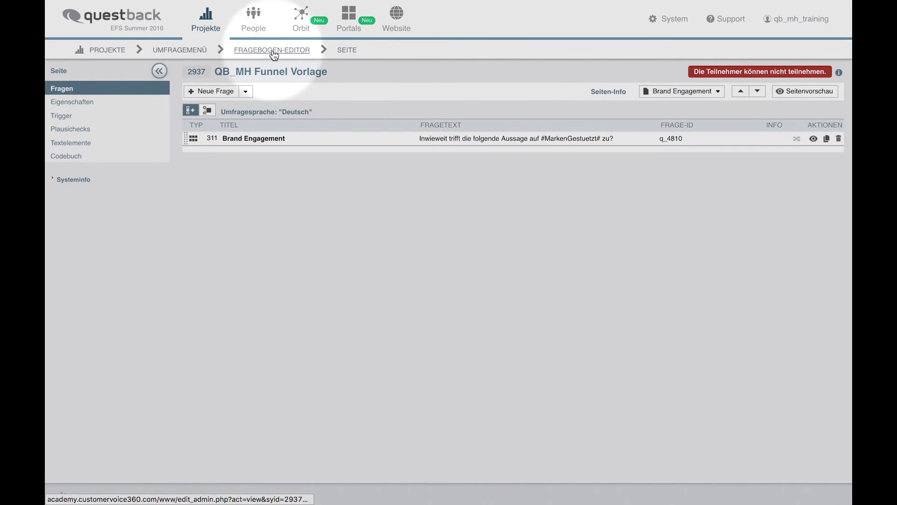
left_click(273, 52)
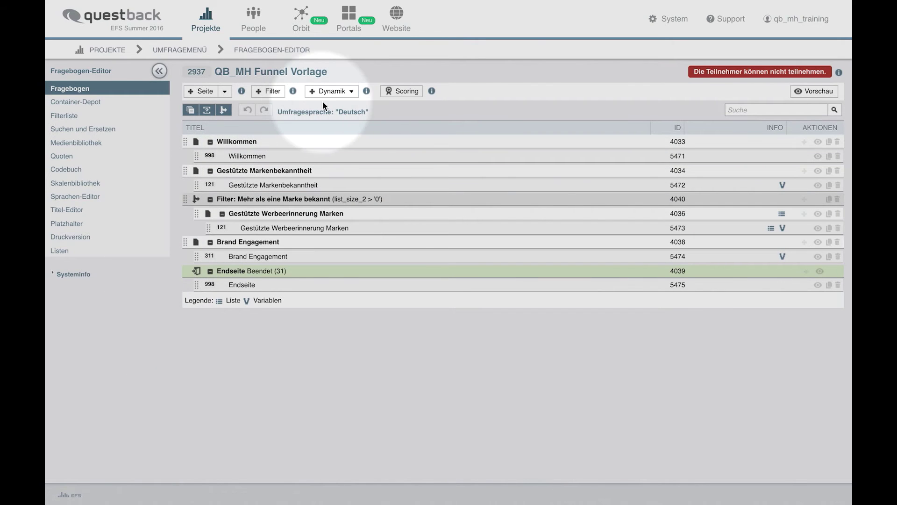
- Create a loop titled Loop, place it directly above the Brand Engagement page, and nest that page inside it
left_click(357, 92)
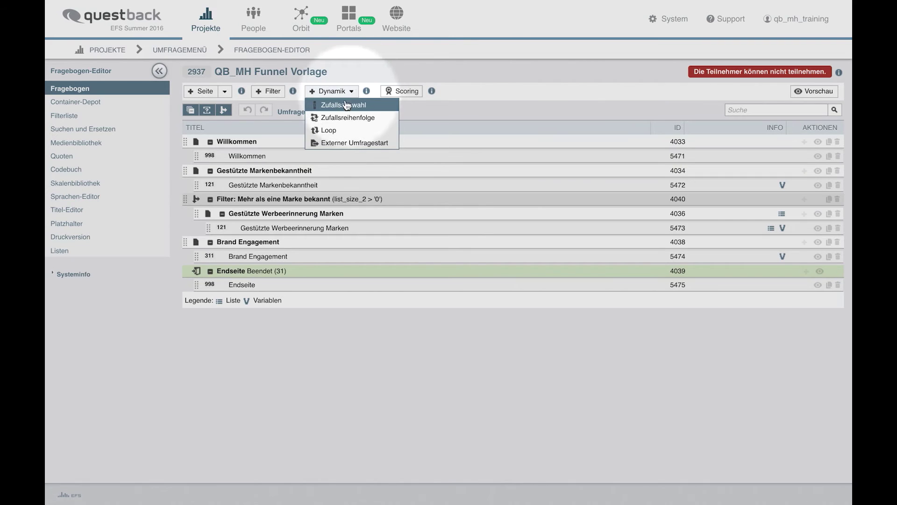
left_click(329, 131)
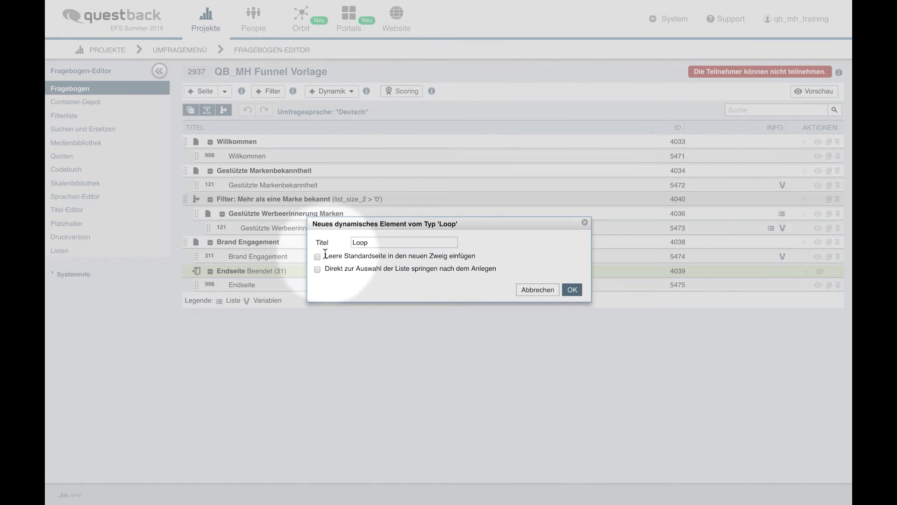
left_click(575, 290)
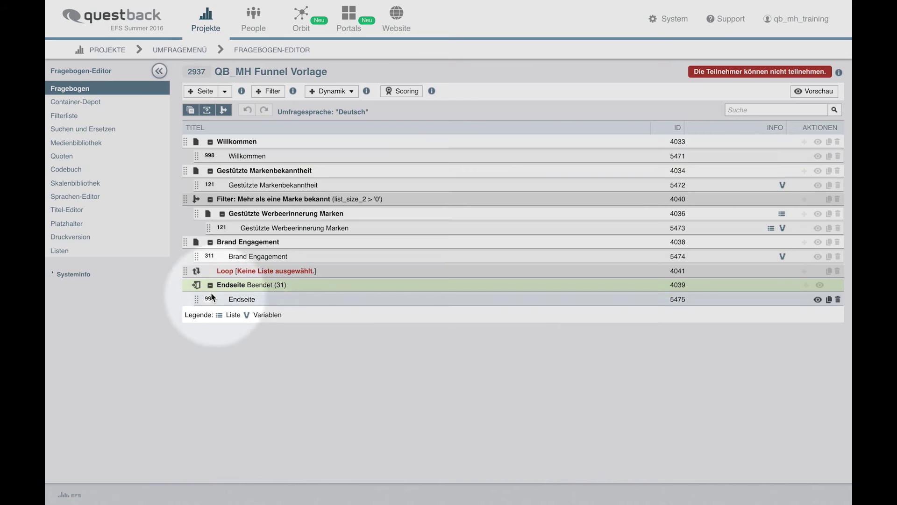
left_click_drag(185, 271, 187, 240)
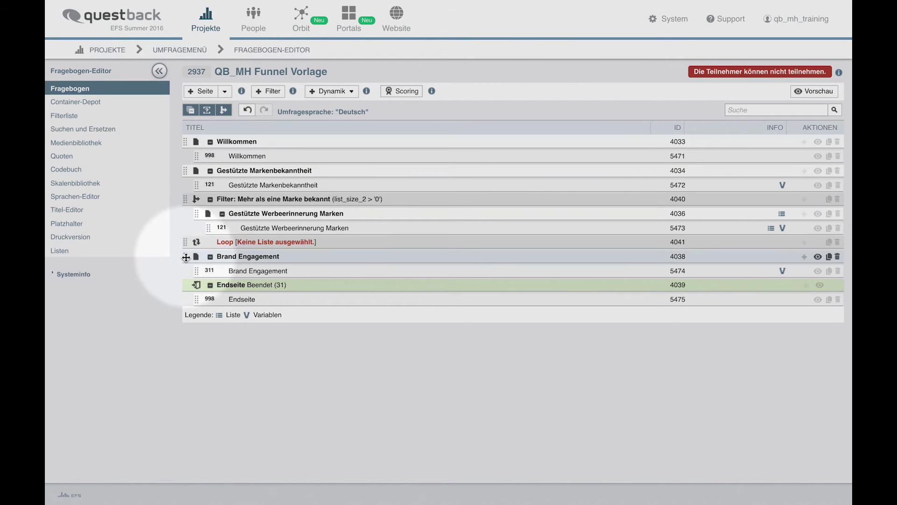
left_click_drag(186, 257, 218, 249)
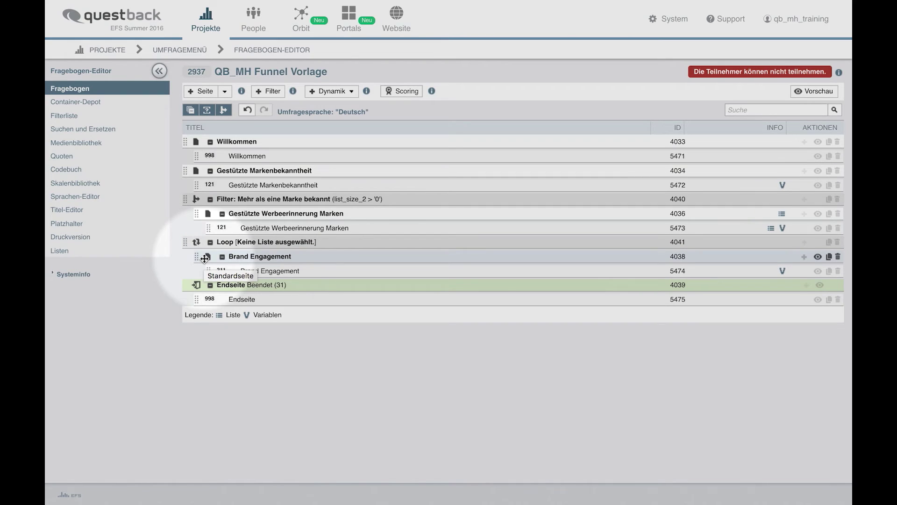
- Assign the dynamic list Bekannte Marken to the loop, save, and return to the questionnaire editor
left_click(282, 243)
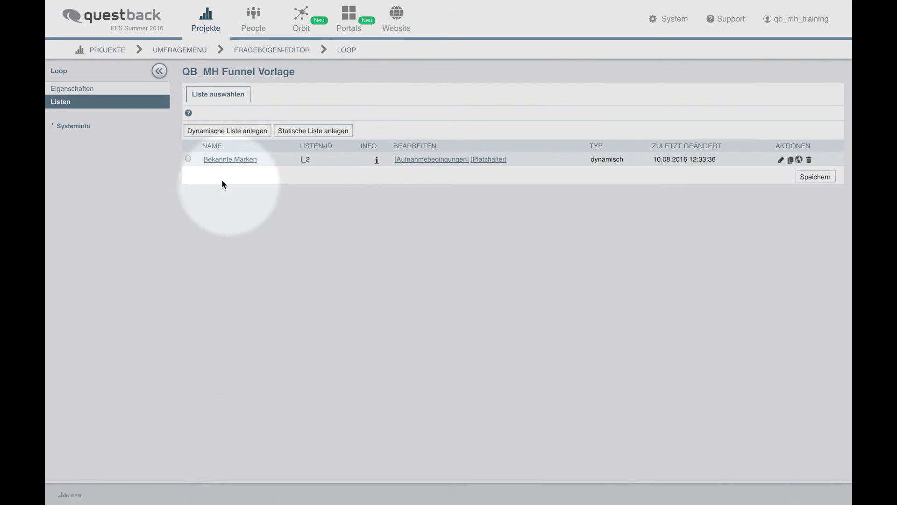
left_click(188, 159)
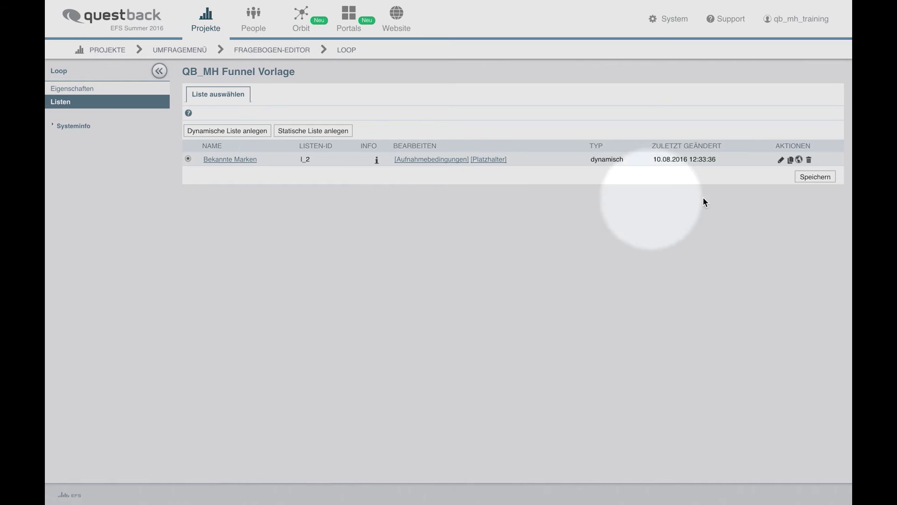
left_click(814, 181)
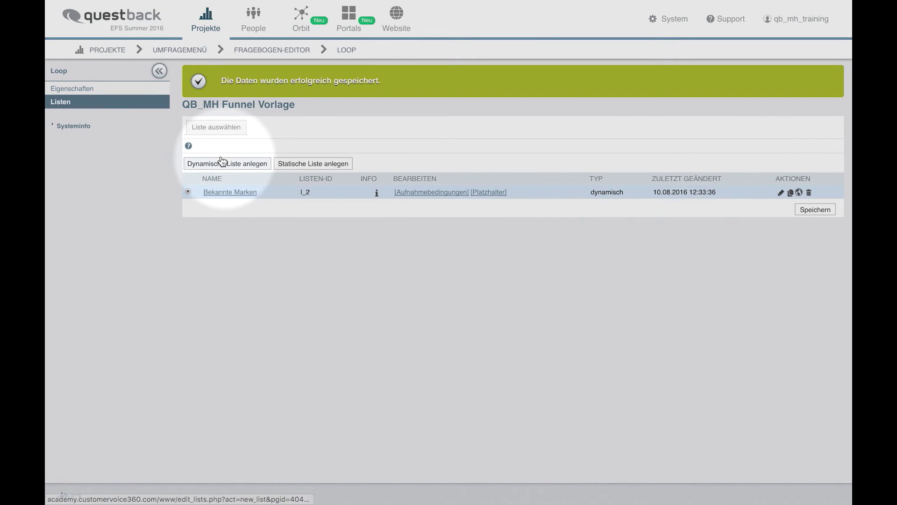
left_click(281, 51)
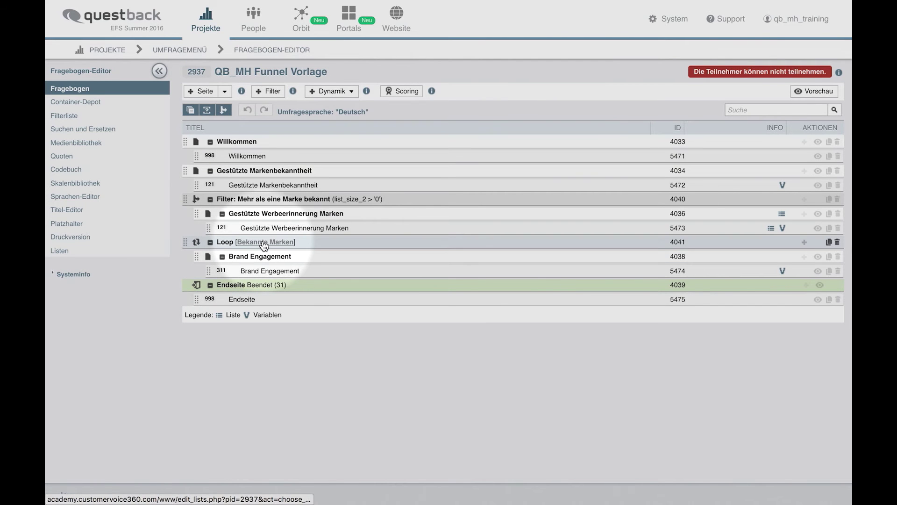
- In the Brand Engagement question text, replace the #MarkenGestuetzt# placeholder with the BekannteMarken element of the Bekannte Marken list
left_click(254, 271)
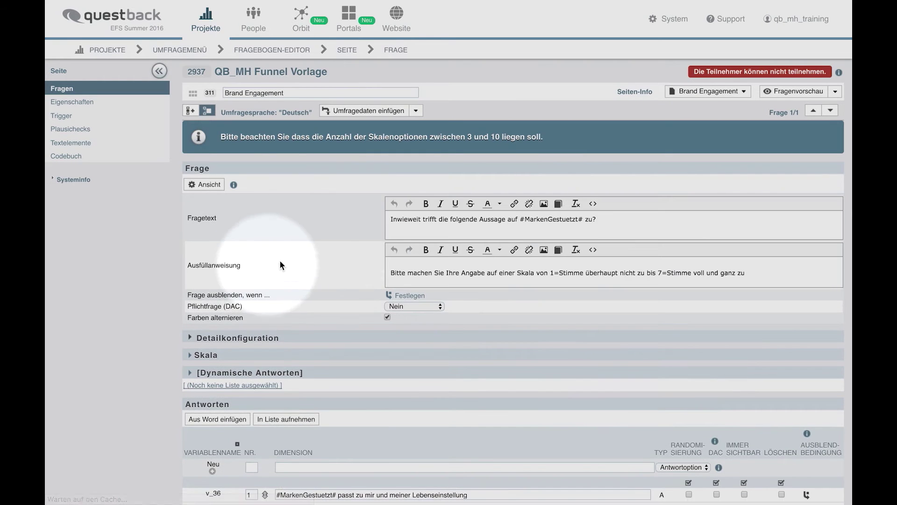
left_click(522, 219)
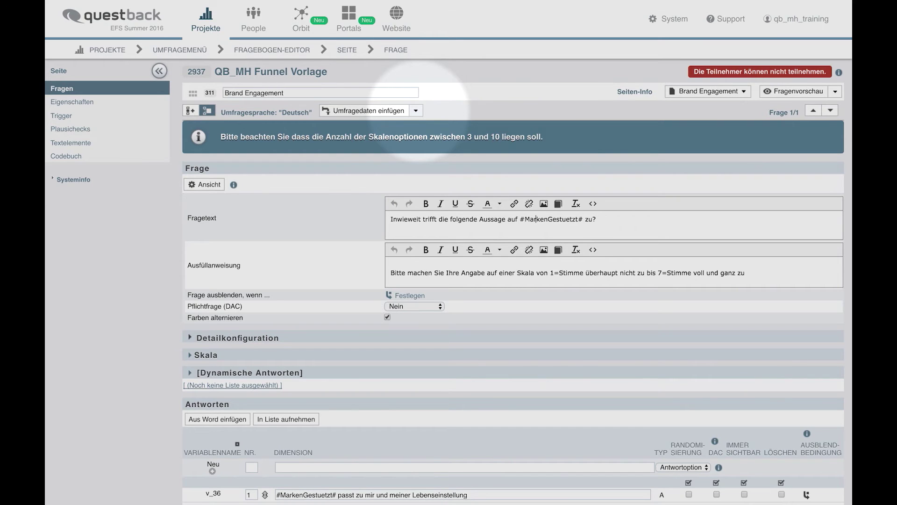
key("BackSpace")
key("BackSpace")
key("BackSpace")
key("BackSpace")
key("BackSpace")
key("BackSpace")
key("BackSpace")
key("BackSpace")
key("BackSpace")
key("BackSpace")
key("BackSpace")
key("BackSpace")
key("BackSpace")
key("BackSpace")
key("BackSpace")
key("BackSpace")
left_click(416, 111)
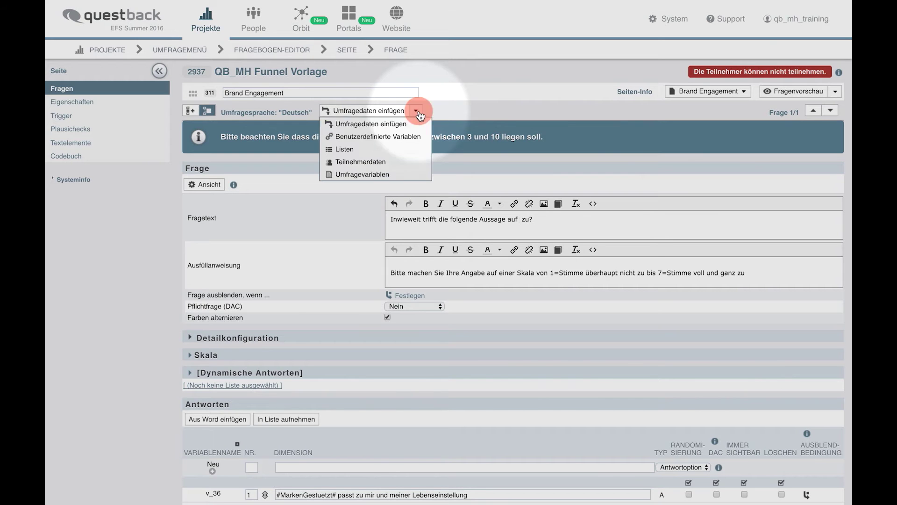
left_click(389, 150)
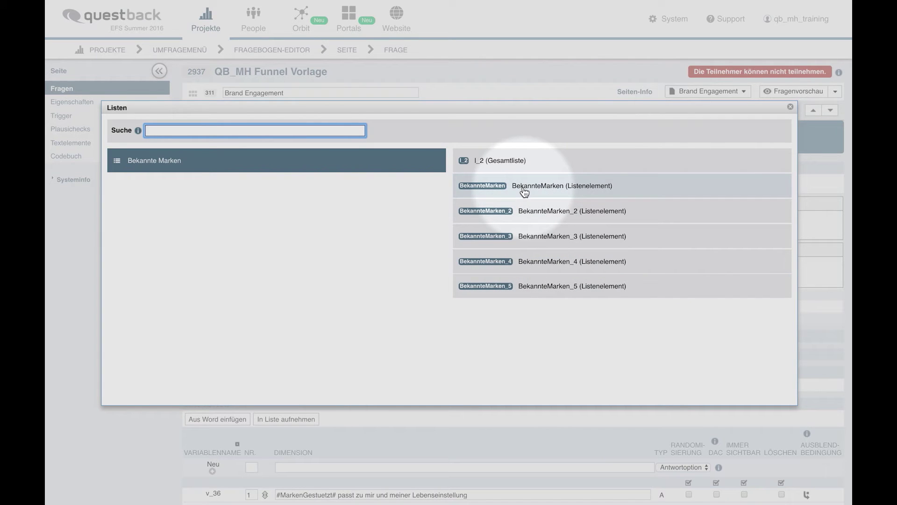
left_click(484, 188)
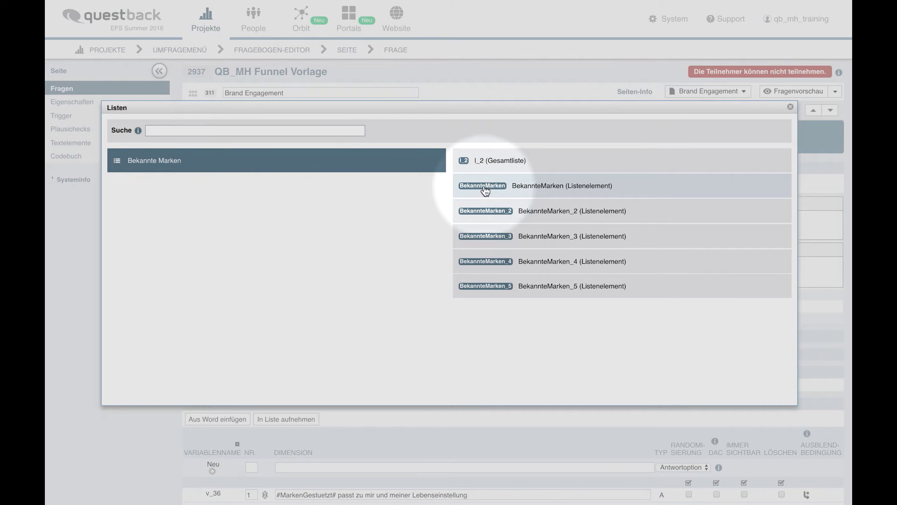
left_click(522, 186)
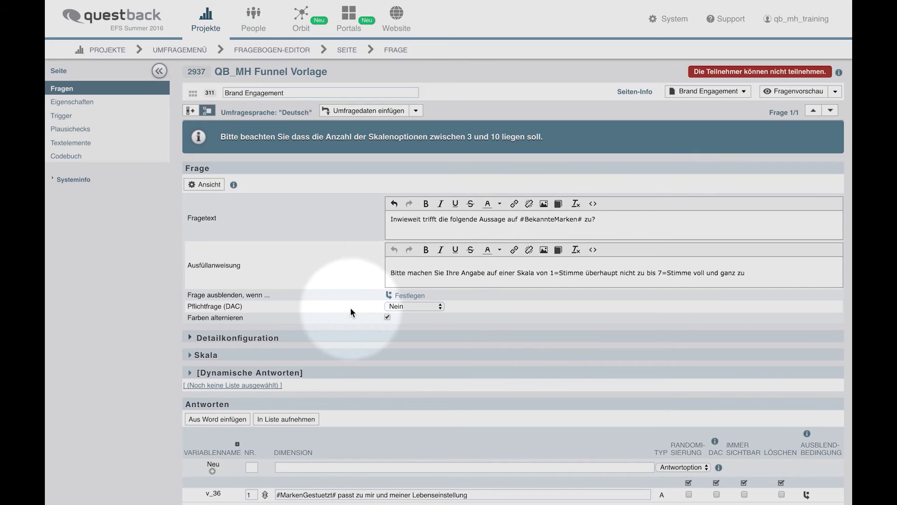
- Replace #MarkenGestuetzt# with #BekannteMarken# in the first answer dimension and save the question
scroll(350, 307, "down", 3)
left_click_drag(522, 139, 579, 136)
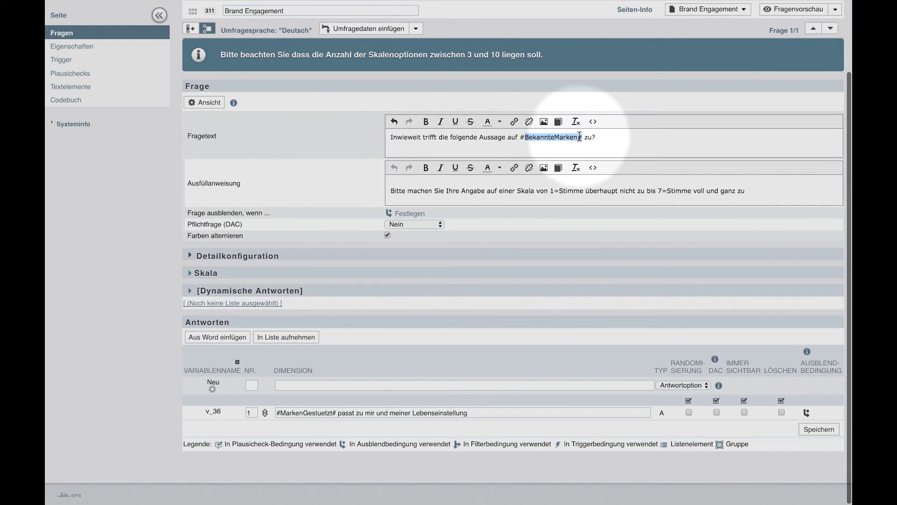
key("Left")
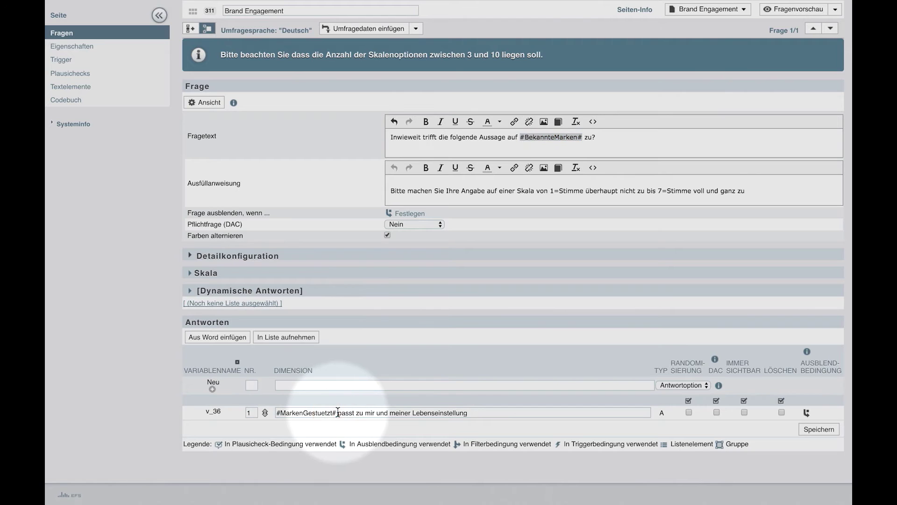
type("#BekannteMarken#")
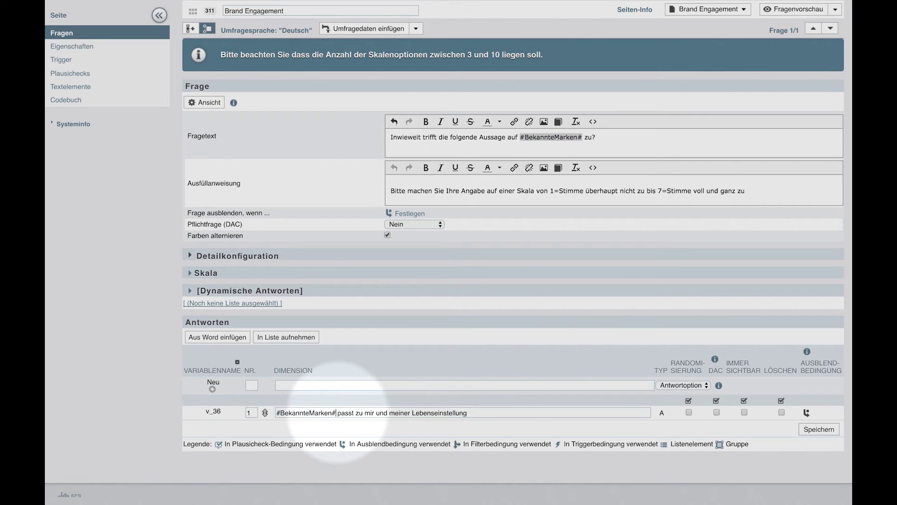
left_click(822, 433)
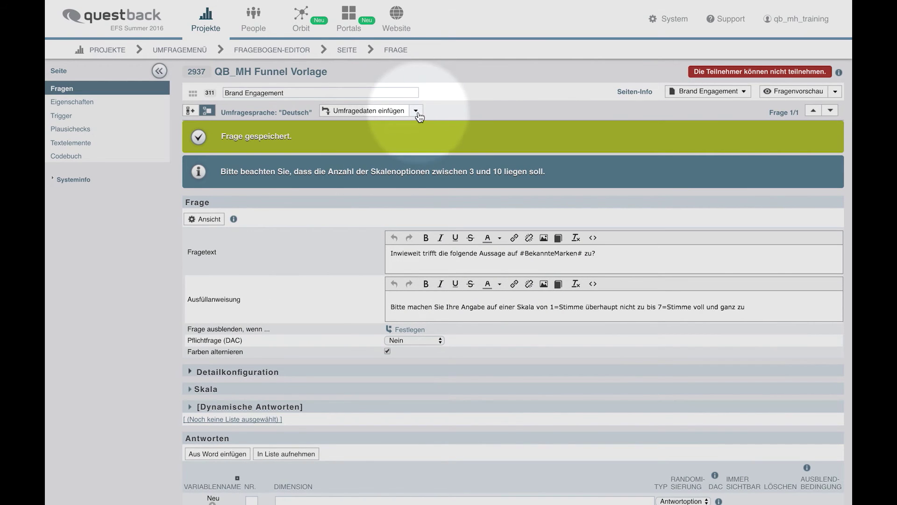
- Review the placeholders defined for the Bekannte Marken list, and return to the questionnaire editor
left_click(280, 51)
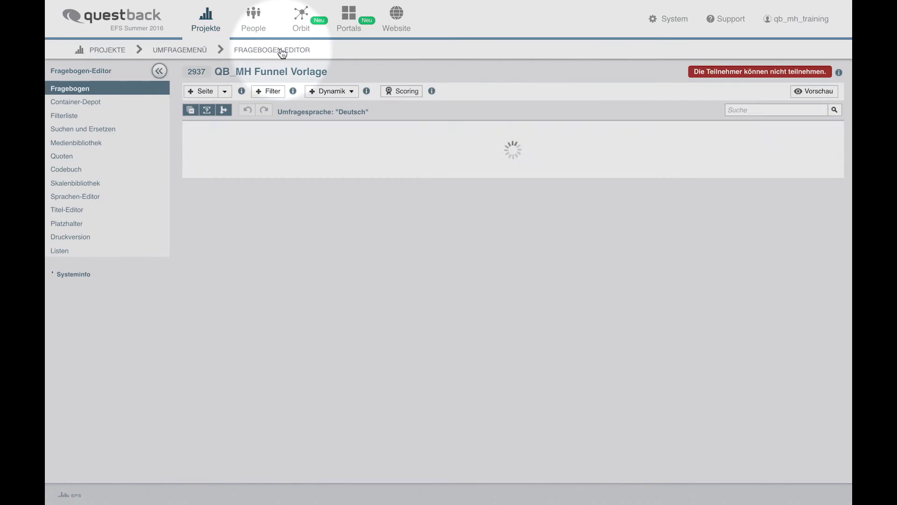
left_click(65, 256)
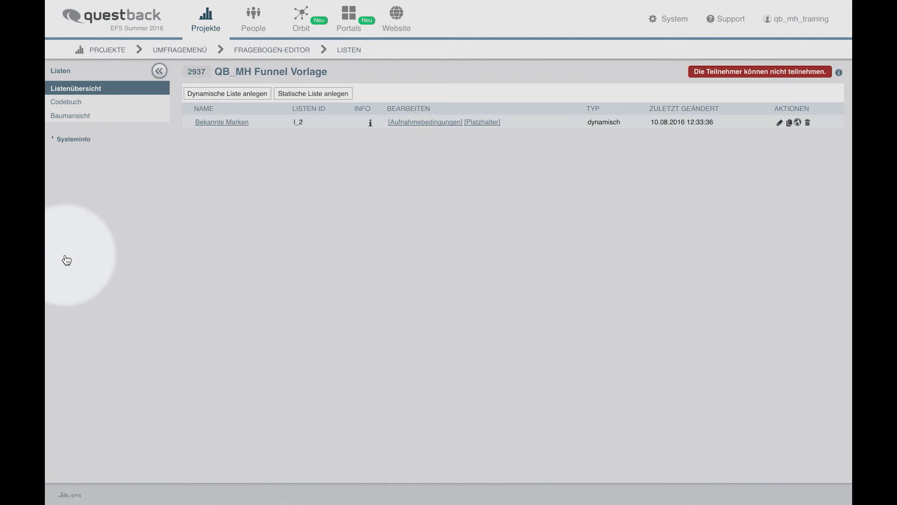
left_click(487, 124)
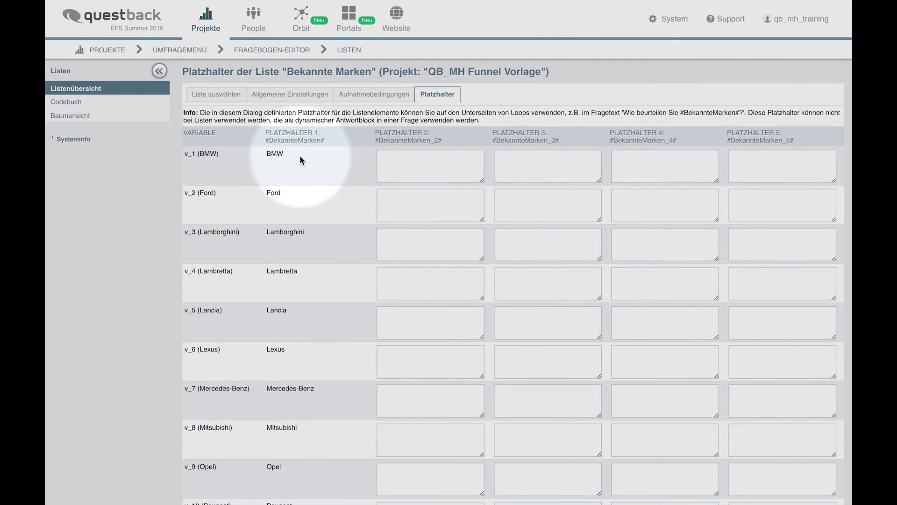
scroll(299, 155, "down", 2)
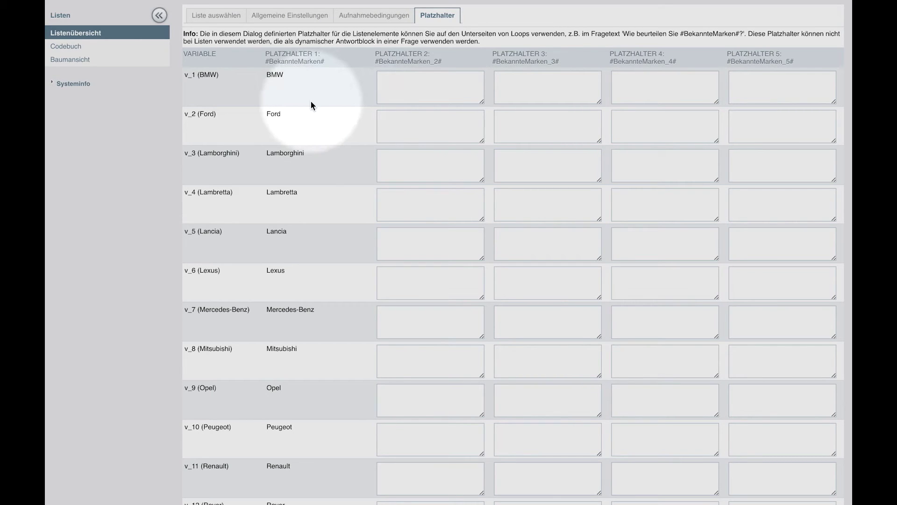
scroll(310, 101, "up", 2)
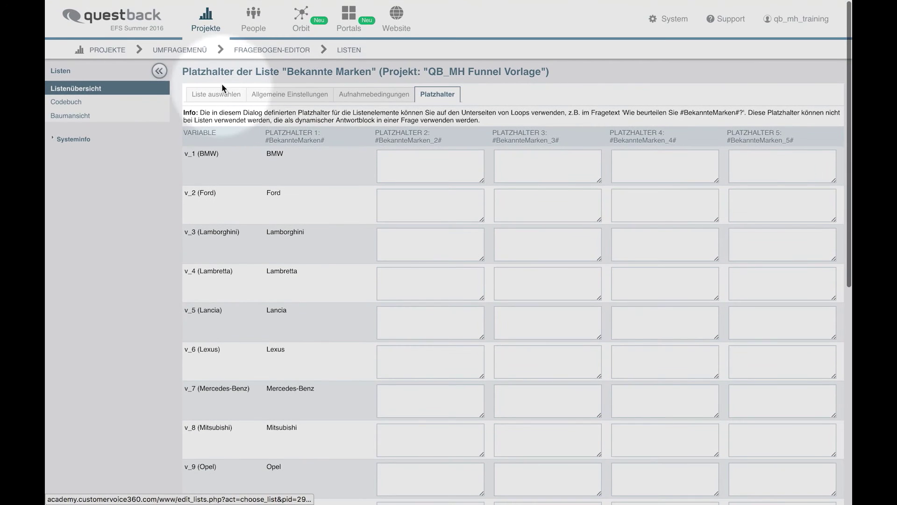
left_click(270, 50)
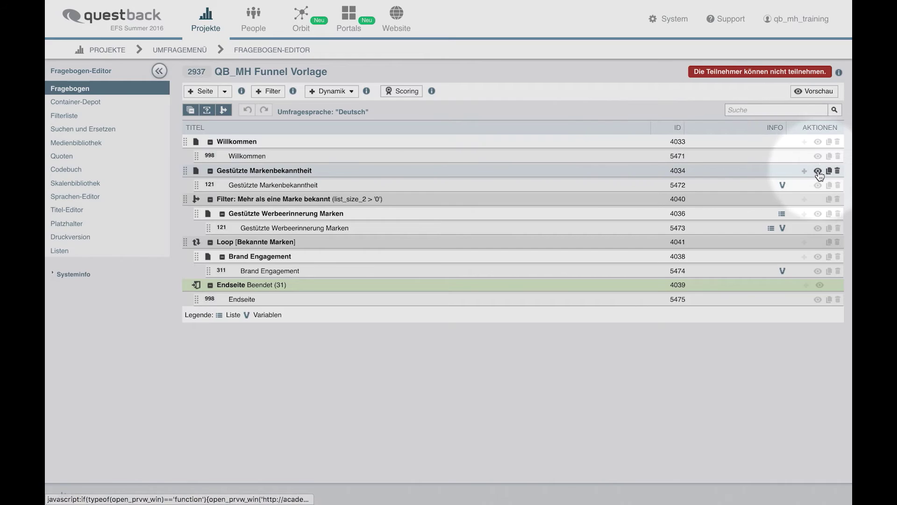
- Preview the survey from the Gestützte Markenbekanntheit page, mark BMW, Lexus and Ford as known, and proceed past the advertising recall question
left_click(817, 171)
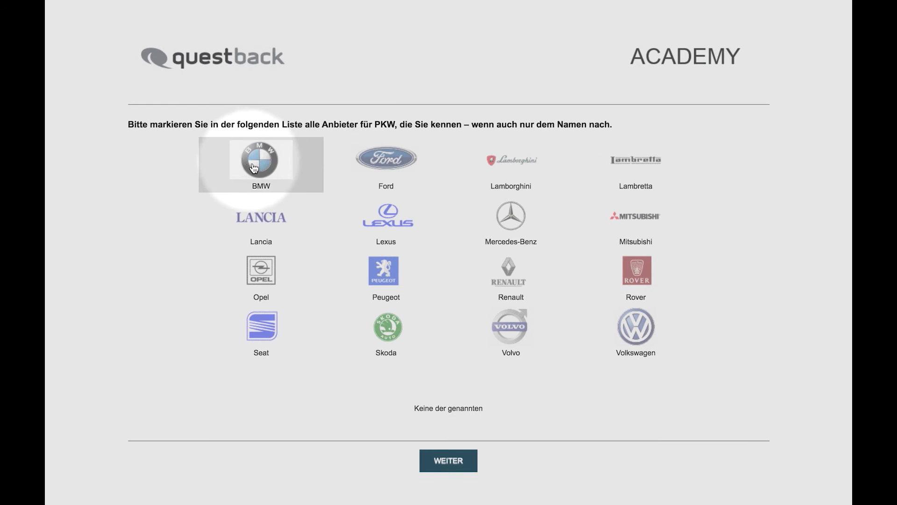
left_click(254, 167)
left_click(383, 217)
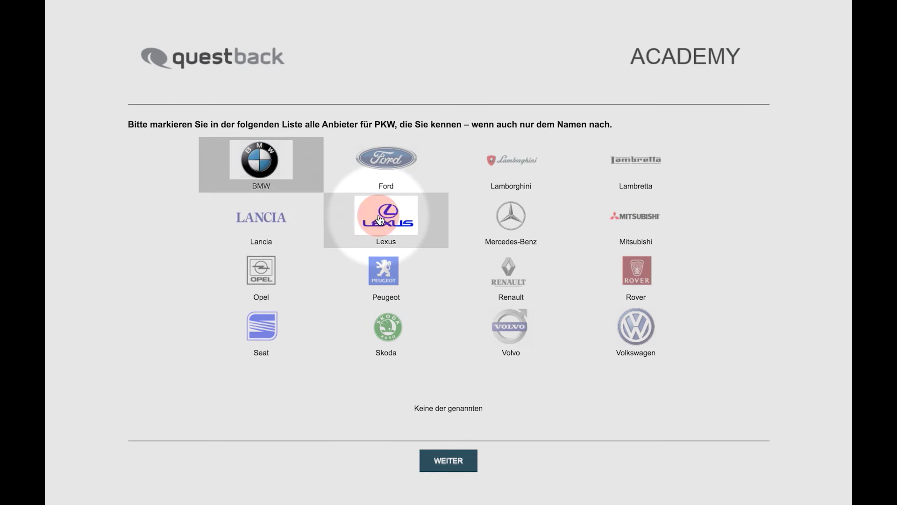
left_click(399, 142)
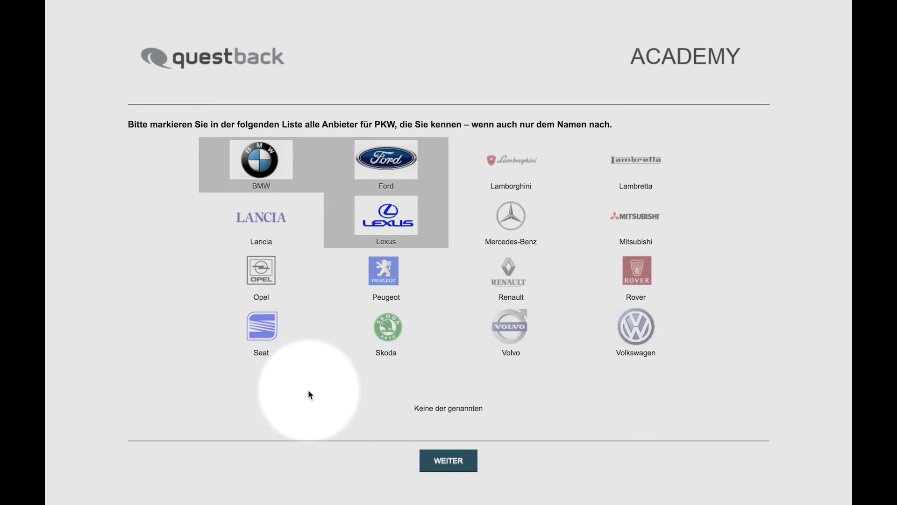
left_click(449, 463)
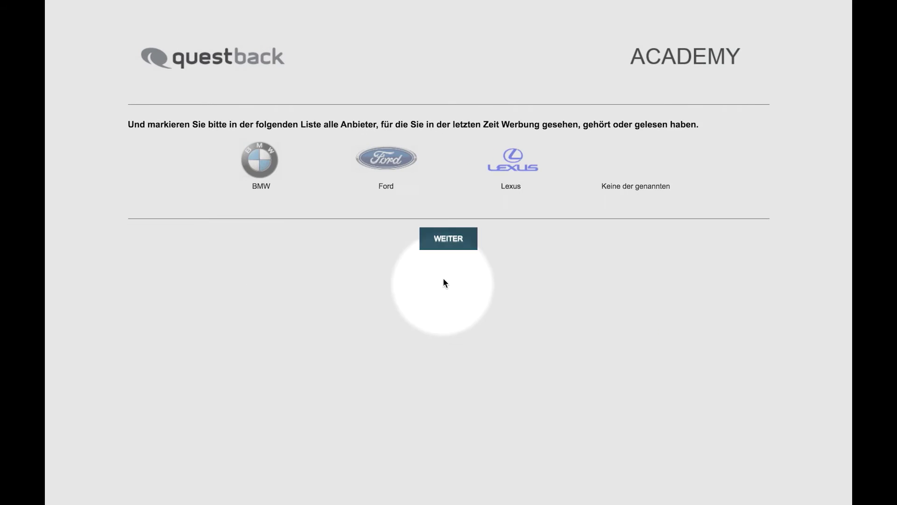
left_click(443, 246)
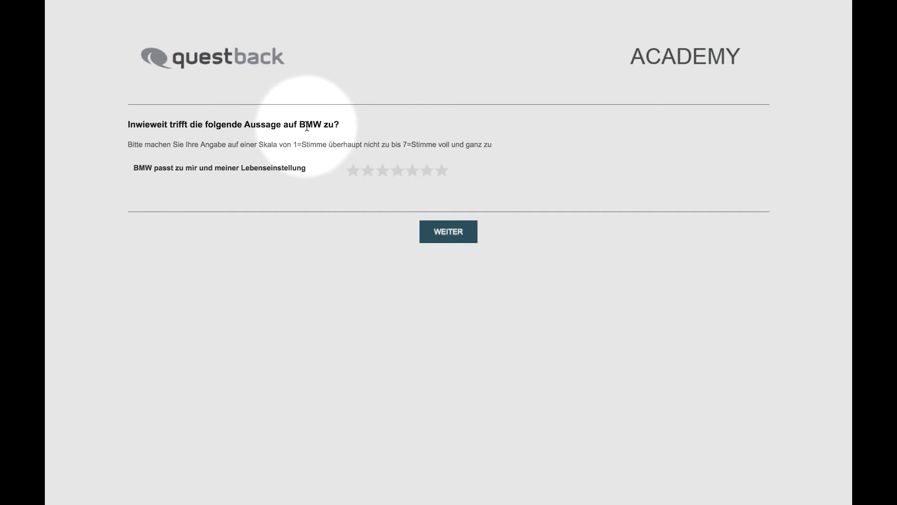
- Answer the looped brand engagement question in the preview with 4 for BMW, 2 for Ford and 5 for Lexus
left_click(398, 170)
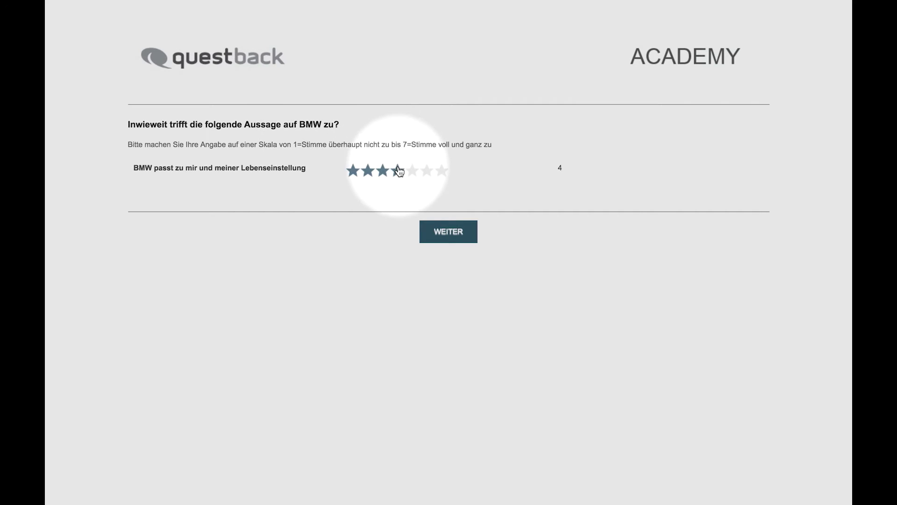
left_click(446, 233)
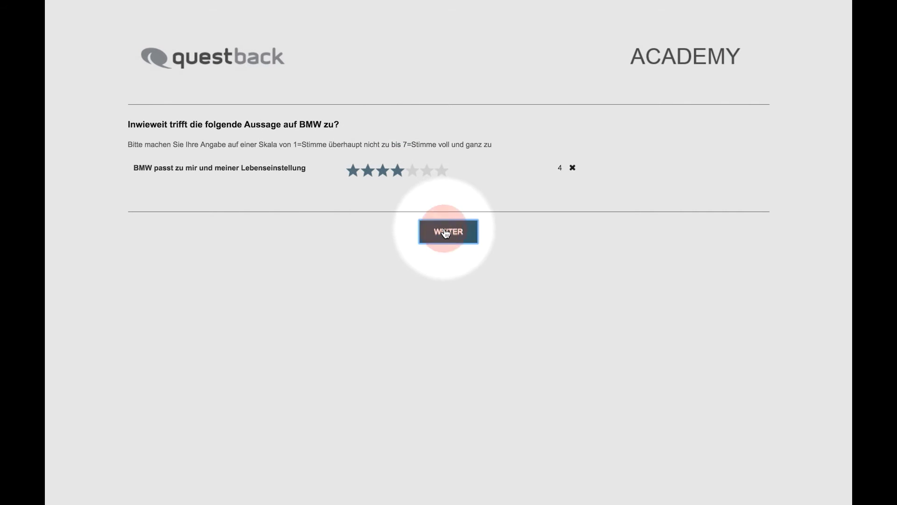
left_click(369, 172)
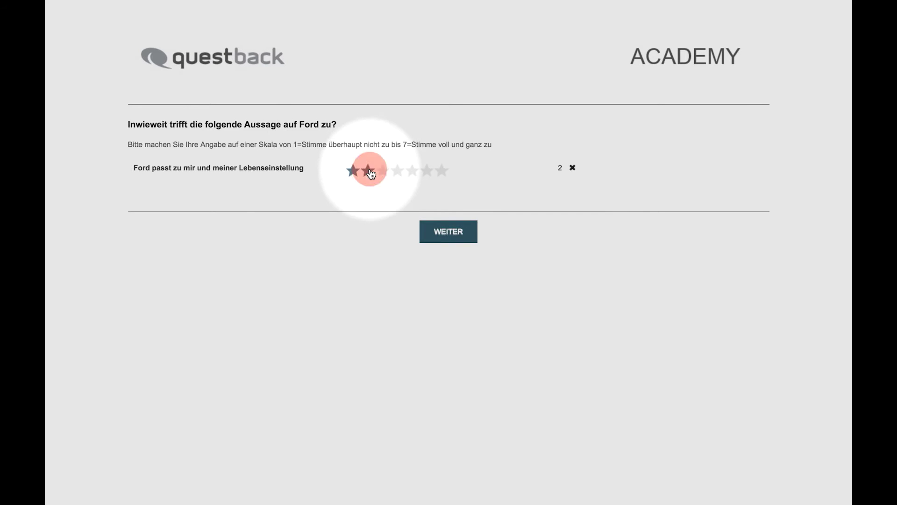
left_click(448, 232)
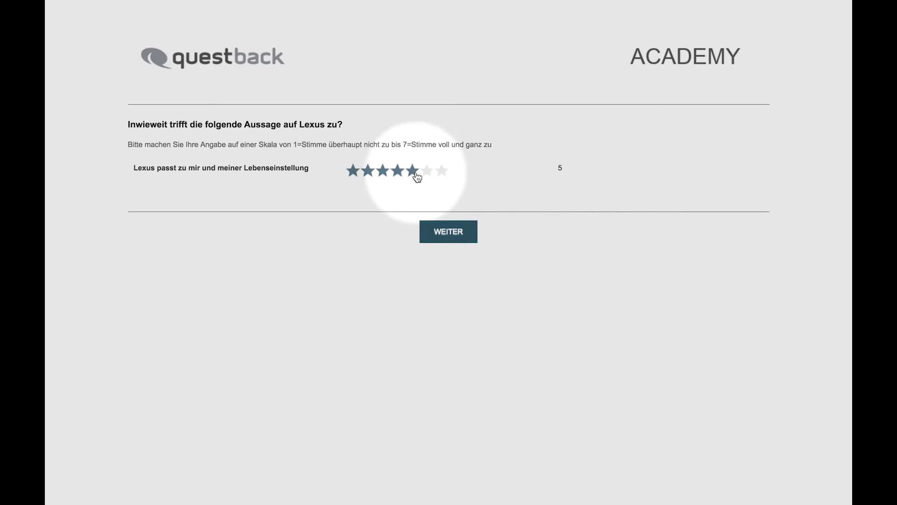
left_click(414, 172)
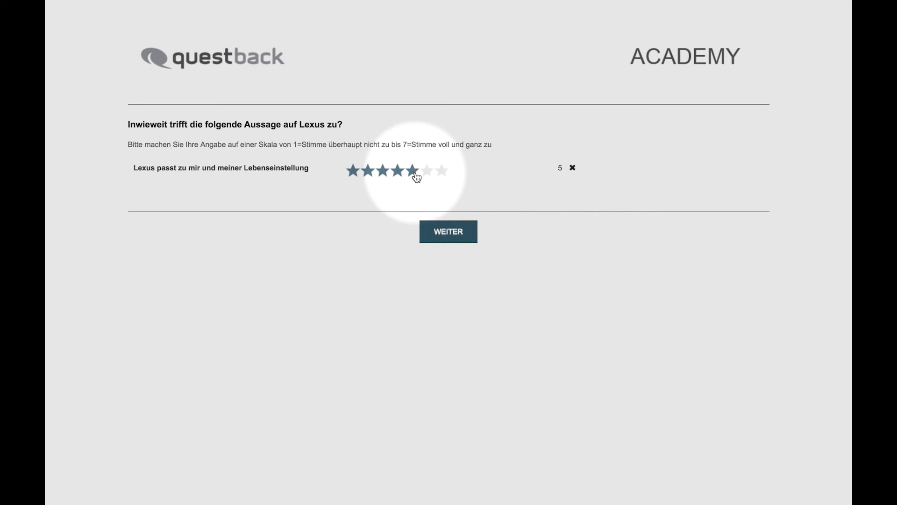
left_click(450, 232)
- Enable randomisation for all answer options of the Gestützte Markenbekanntheit question, save it, and return to the questionnaire editor
mouse_move(367, 3)
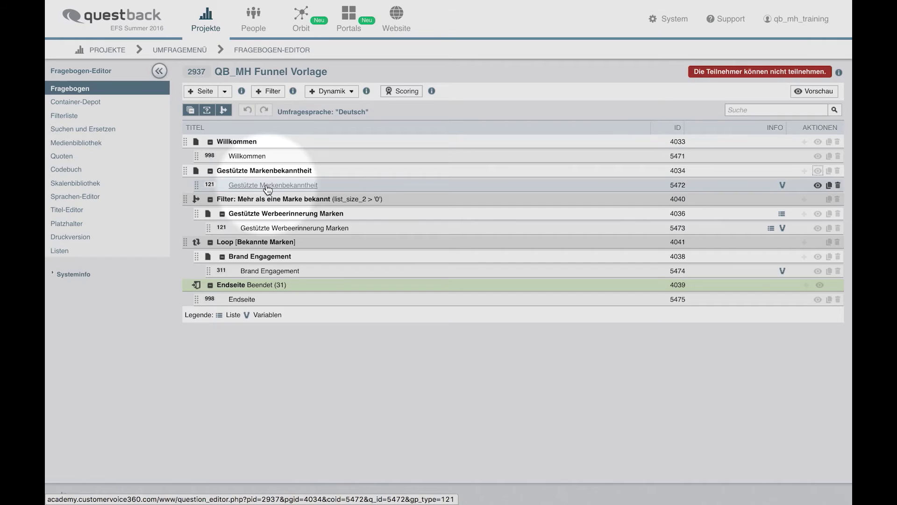
left_click(265, 187)
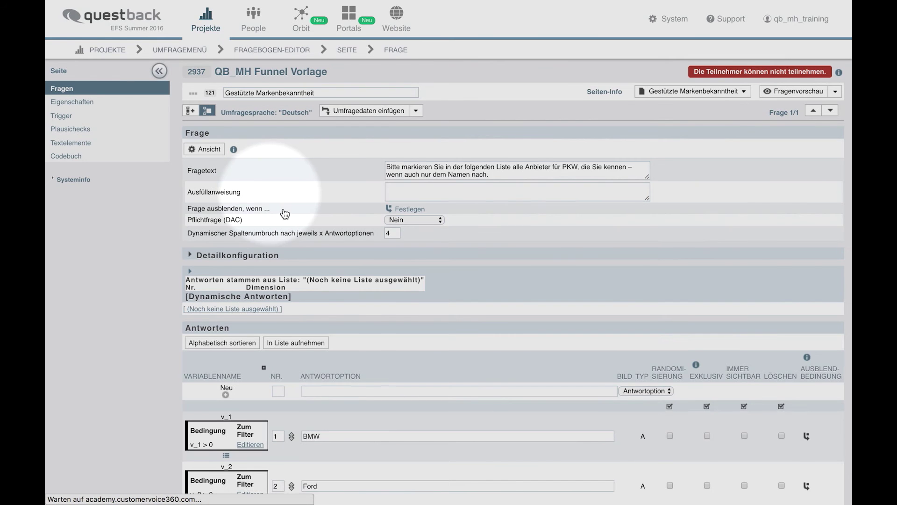
scroll(283, 212, "down", 2)
scroll(284, 211, "down", 5)
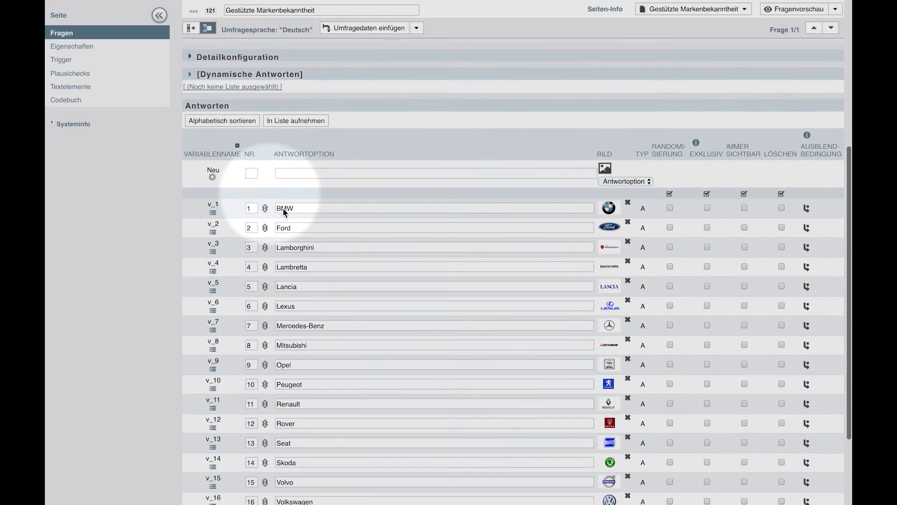
left_click(670, 194)
scroll(673, 200, "down", 3)
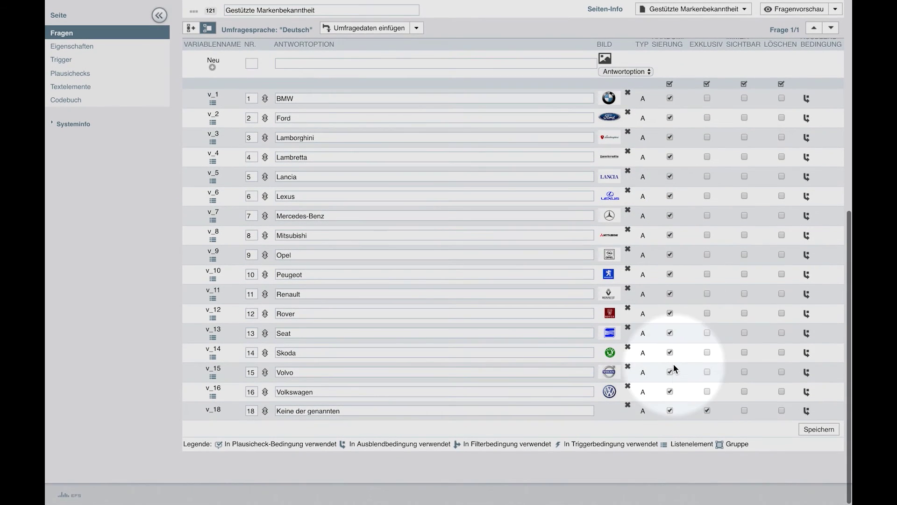
left_click(818, 430)
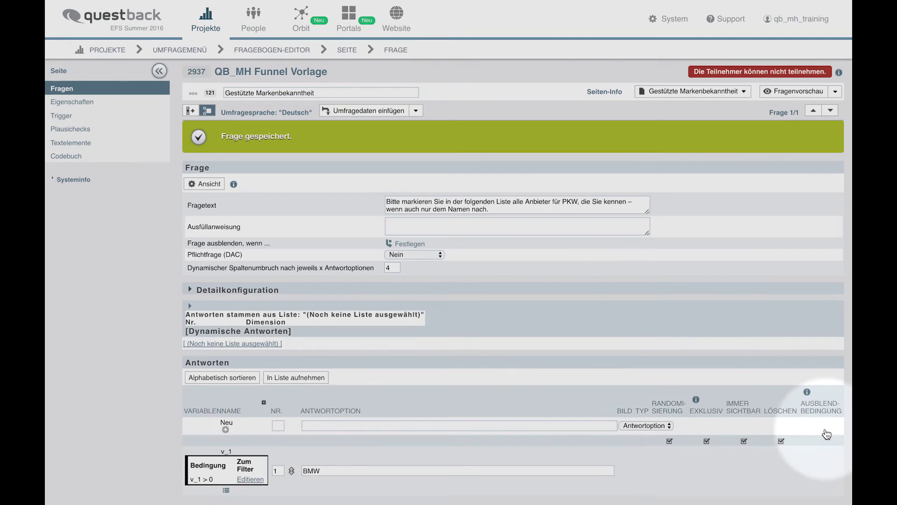
scroll(135, 360, "down", 8)
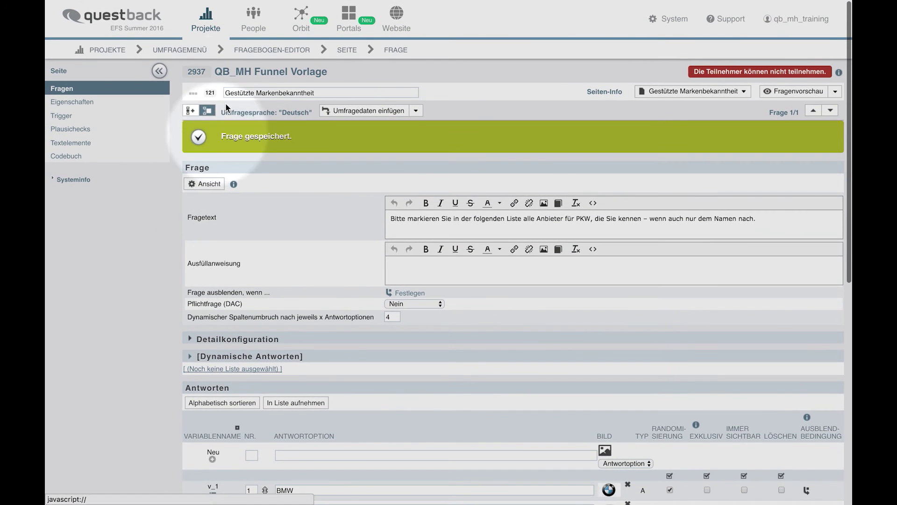
left_click(257, 51)
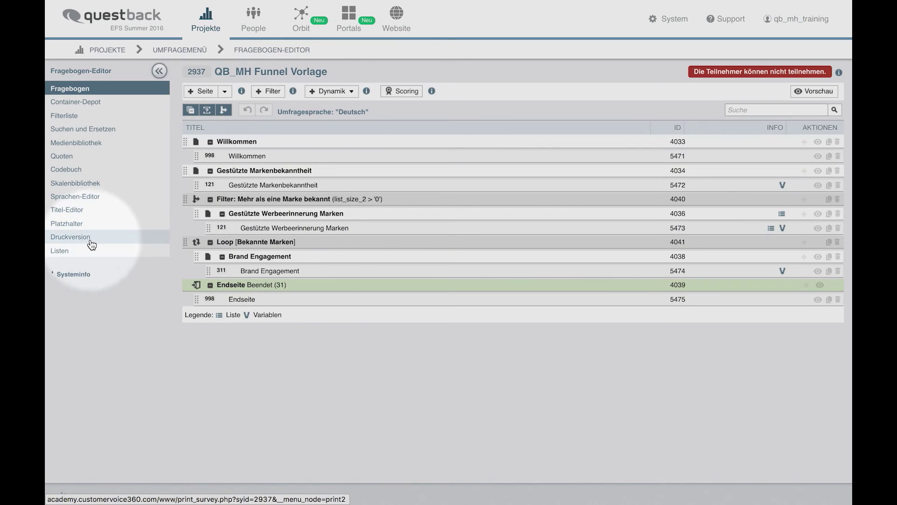
- Set the Bekannte Marken list to adopt the source question's randomisation state in target questions, save, and return to the questionnaire editor
left_click(91, 251)
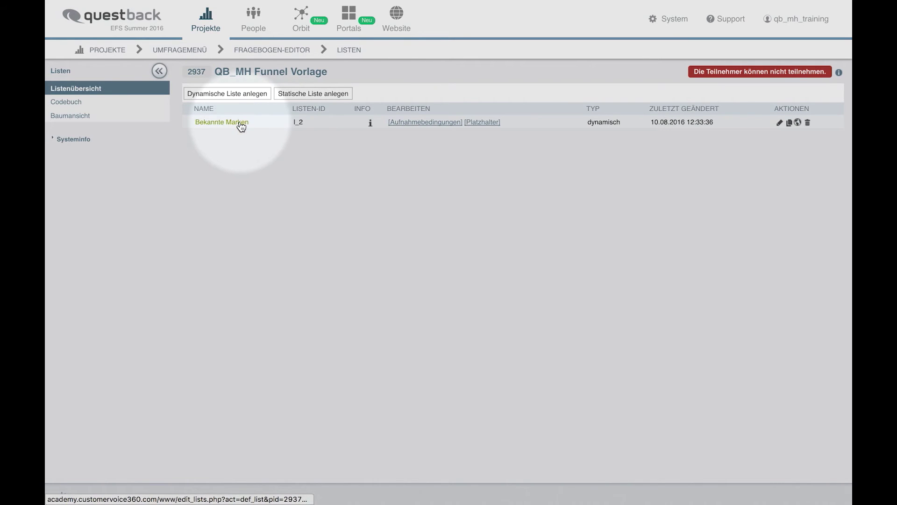
left_click(241, 125)
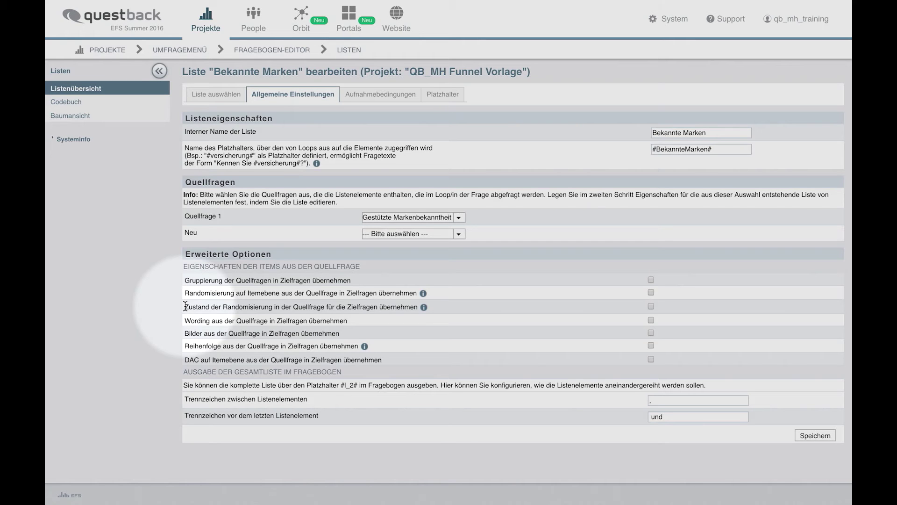
left_click(651, 307)
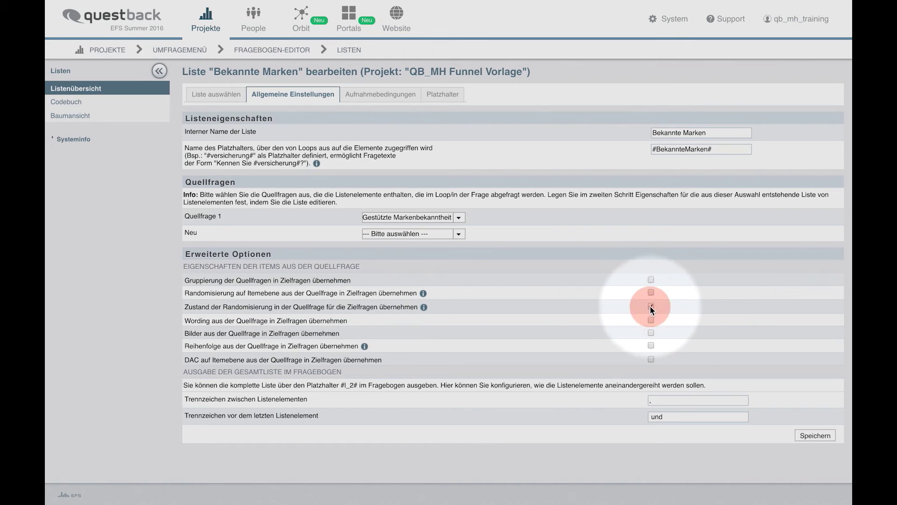
left_click(816, 437)
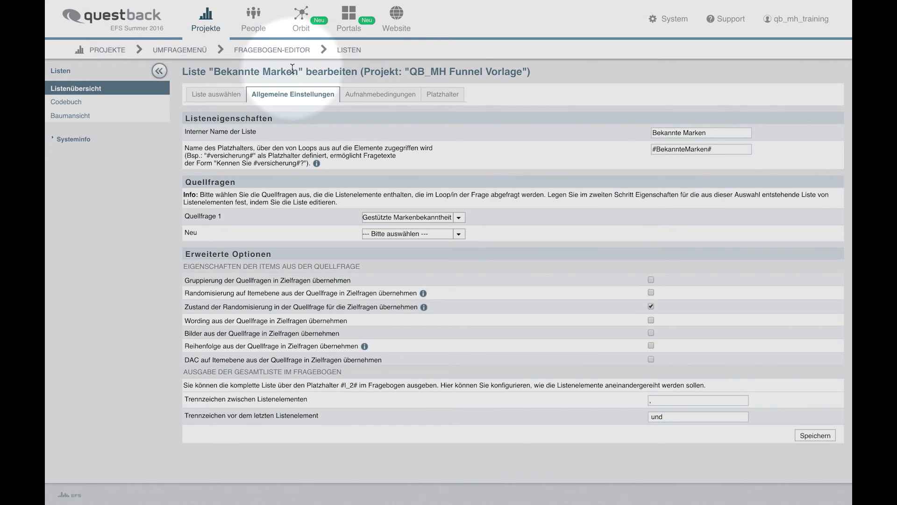
left_click(274, 51)
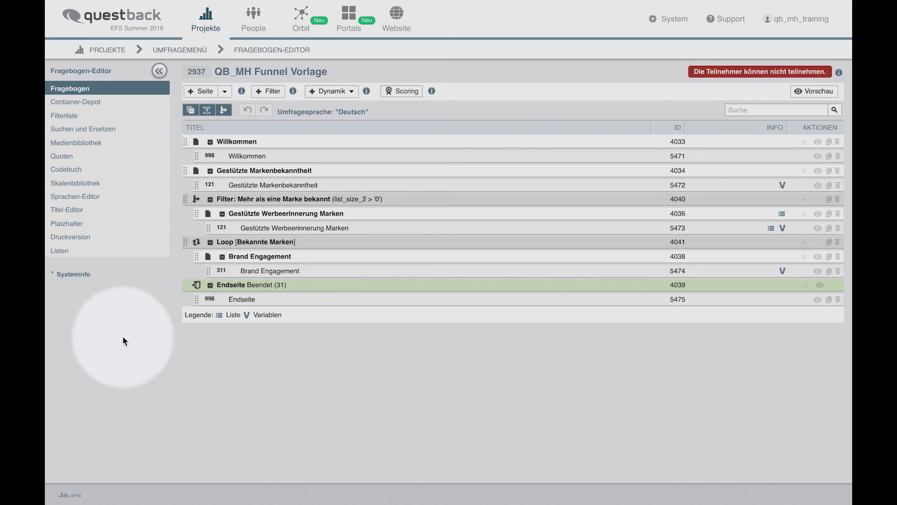
- Define the loop's termination condition as loop_nr_4041 gleich 5, save the filter, and return to the questionnaire editor
left_click(225, 243)
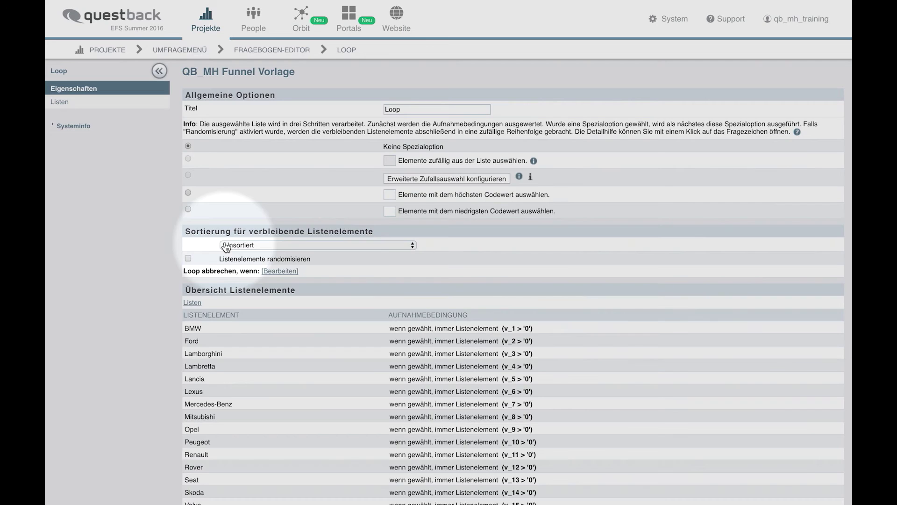
scroll(145, 268, "down", 1)
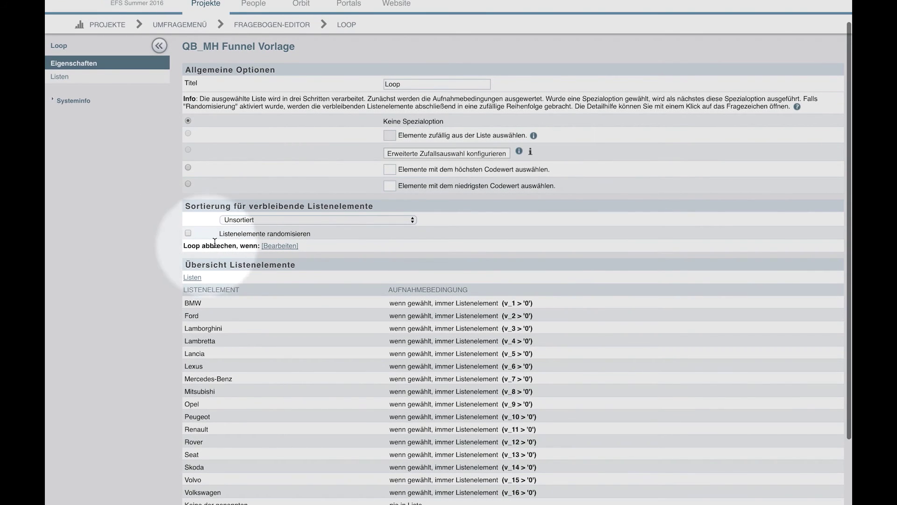
left_click(278, 248)
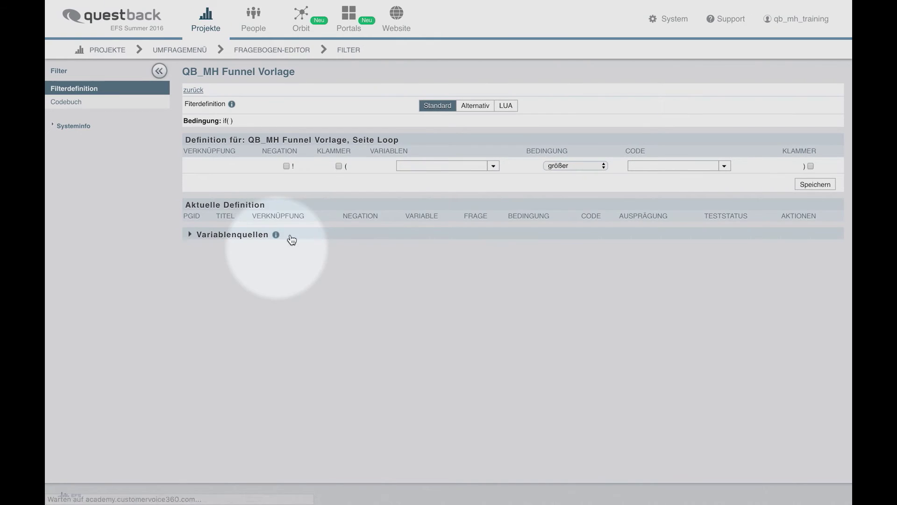
left_click(421, 166)
type("loop")
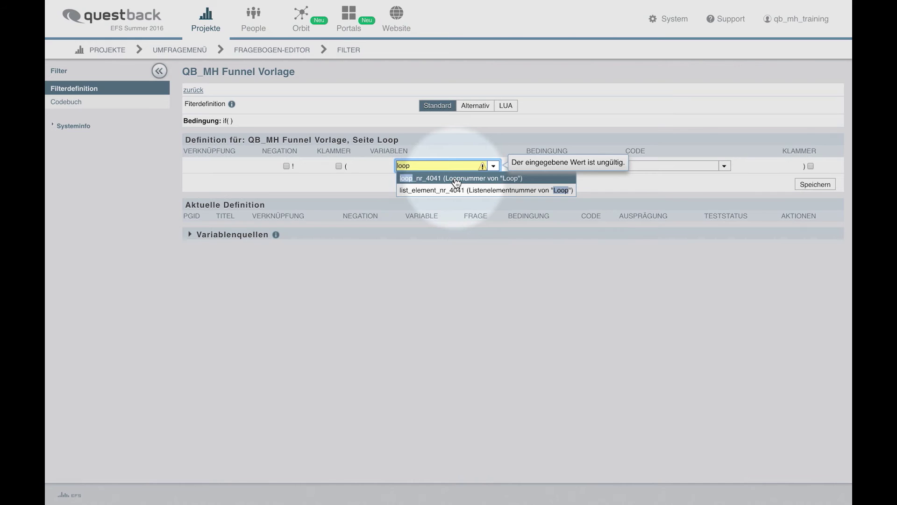
left_click(457, 180)
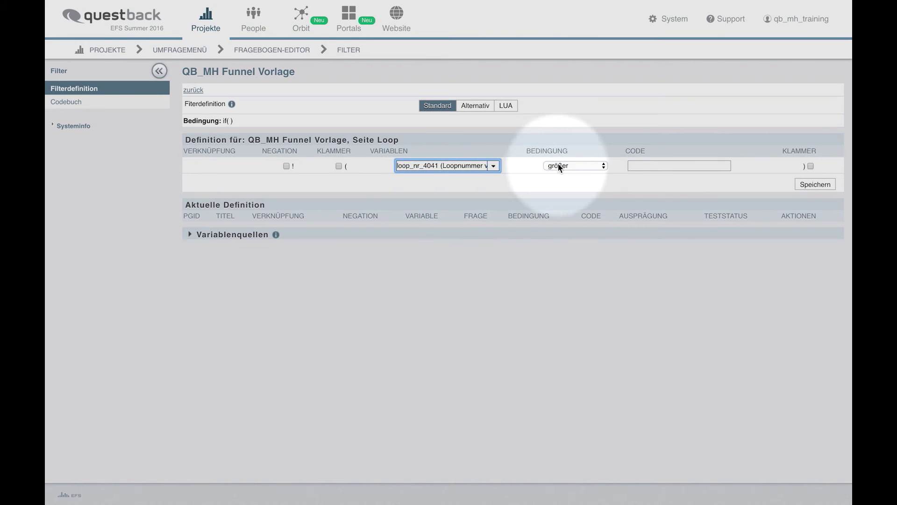
left_click(634, 165)
type("5")
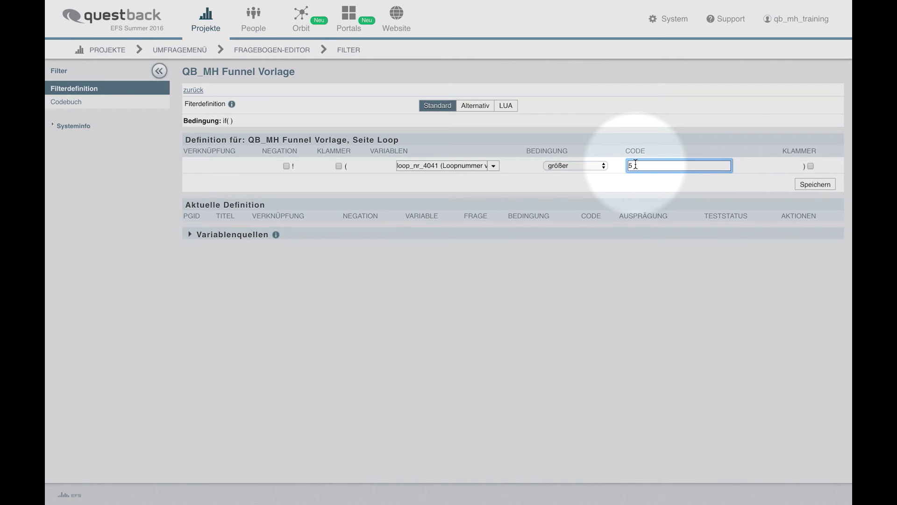
left_click(595, 163)
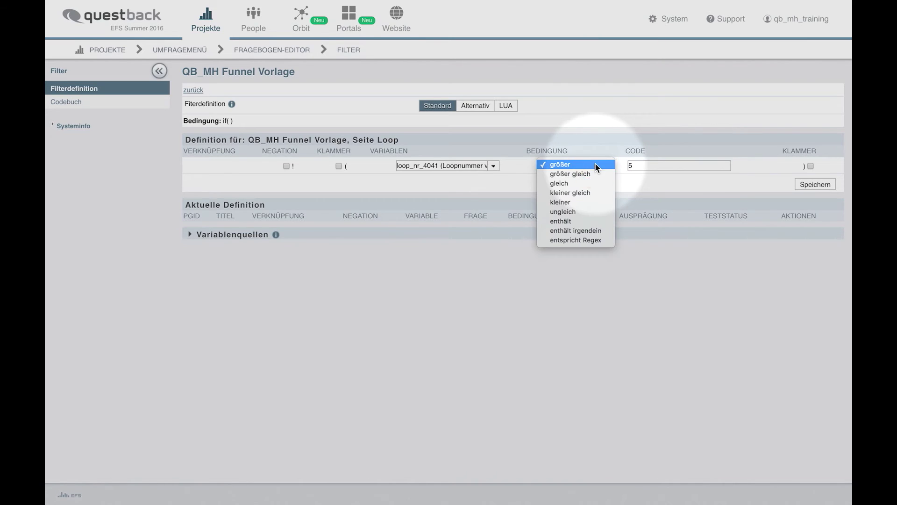
left_click(589, 182)
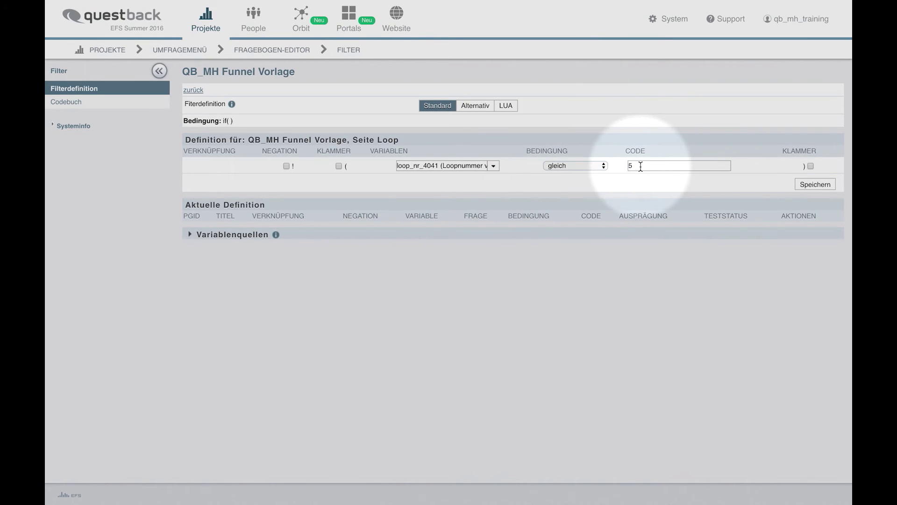
left_click(831, 190)
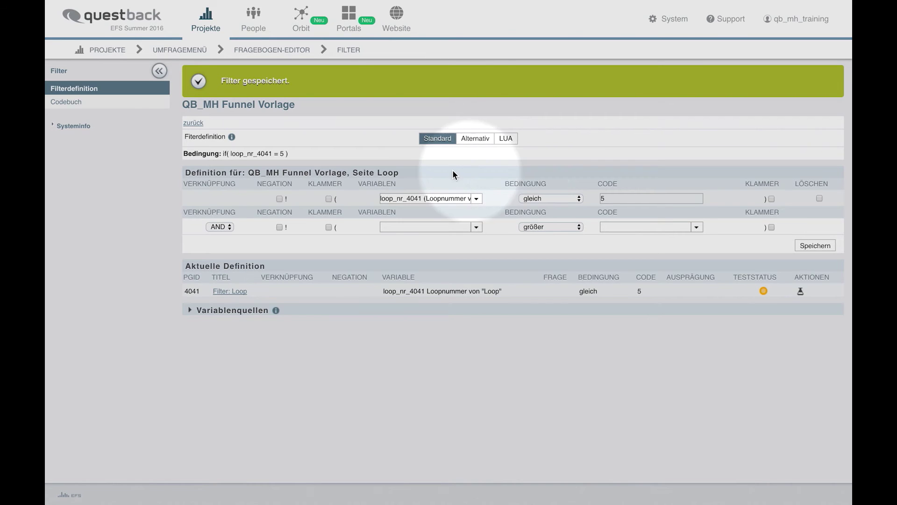
left_click(271, 50)
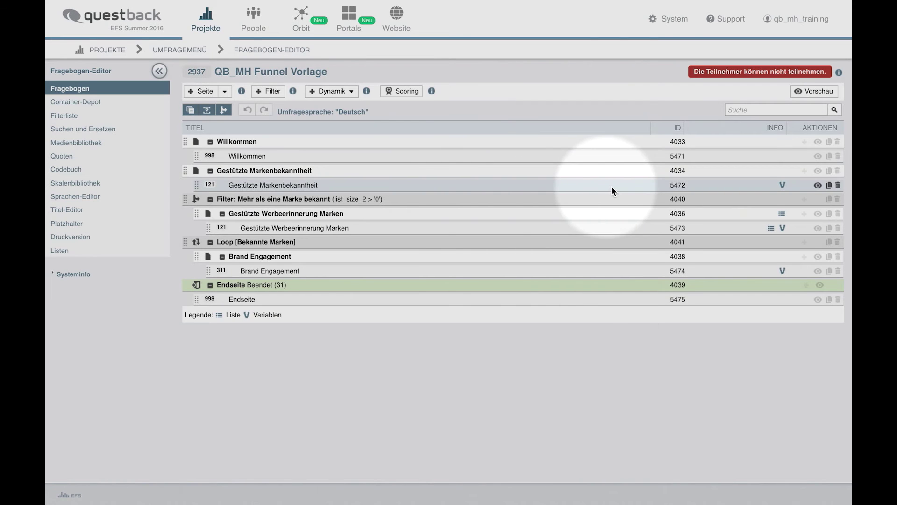
- Preview the survey from the Gestützte Markenbekanntheit page and submit Ford, Rover, Lambretta, Opel, Volvo, Mercedes-Benz and Peugeot as known brands
left_click(818, 172)
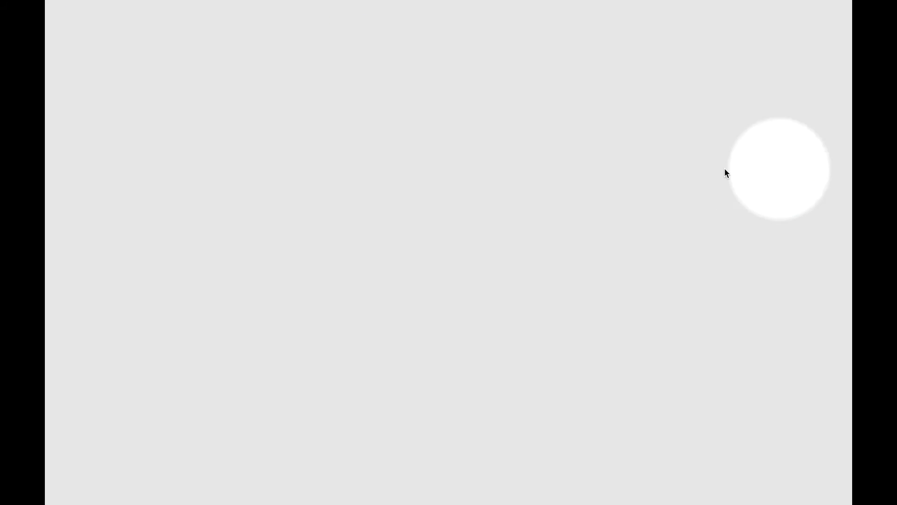
left_click(386, 161)
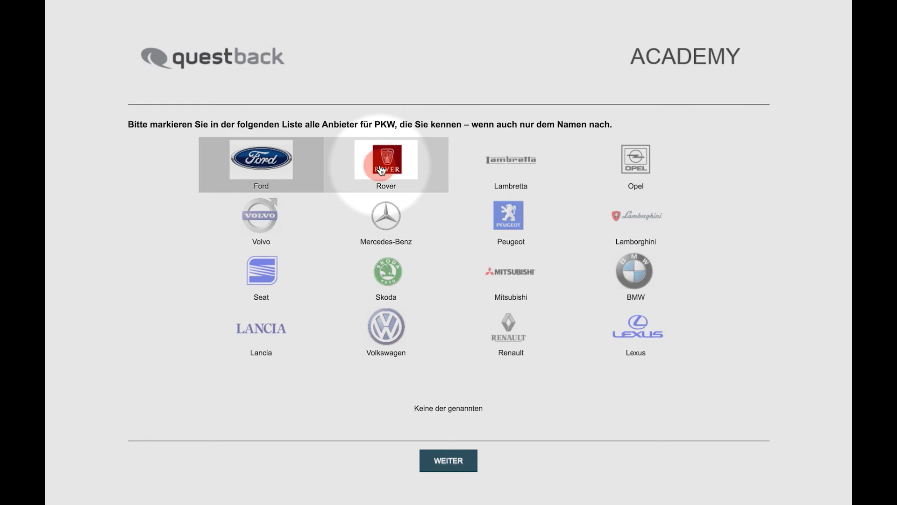
left_click(510, 162)
left_click(636, 161)
left_click(288, 214)
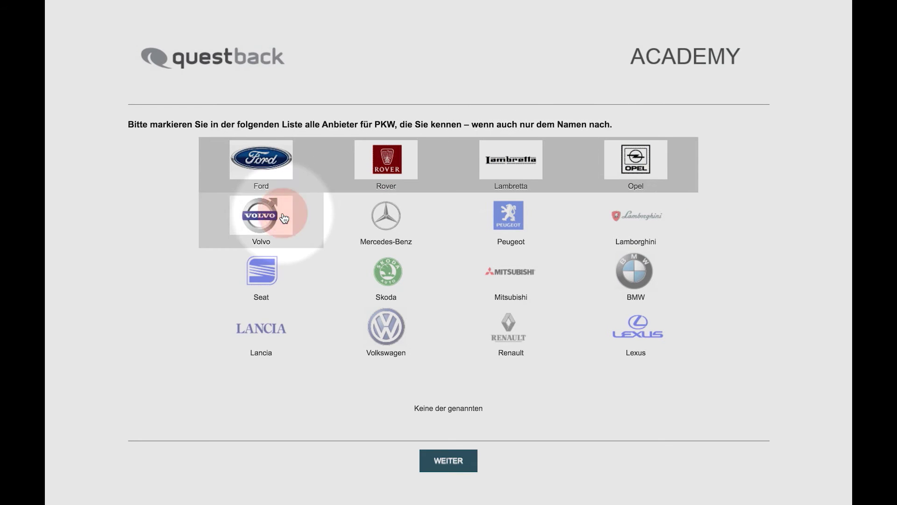
left_click(386, 215)
left_click(493, 214)
left_click(460, 283)
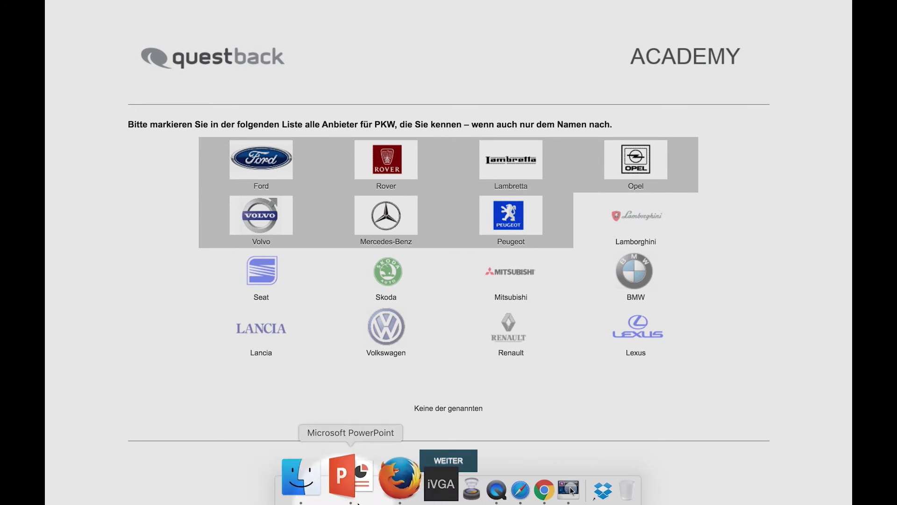
left_click(448, 461)
- Continue past the advertising recall question, go through the looped brand pages unrated until the end page, and return to the questionnaire editor
left_click(343, 229)
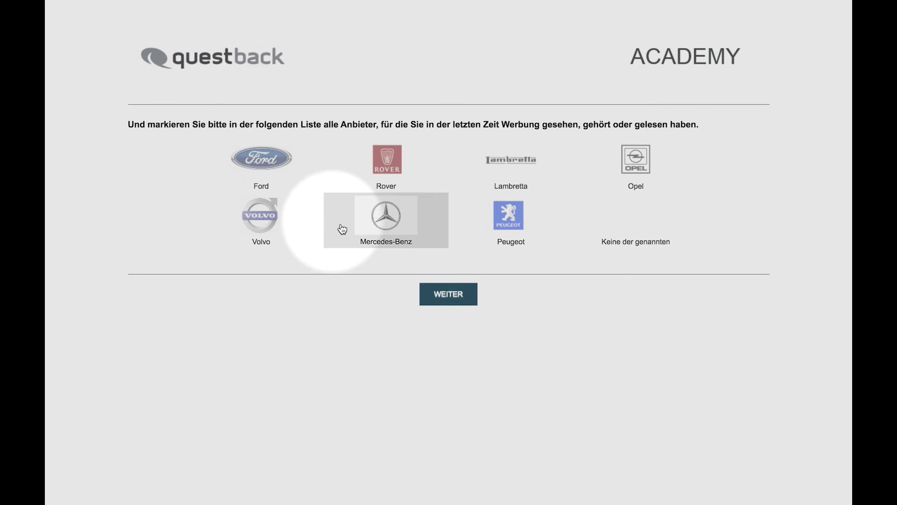
left_click(448, 294)
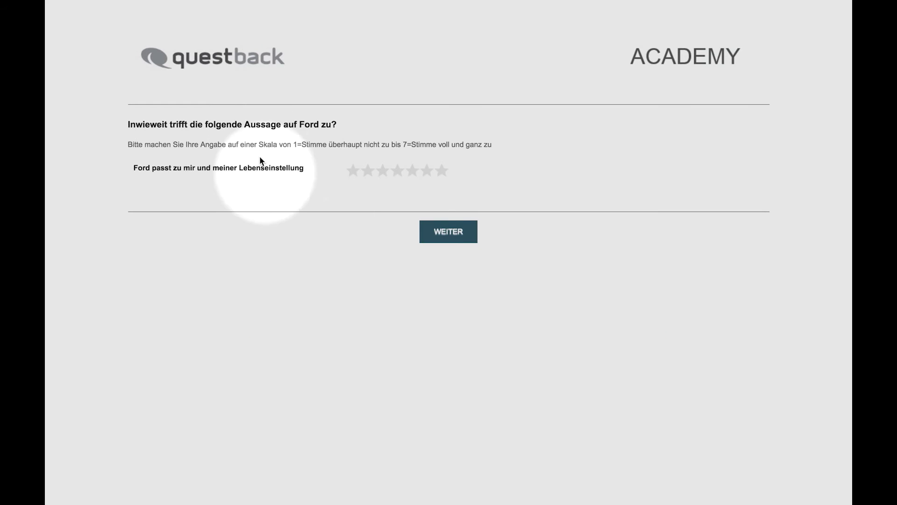
left_click(446, 236)
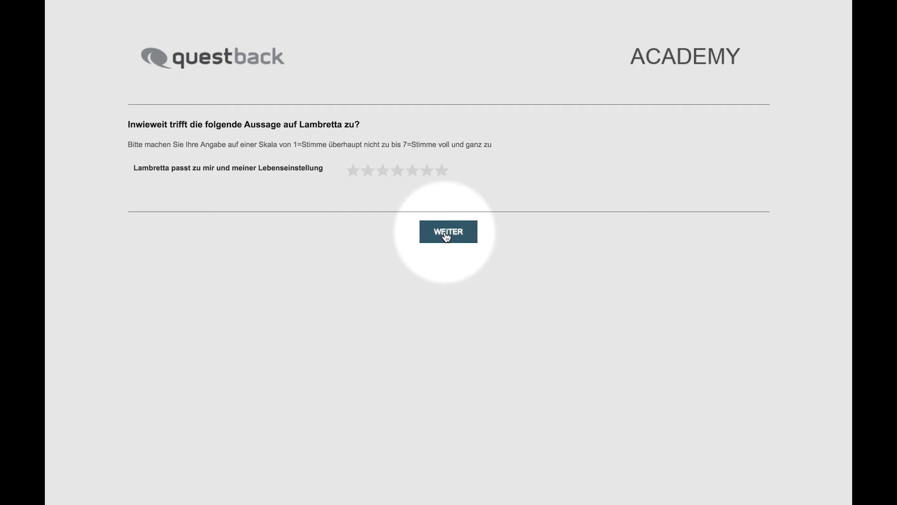
left_click(446, 236)
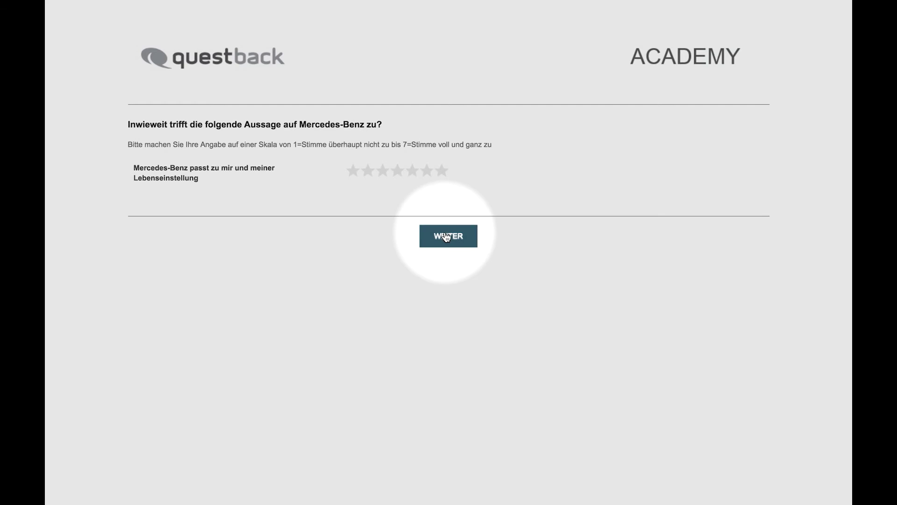
left_click(447, 237)
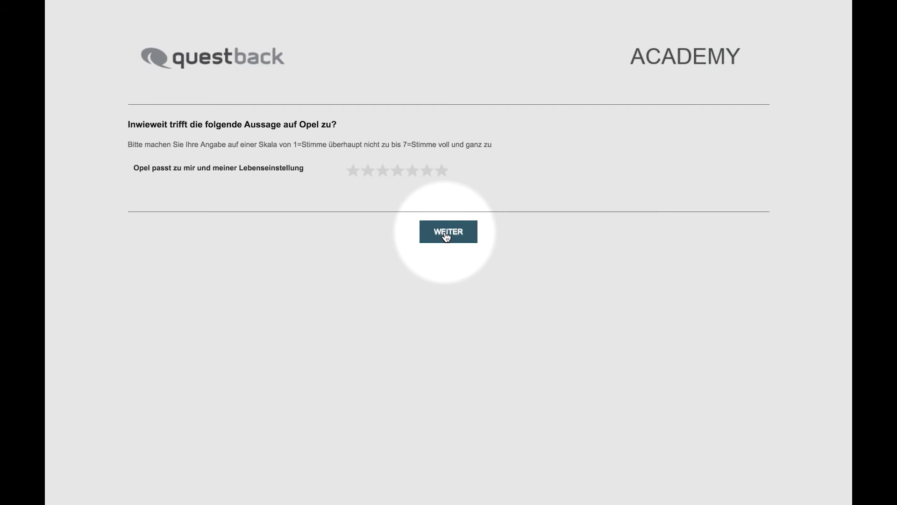
left_click(447, 237)
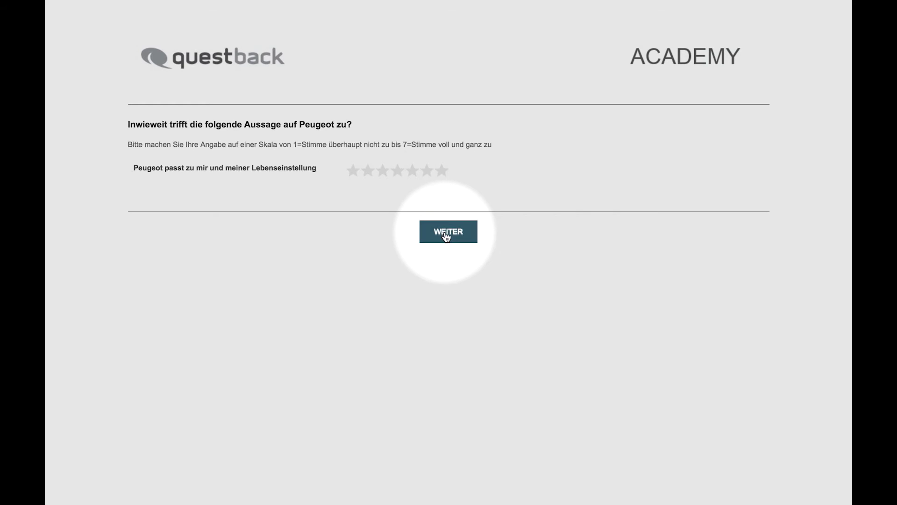
left_click(446, 237)
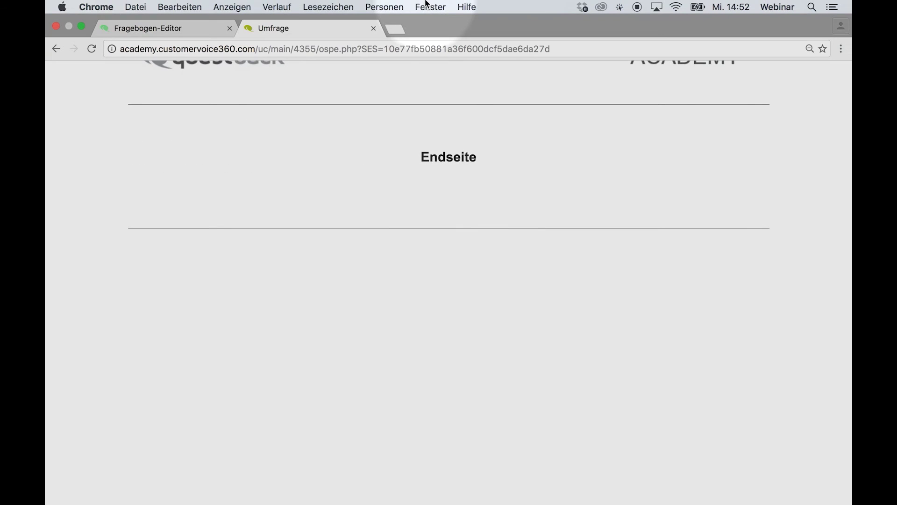
left_click(165, 33)
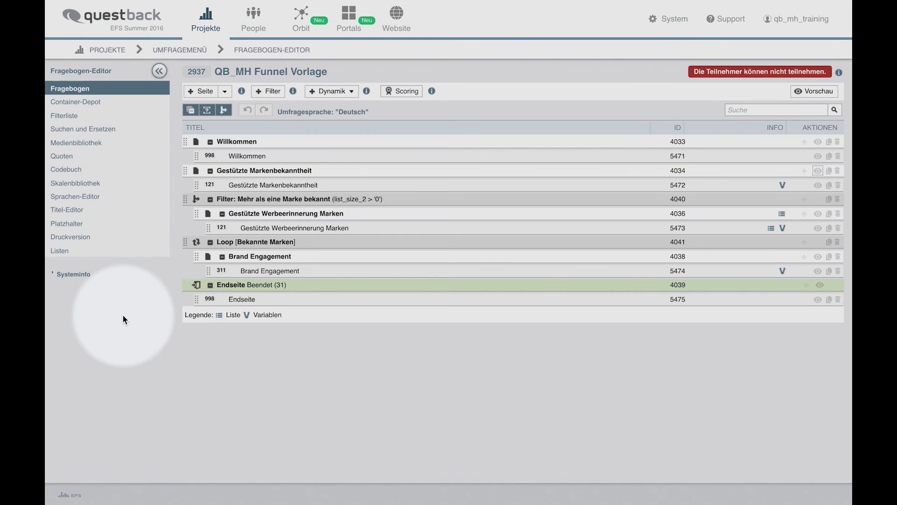
- In the Bekannte Marken list's inclusion conditions, set Ford, Lamborghini, Lambretta, Lancia and Mercedes-Benz to "wenn gewählt, immer in Zufallsauswahl"
left_click(72, 254)
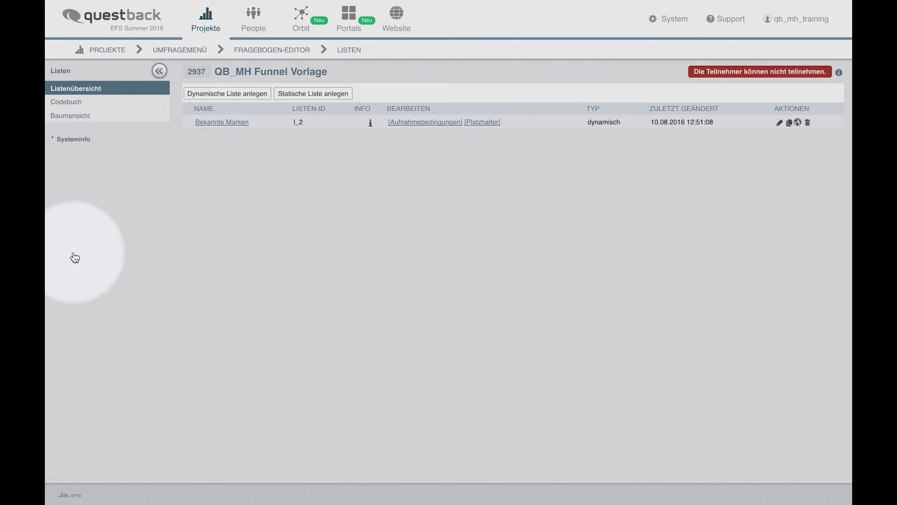
left_click(418, 127)
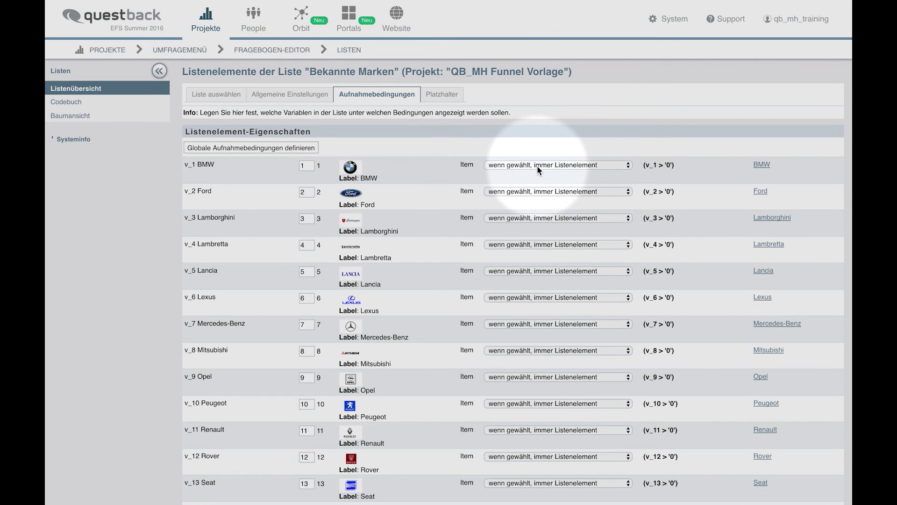
left_click(536, 190)
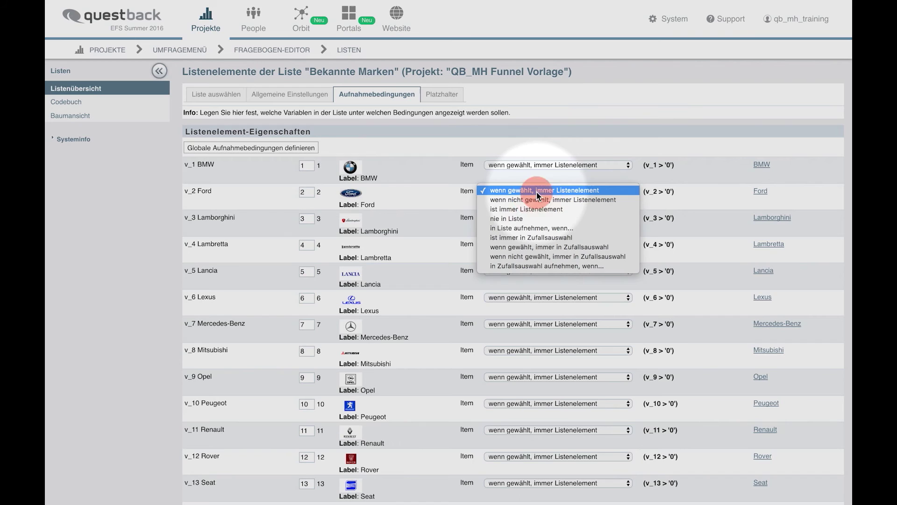
left_click(541, 248)
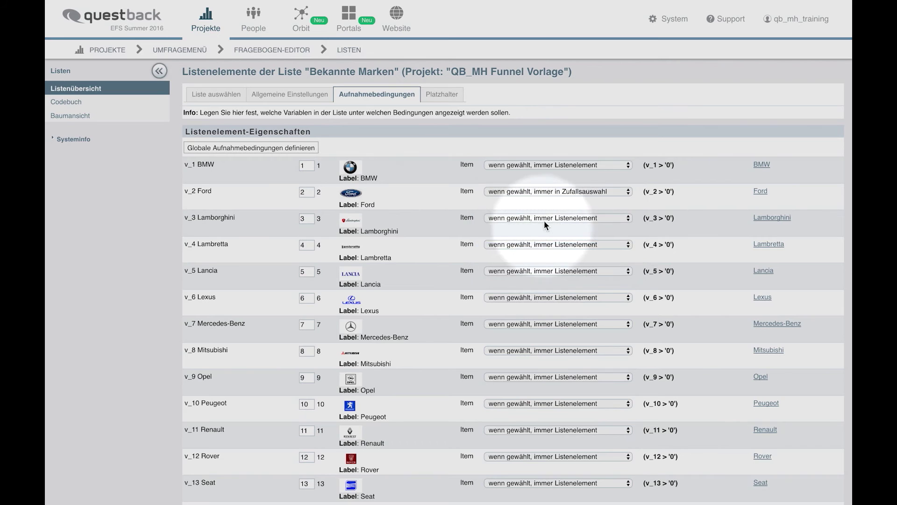
left_click(544, 219)
left_click(547, 274)
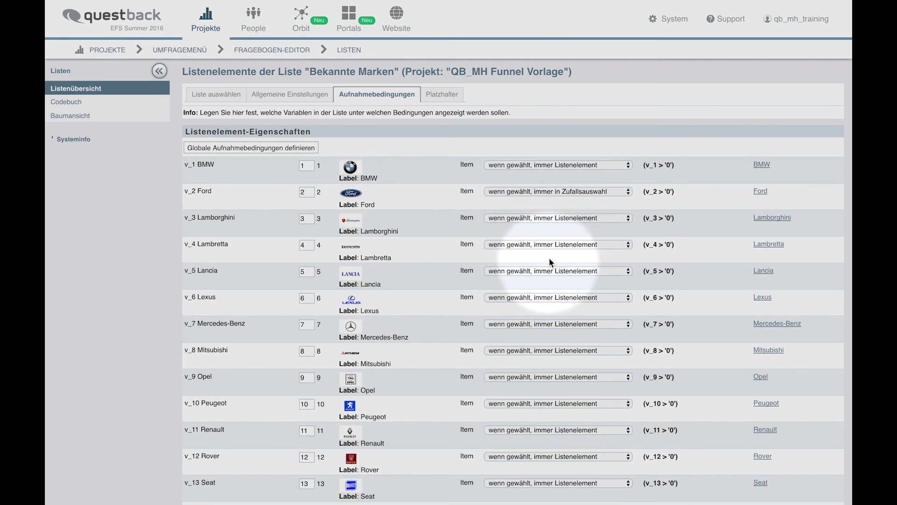
left_click(552, 244)
left_click(561, 299)
left_click(571, 273)
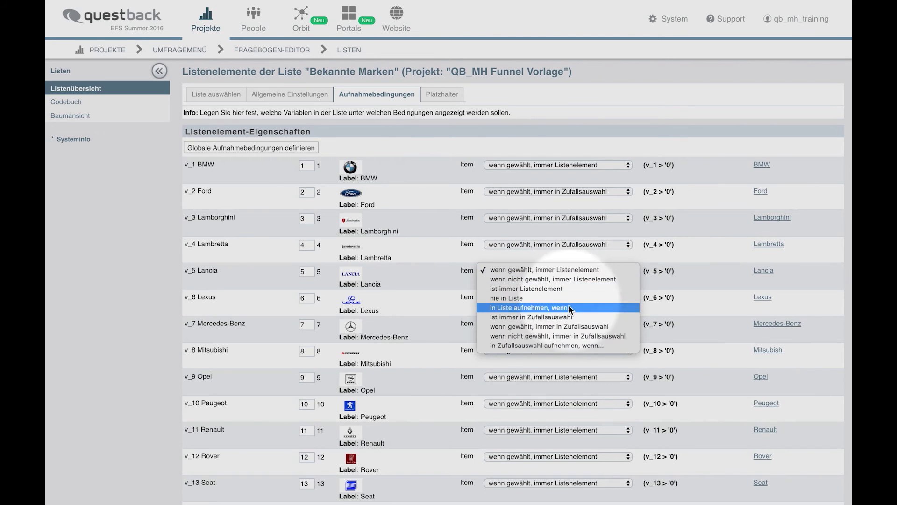
left_click(567, 323)
left_click(568, 323)
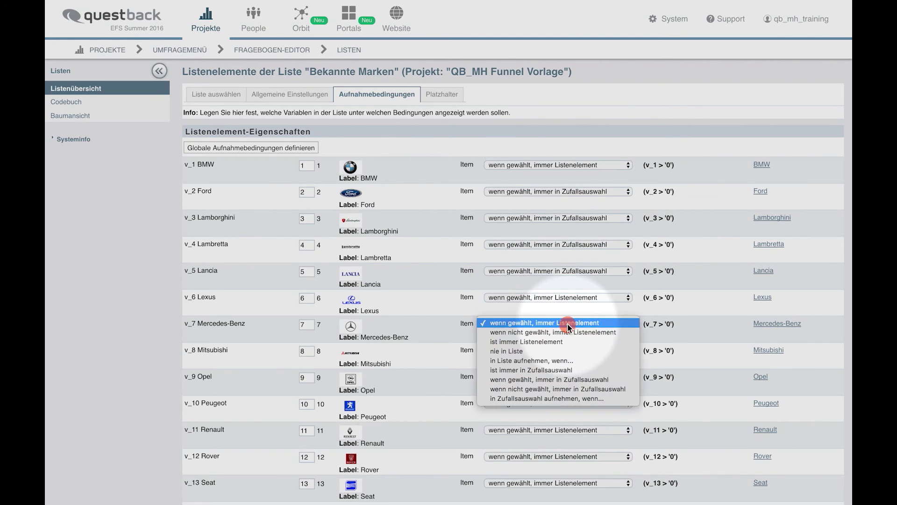
left_click(566, 379)
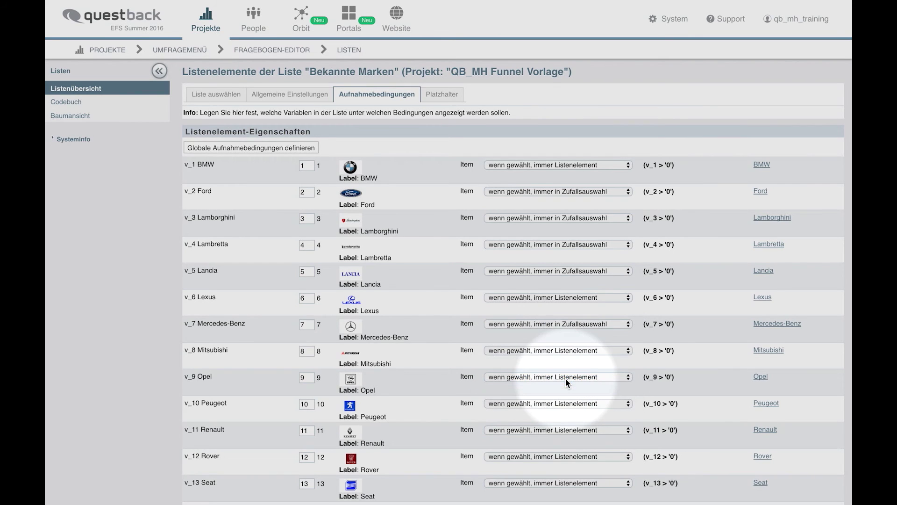
- Set the inclusion condition of Lexus, Mitsubishi, Opel and Peugeot to "wenn gewählt, immer in Zufallsauswahl"
left_click(565, 298)
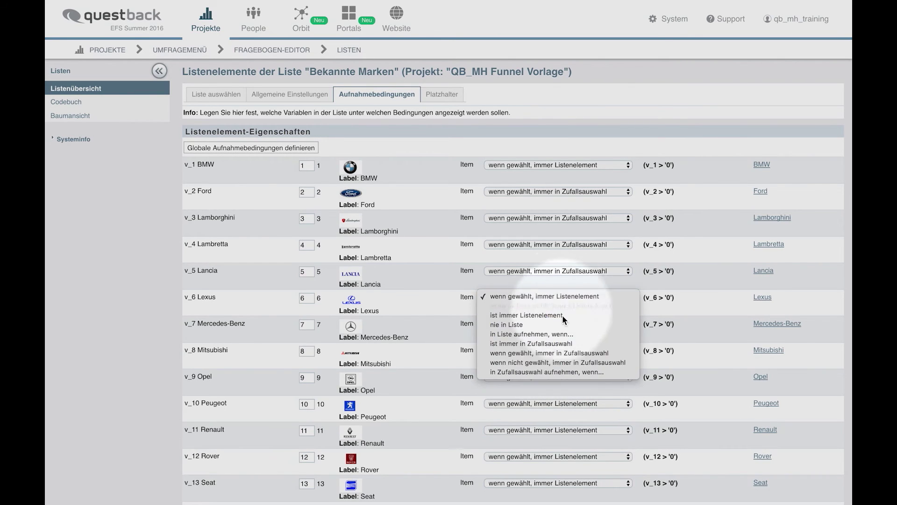
left_click(564, 352)
left_click(564, 352)
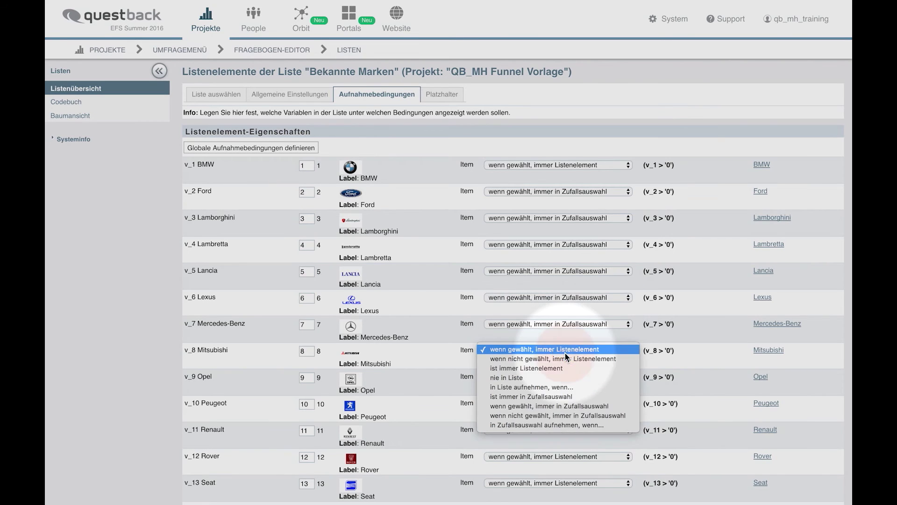
left_click(566, 405)
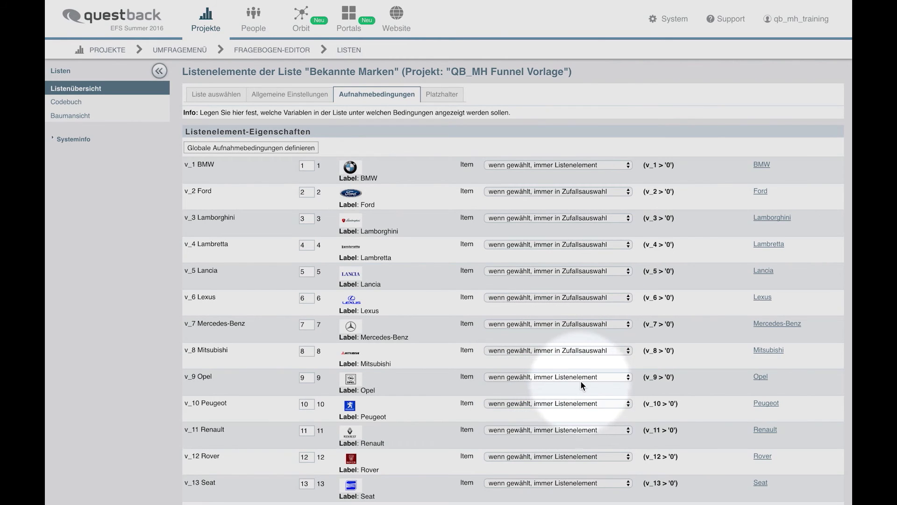
left_click(582, 378)
left_click(577, 376)
scroll(576, 315, "down", 1)
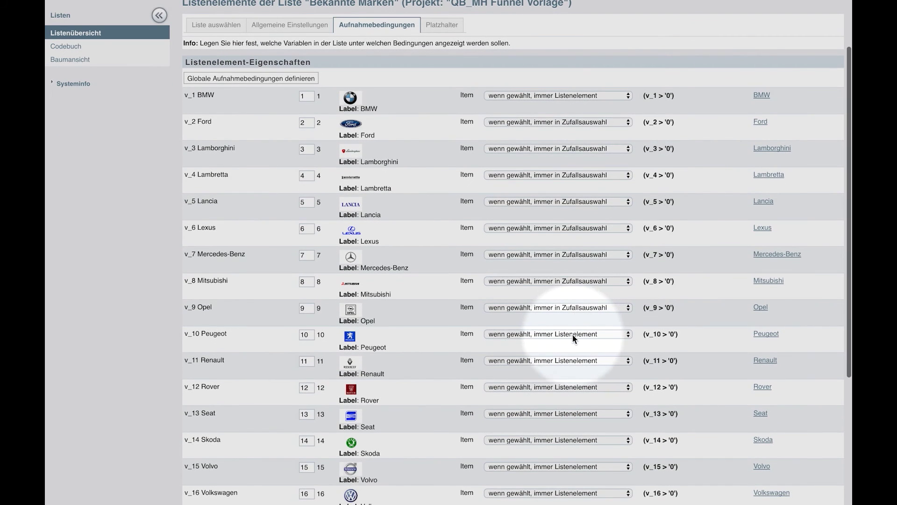
left_click(572, 334)
left_click(568, 387)
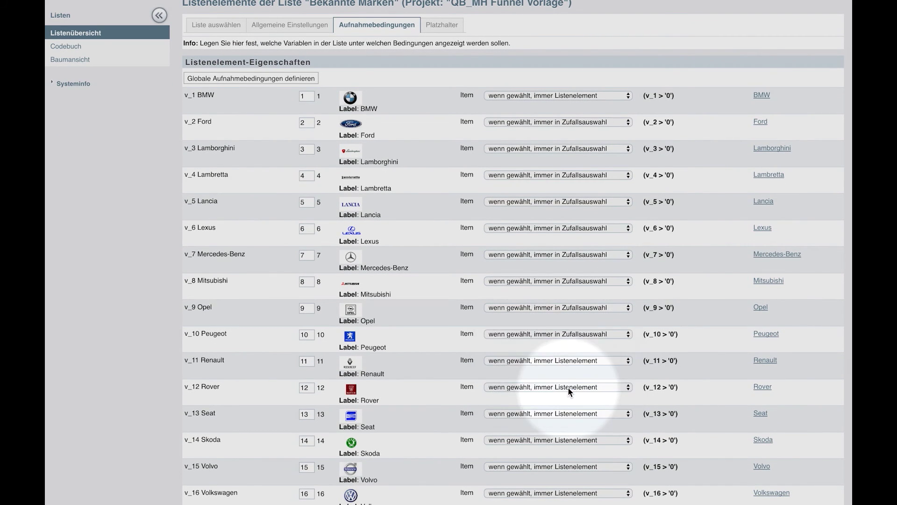
- Set Renault, Rover, Seat, Skoda, Volvo and Volkswagen to "wenn gewählt, immer in Zufallsauswahl", save the inclusion conditions, and return to the questionnaire editor
left_click(587, 356)
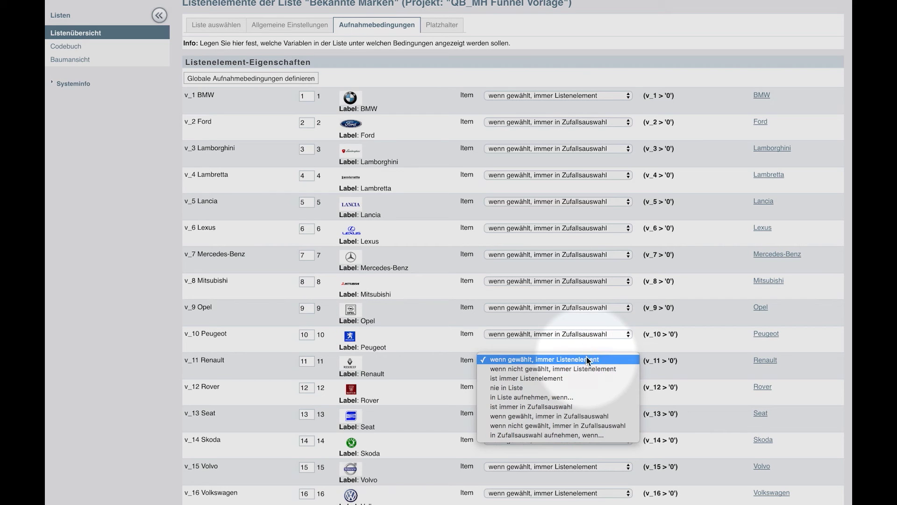
left_click(584, 417)
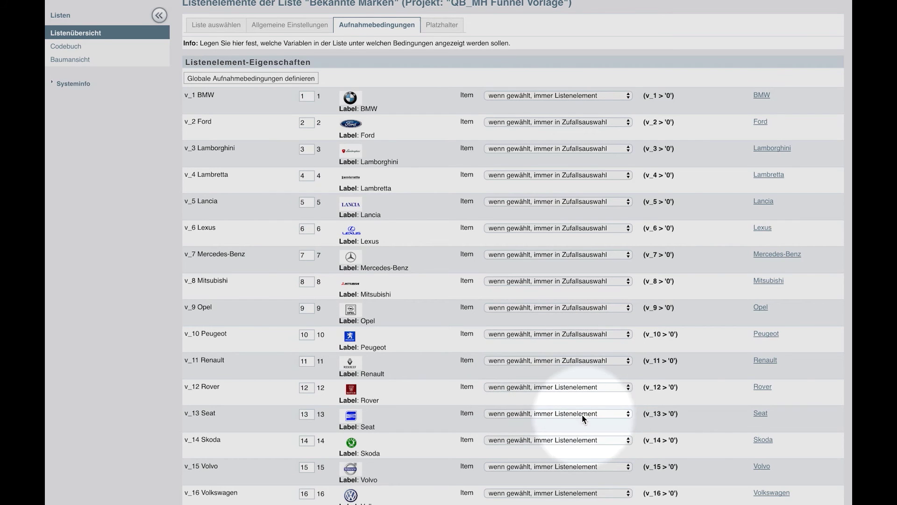
left_click(570, 388)
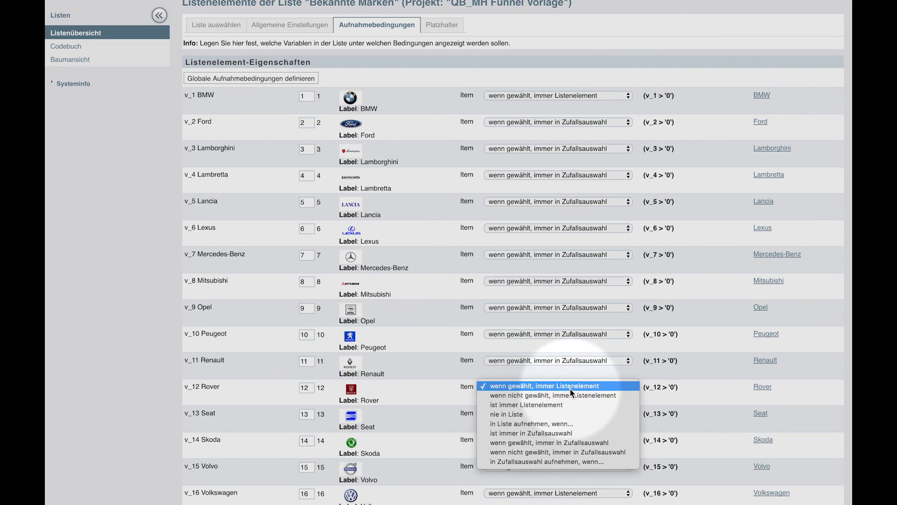
left_click(570, 443)
left_click(576, 413)
left_click(573, 468)
left_click(579, 440)
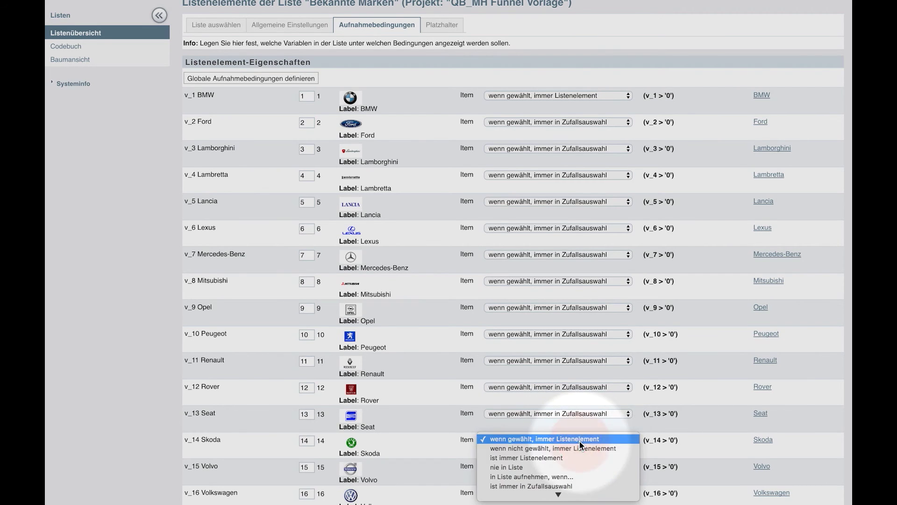
scroll(578, 448, "down", 2)
left_click(574, 473)
scroll(448, 429, "down", 5)
left_click(568, 317)
left_click(573, 369)
left_click(577, 345)
left_click(582, 397)
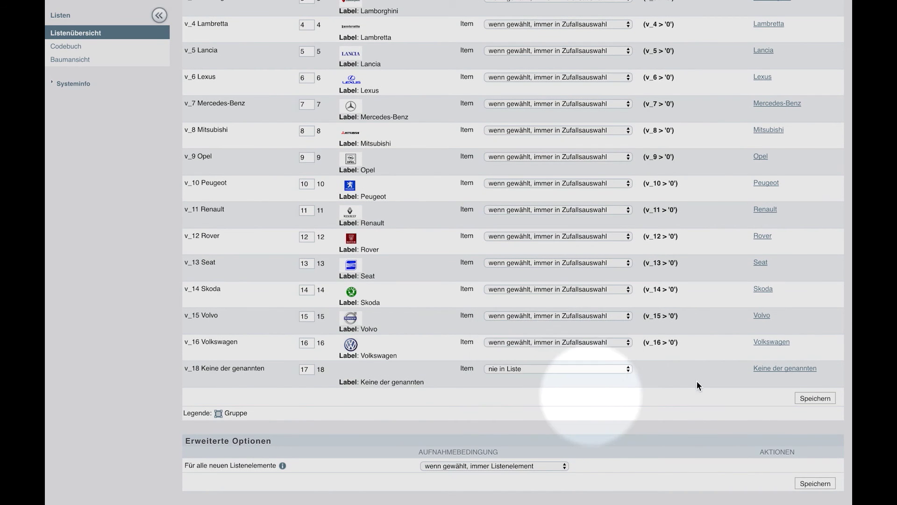
left_click(815, 398)
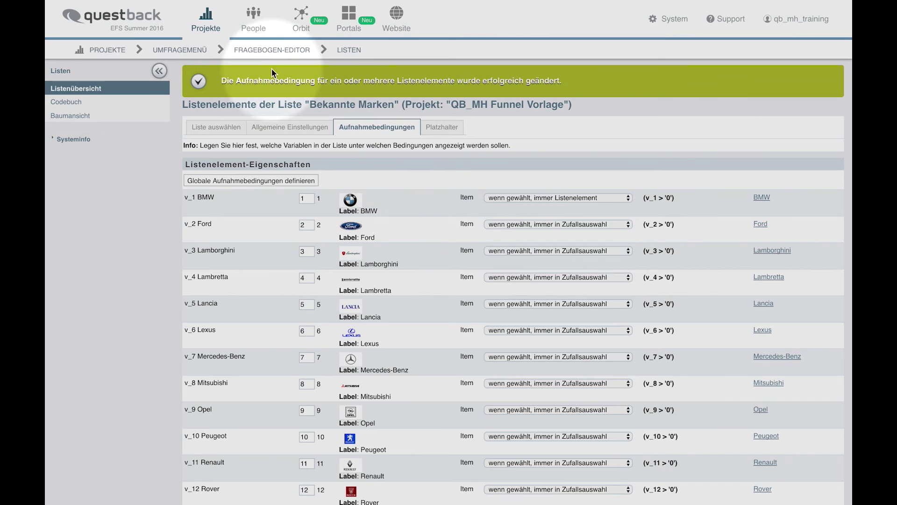
left_click(253, 49)
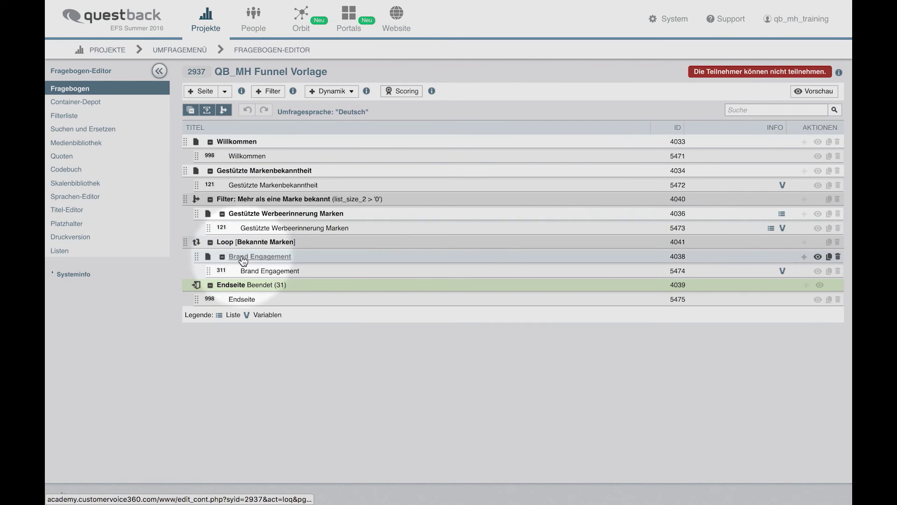
- Set the Bekannte Marken loop's special option to select 5 elements at random from the list
left_click(232, 244)
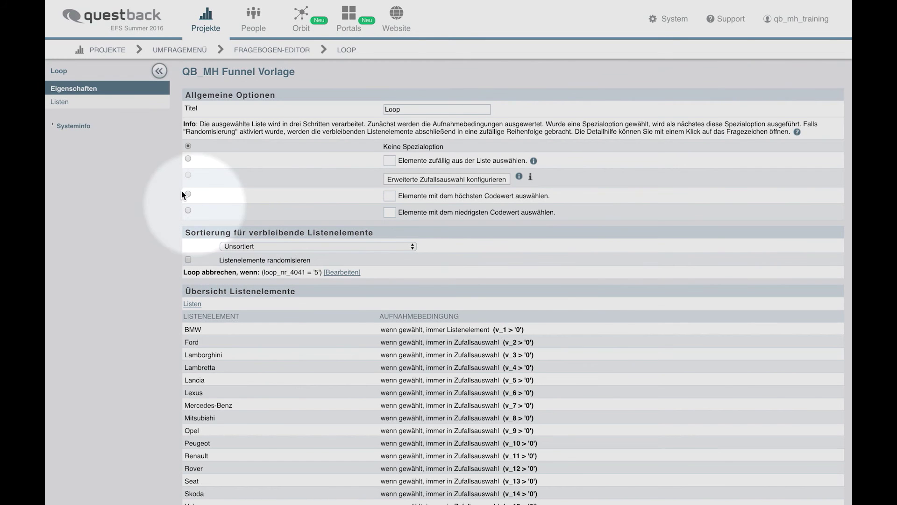
left_click(188, 159)
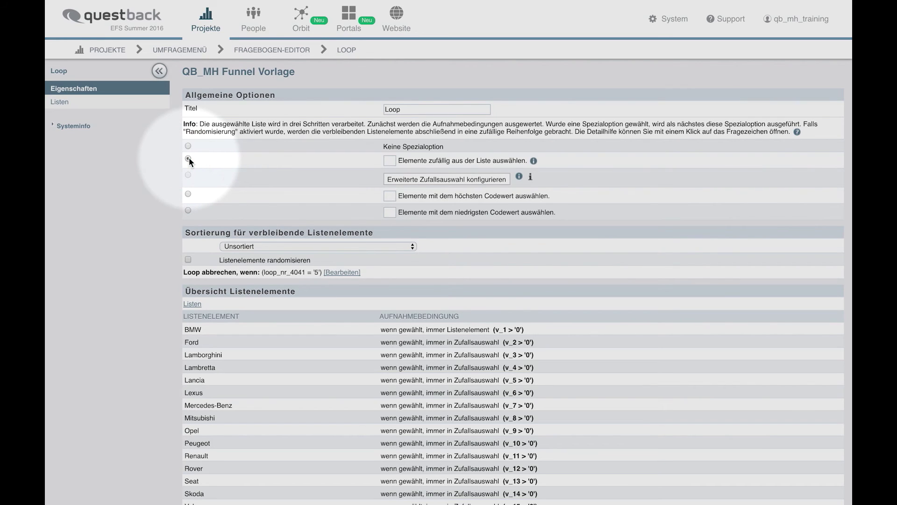
left_click(390, 162)
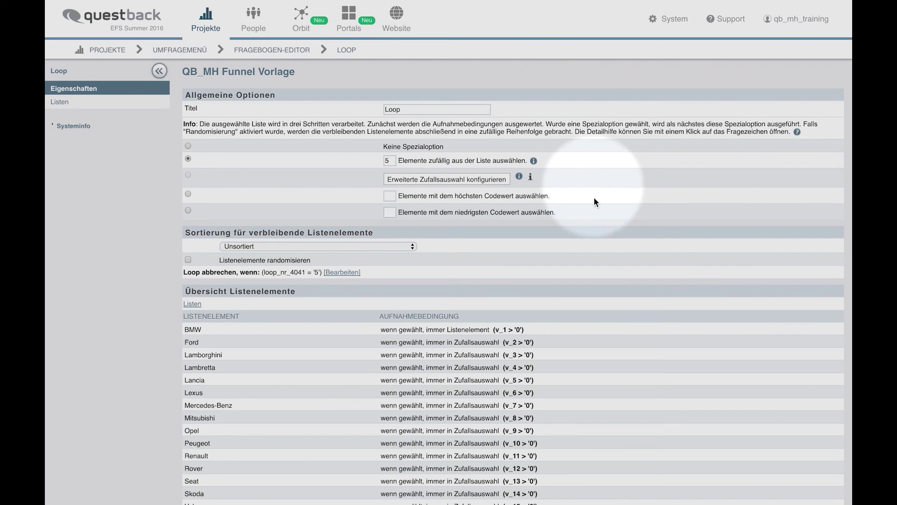
- Save the loop's properties and open its extended random selection configuration
scroll(665, 200, "down", 5)
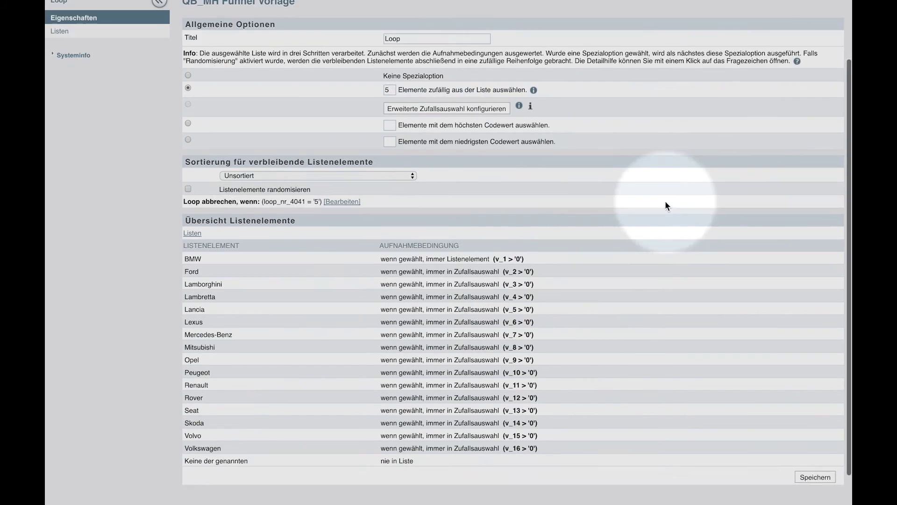
left_click(812, 447)
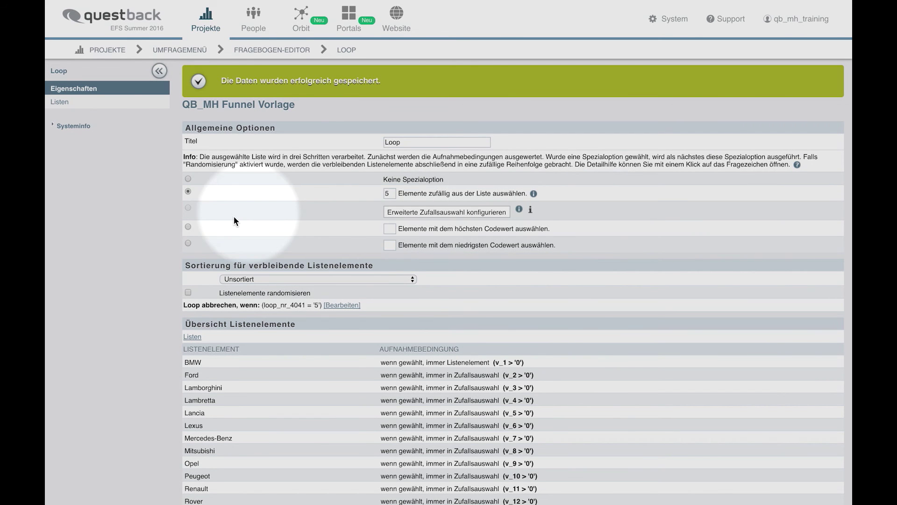
left_click(189, 209)
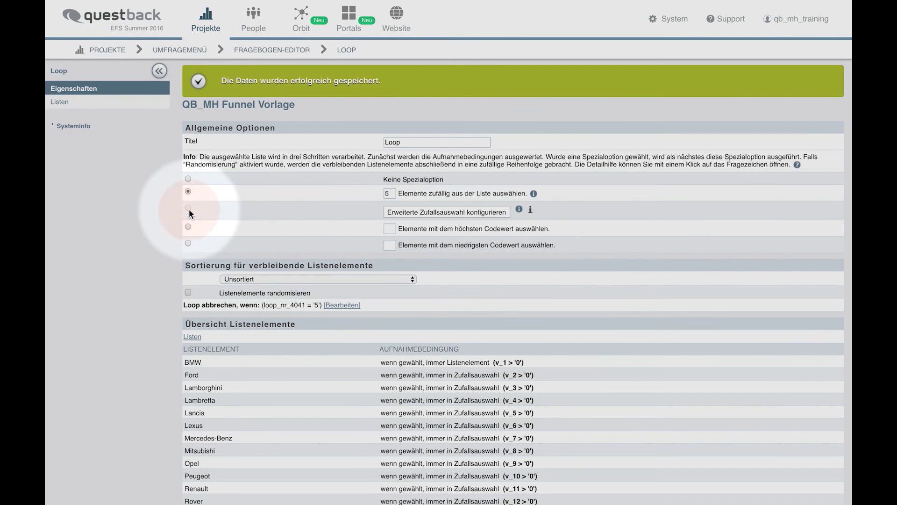
left_click(424, 213)
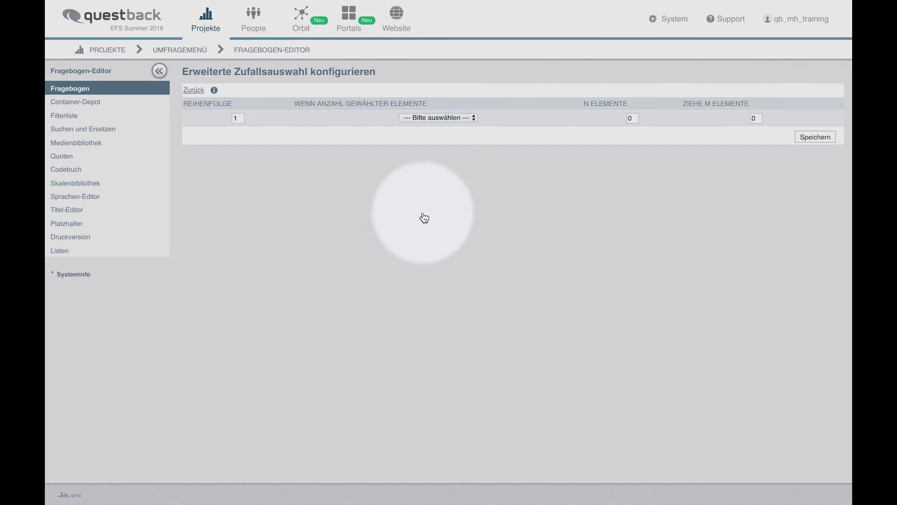
- Add and save a random selection rule that draws 4 elements when the number of selected elements is "gleich" 4
left_click(440, 119)
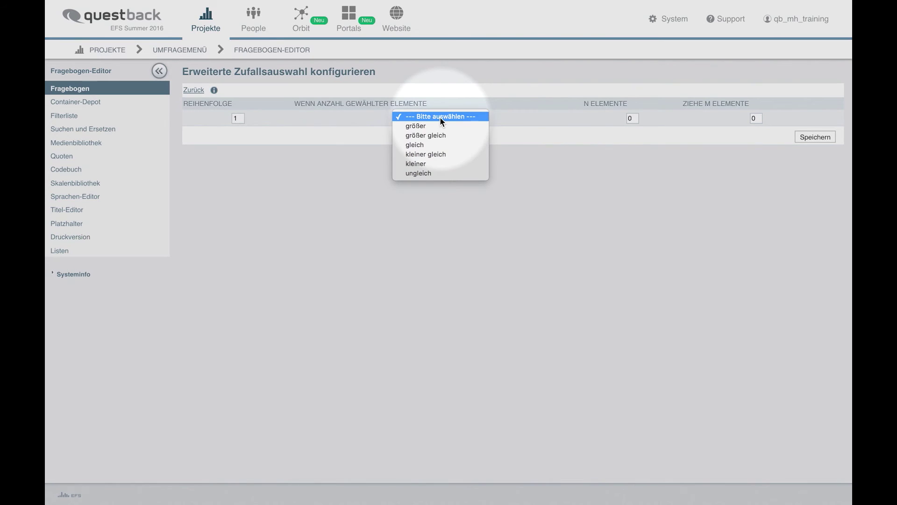
left_click(440, 145)
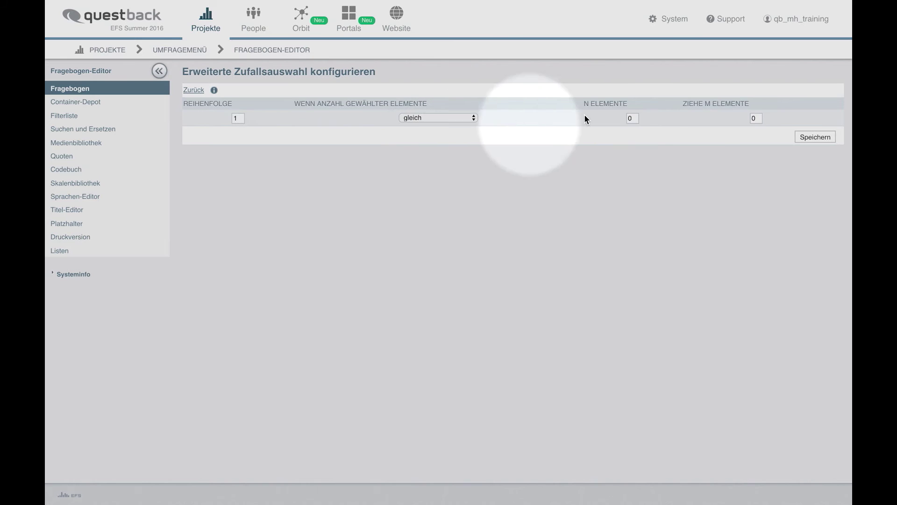
left_click(633, 118)
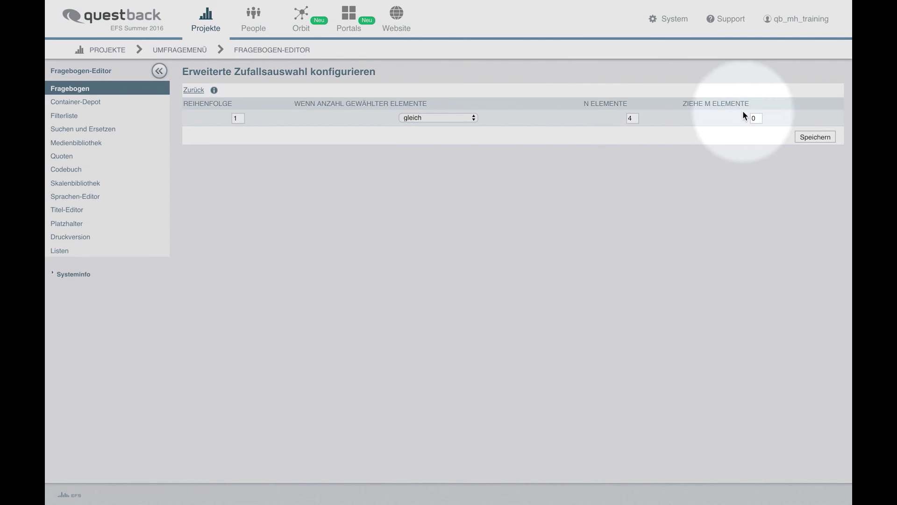
left_click(757, 117)
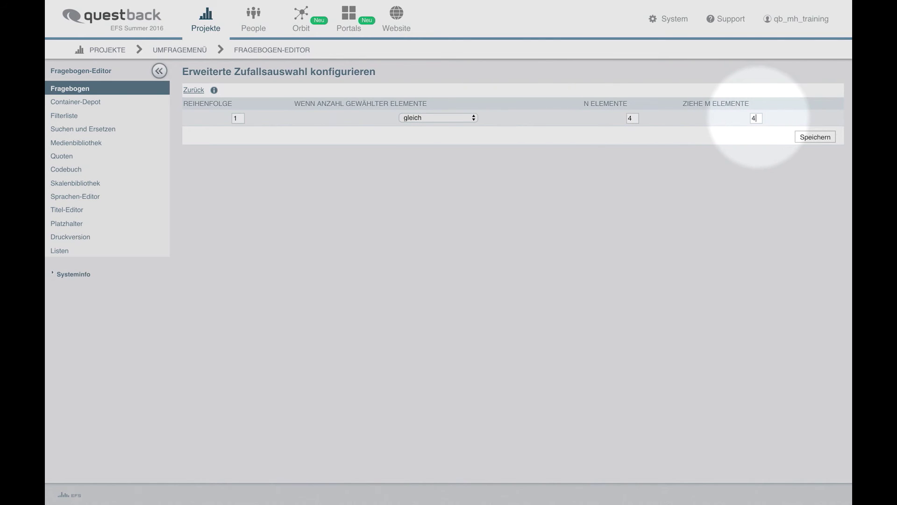
left_click(814, 137)
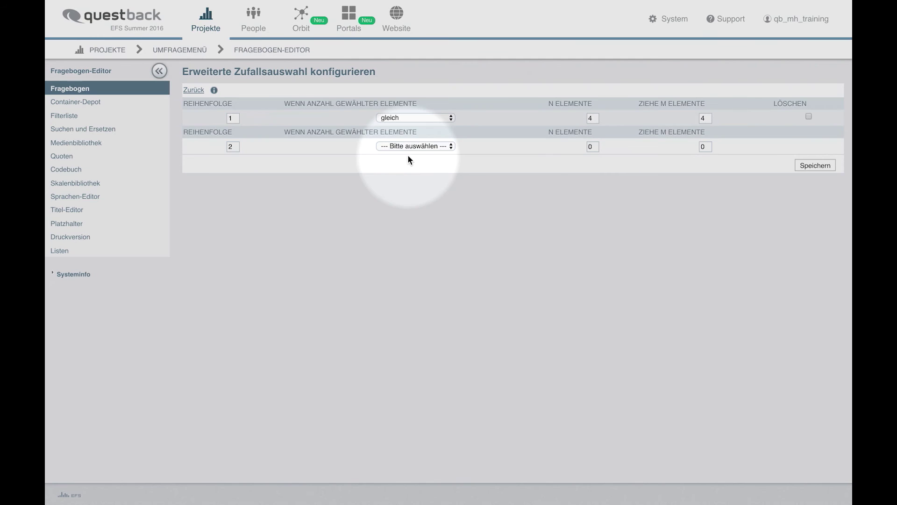
- Add and save a second random selection rule that draws 4 elements when the number of selected elements is "gleich" 5
left_click(409, 147)
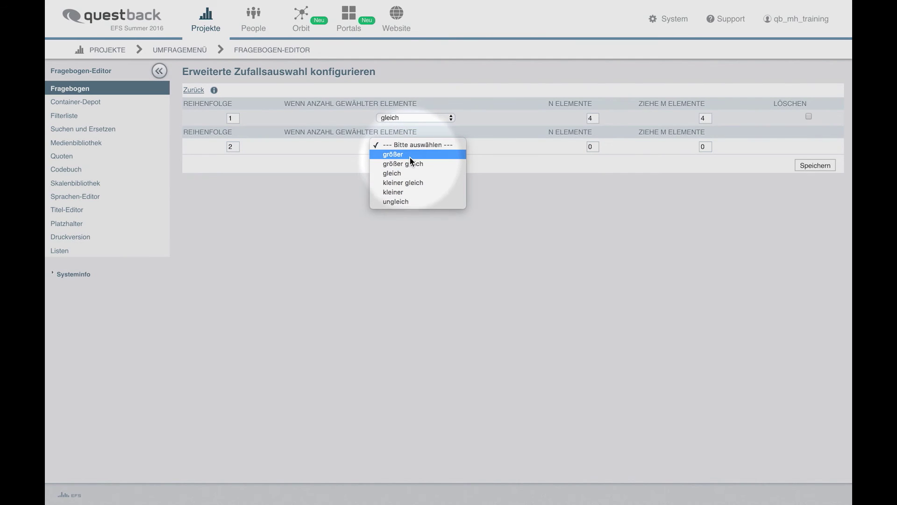
left_click(408, 173)
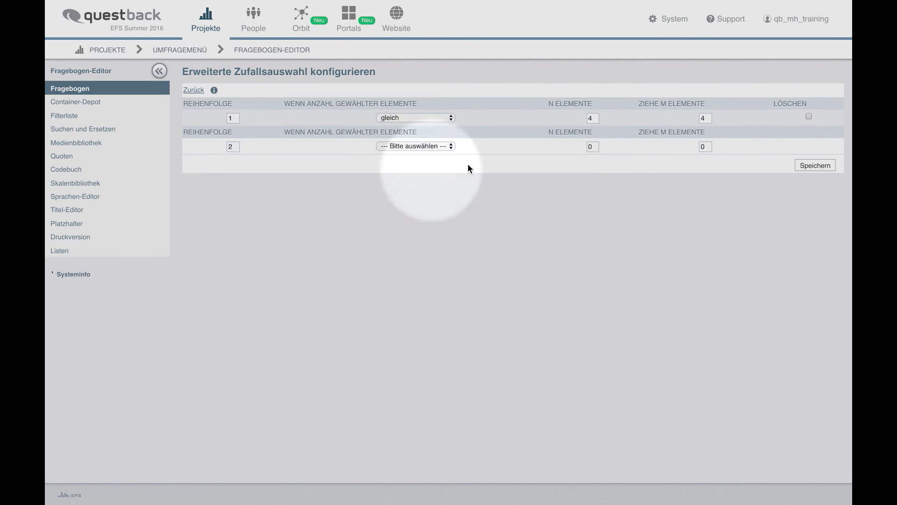
left_click(594, 149)
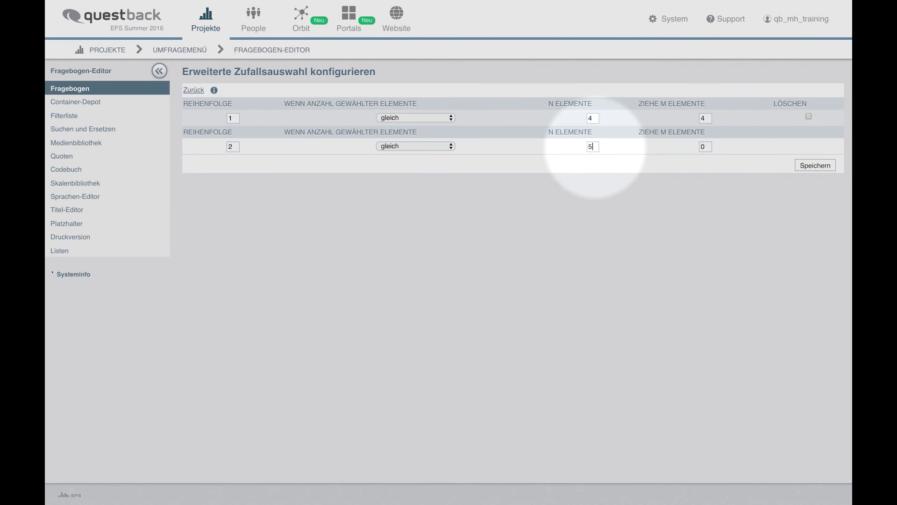
type("5")
left_click(709, 148)
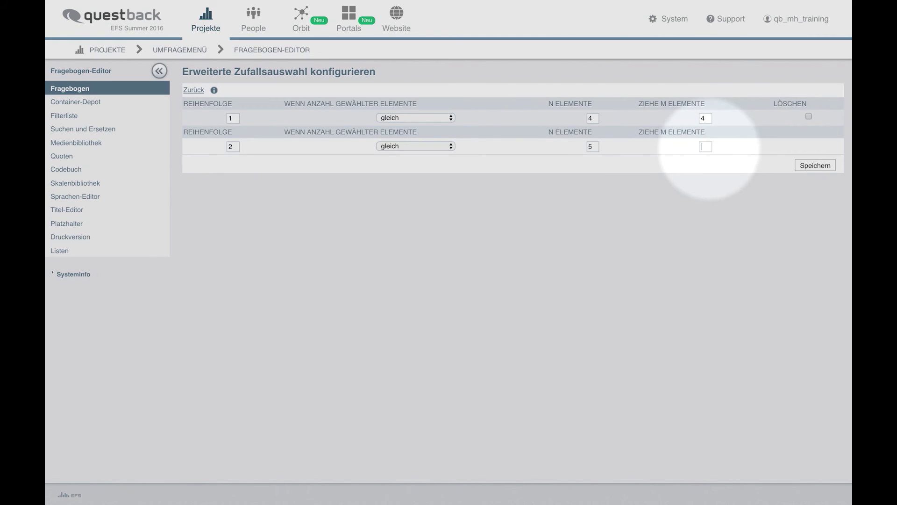
left_click(765, 144)
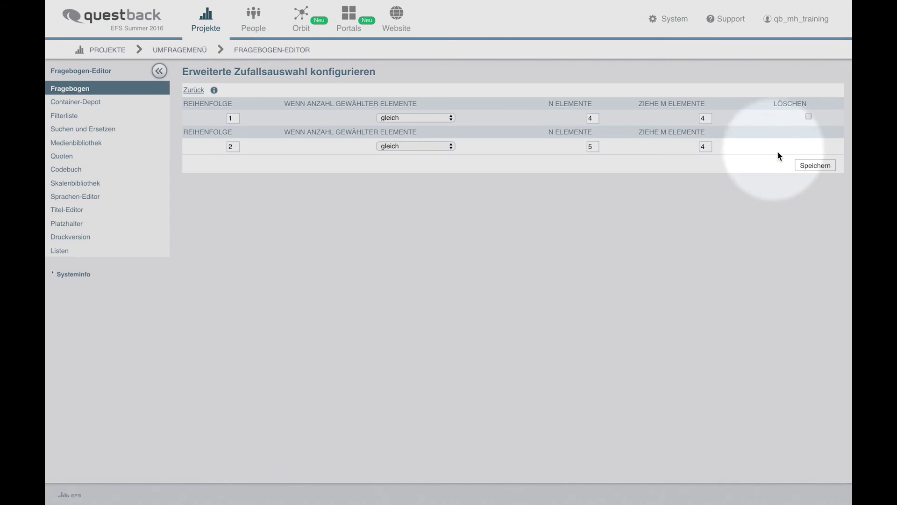
left_click(810, 165)
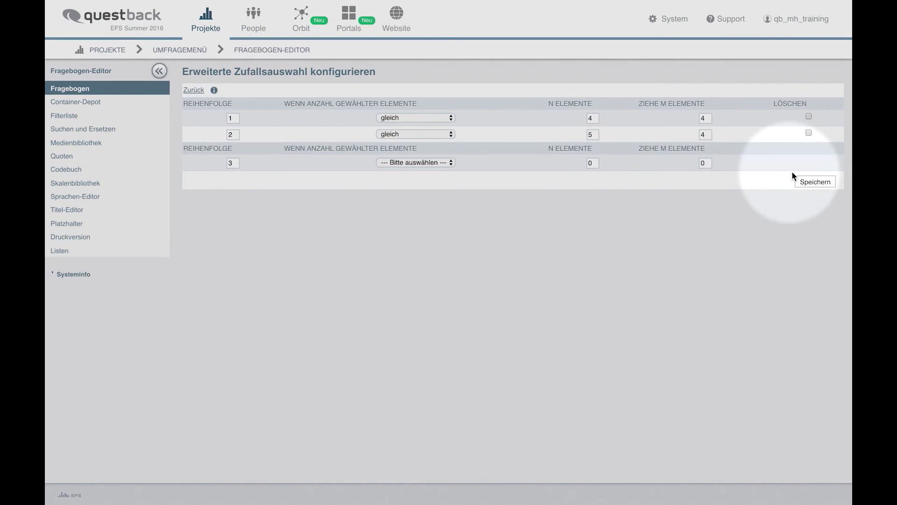
left_click(803, 186)
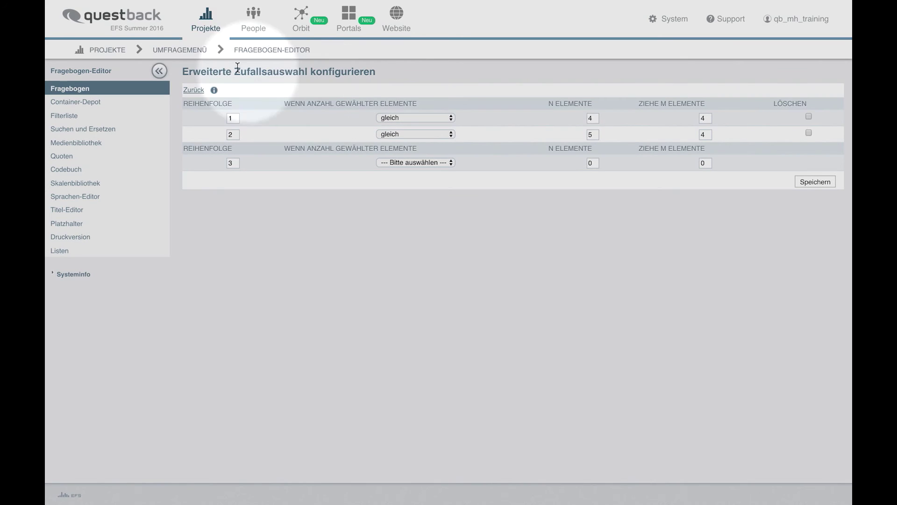
- Return to the survey menu of QB_MH Funnel Vorlage, launch the survey and continue past its welcome page
left_click(193, 52)
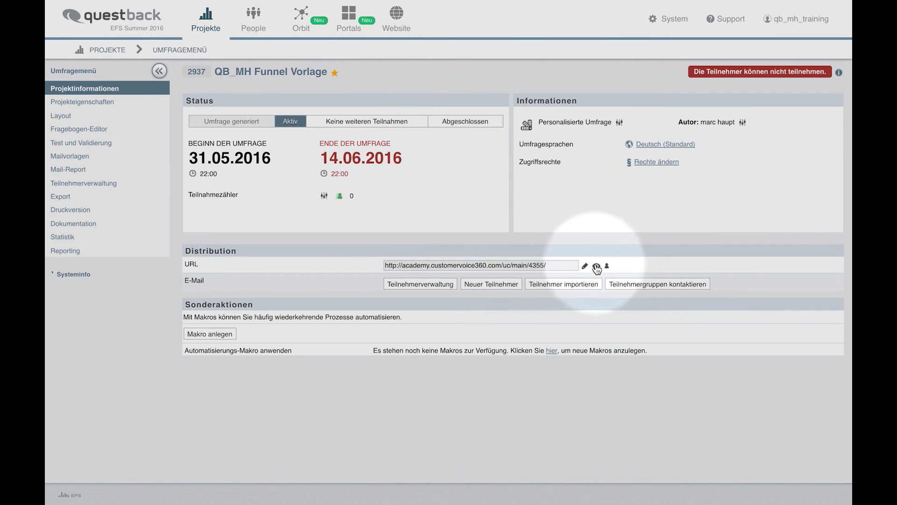
left_click(596, 267)
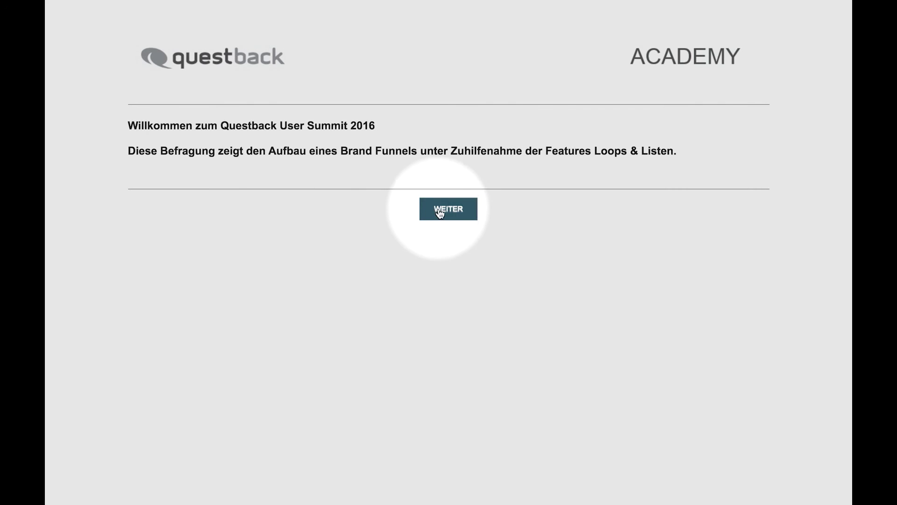
left_click(439, 212)
- Mark all sixteen brands from BMW to Volkswagen as known and continue past the advertising recall question without an answer
left_click(257, 161)
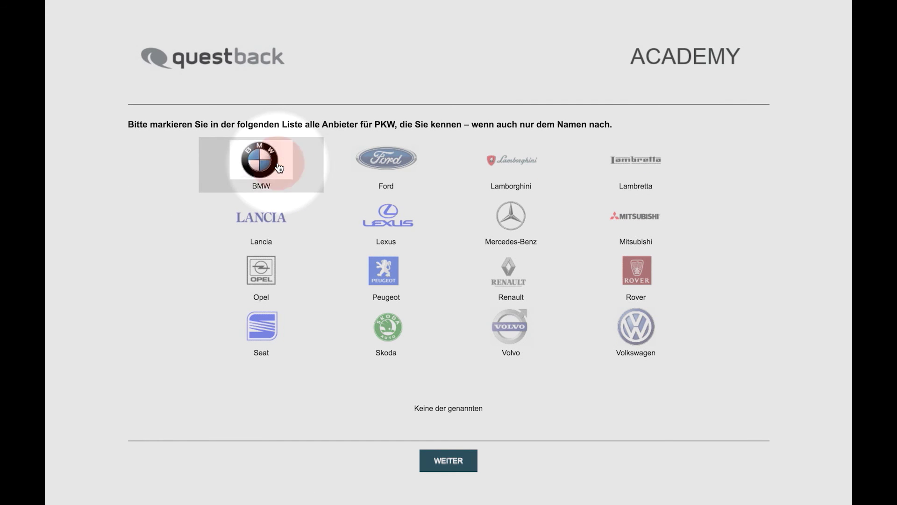
left_click(380, 172)
left_click(511, 175)
left_click(626, 174)
left_click(632, 217)
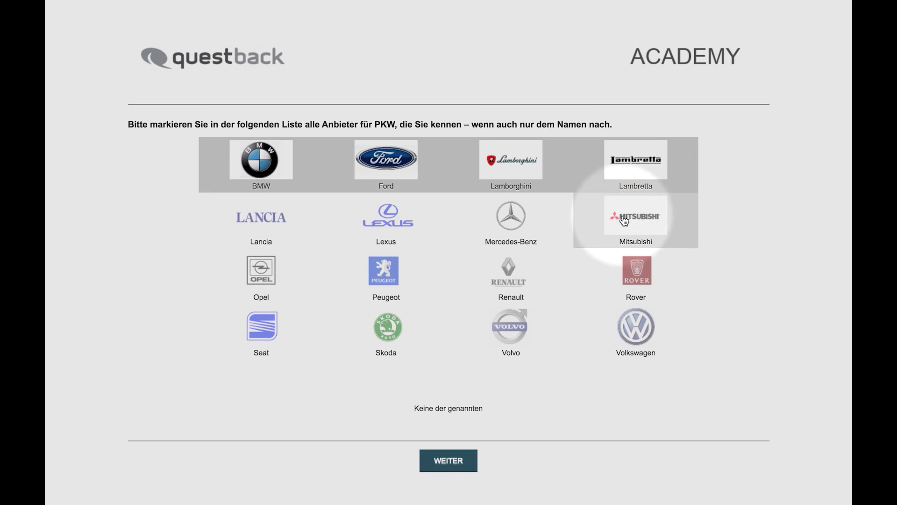
left_click(513, 222)
left_click(388, 220)
left_click(256, 224)
left_click(262, 271)
left_click(381, 267)
left_click(510, 271)
left_click(605, 283)
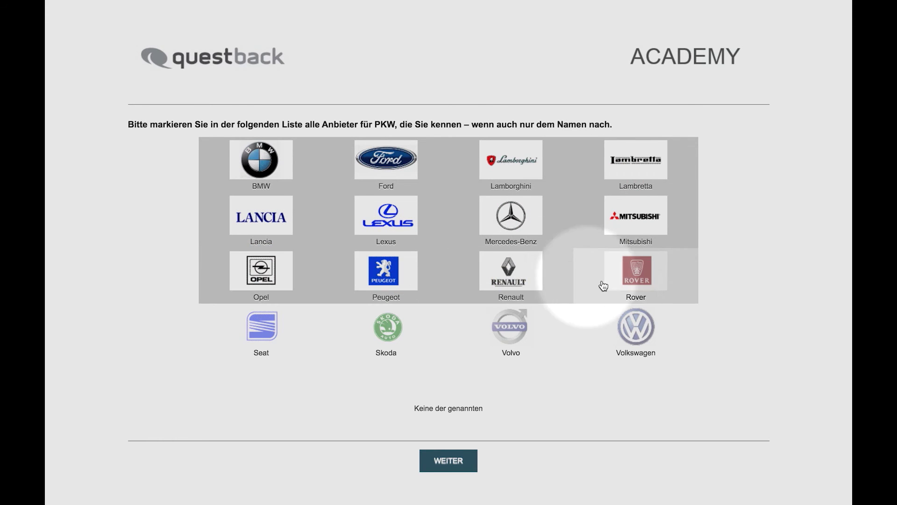
left_click(601, 322)
left_click(510, 327)
left_click(400, 335)
left_click(260, 334)
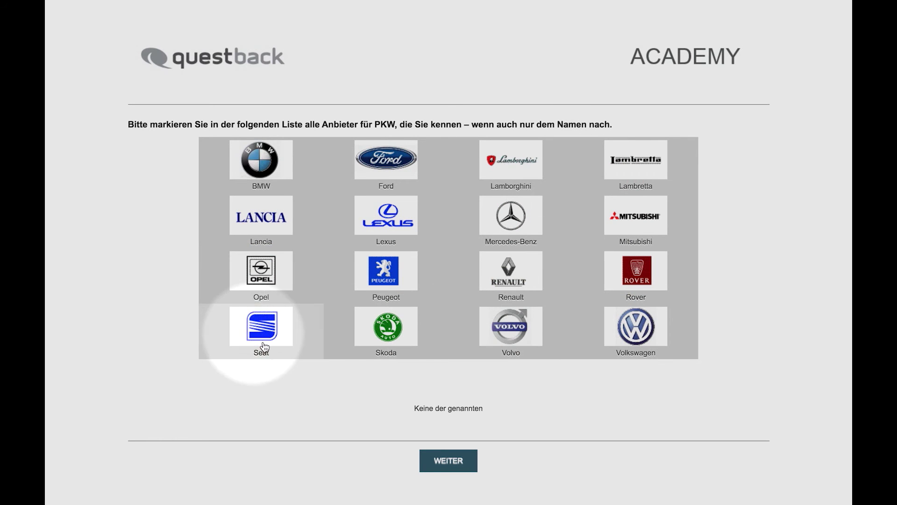
left_click(447, 460)
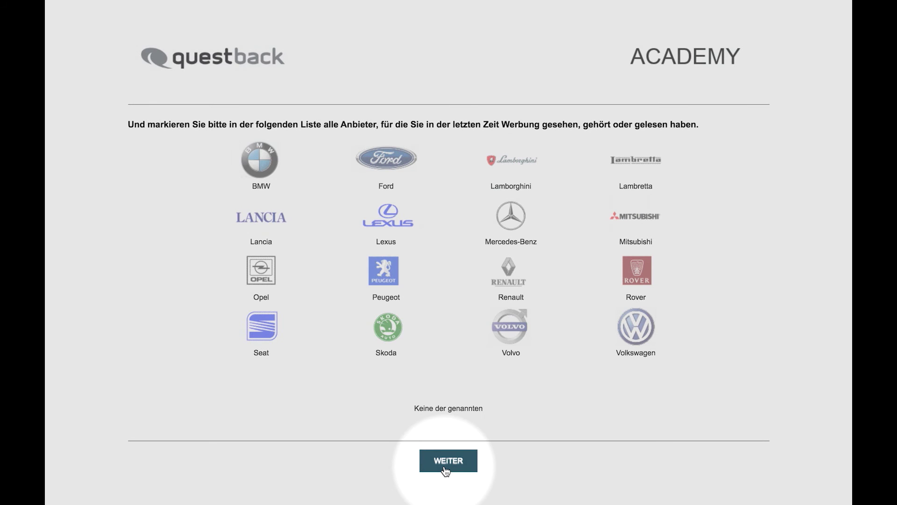
left_click(453, 460)
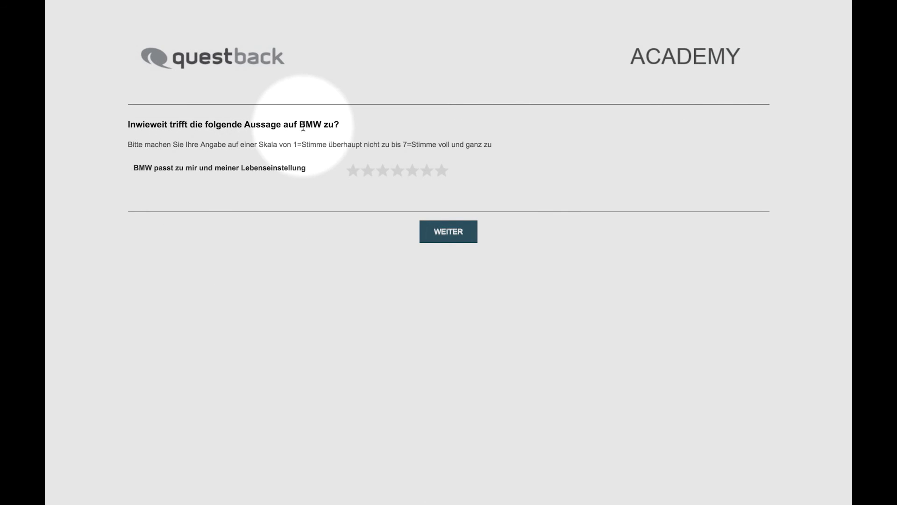
- Step through the engagement loop, rating BMW 5, Ford 3, Lamborghini 5 and Lancia 4 stars
left_click(413, 171)
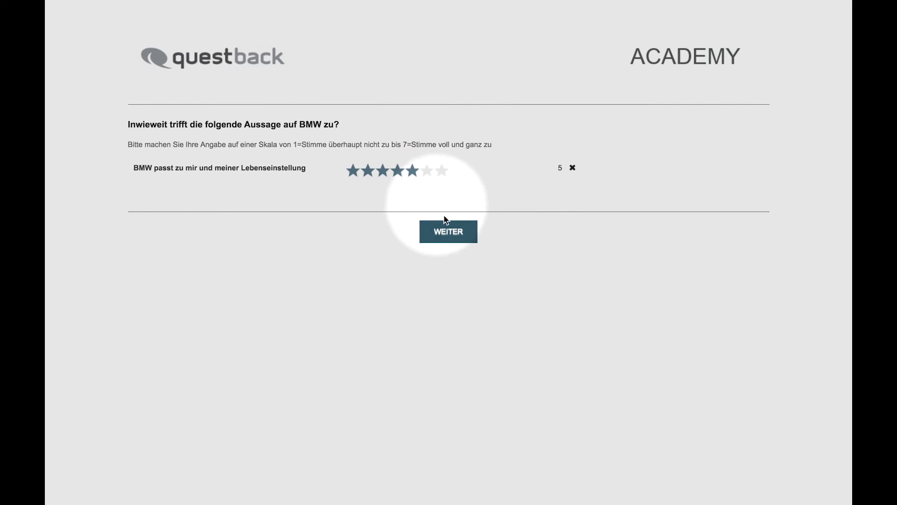
left_click(450, 229)
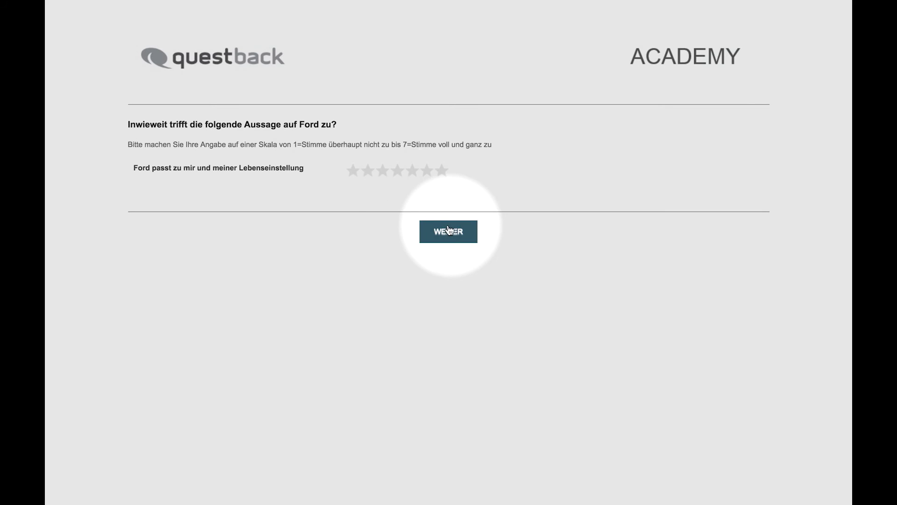
left_click(383, 171)
left_click(451, 229)
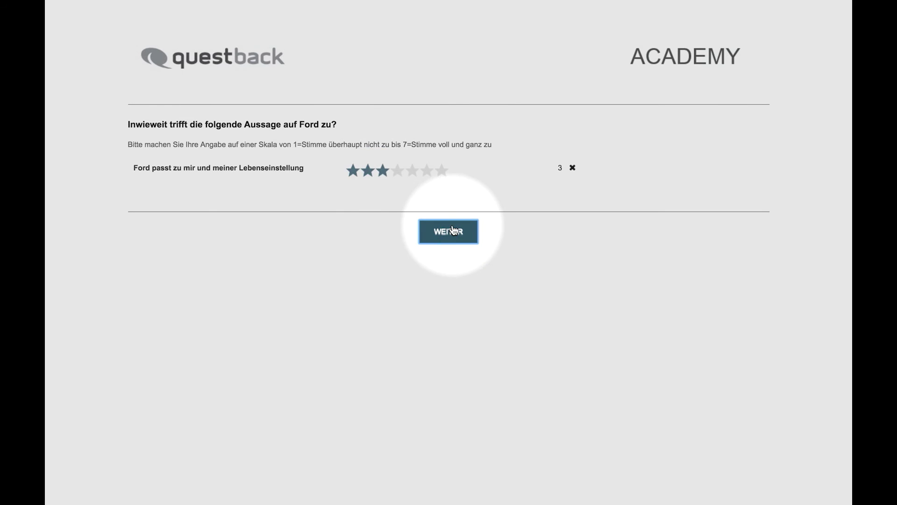
left_click(412, 171)
left_click(454, 235)
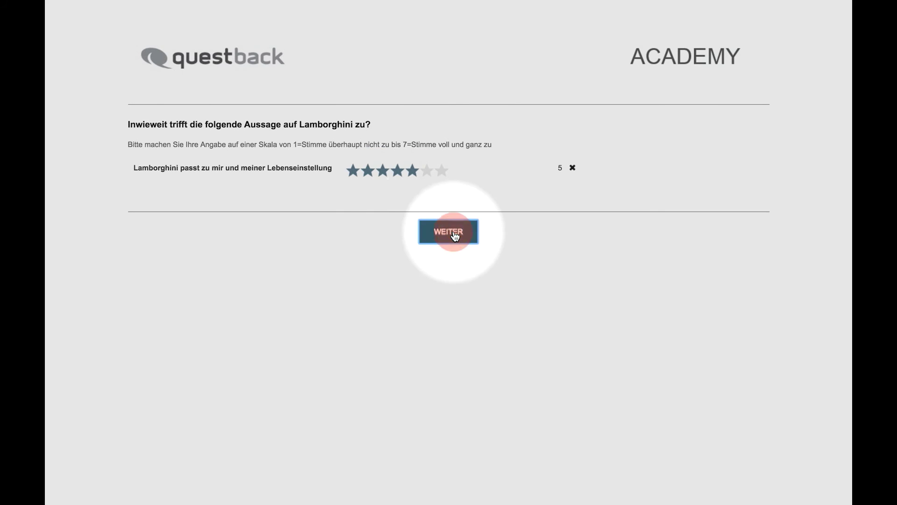
left_click(450, 233)
left_click(398, 171)
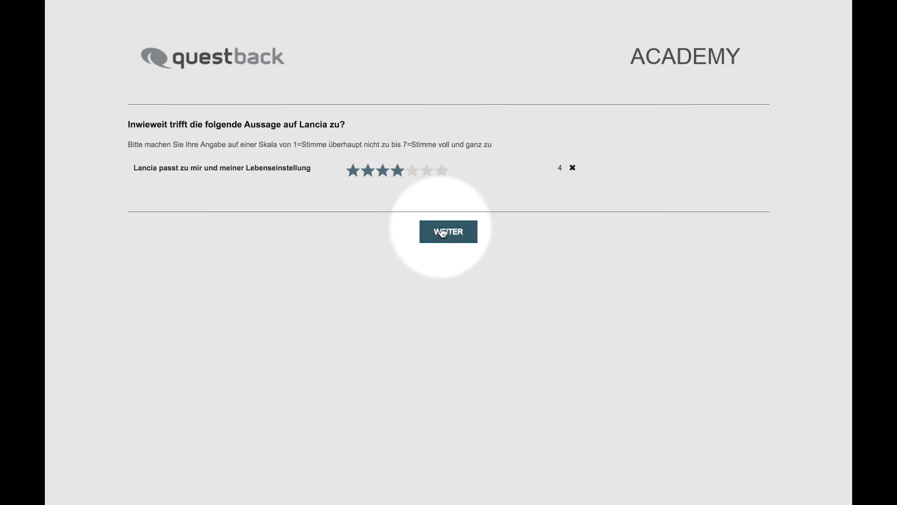
left_click(448, 231)
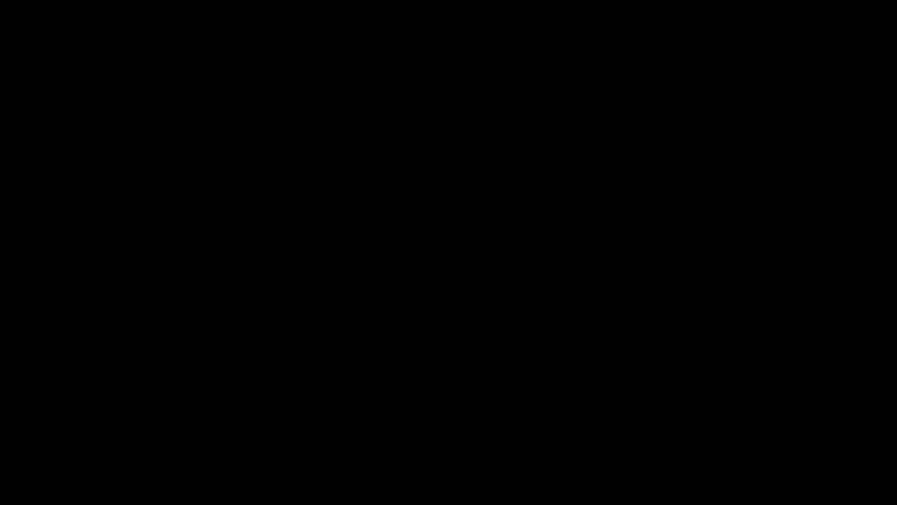
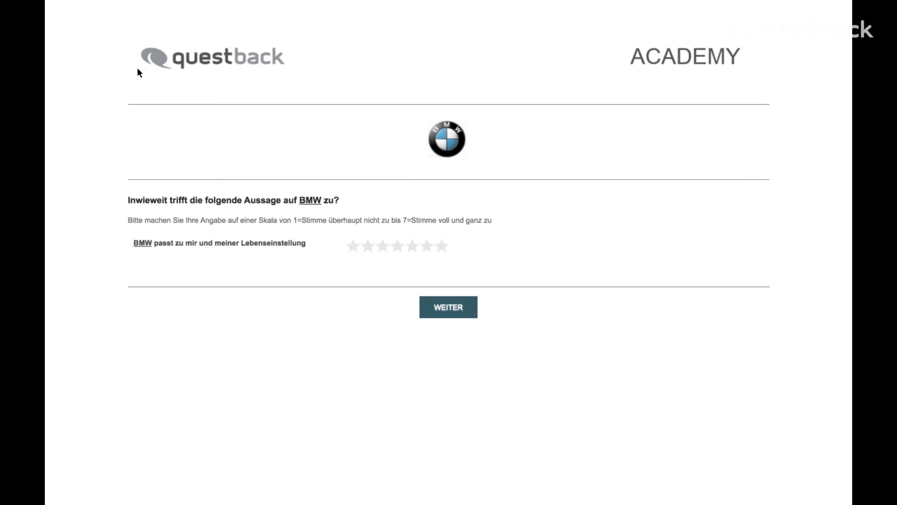
- Switch to the QB_MH Funnel questionnaire editor and open the placeholders of the MarkenGestützt list
key("ctrl+Left")
key("ctrl+Right")
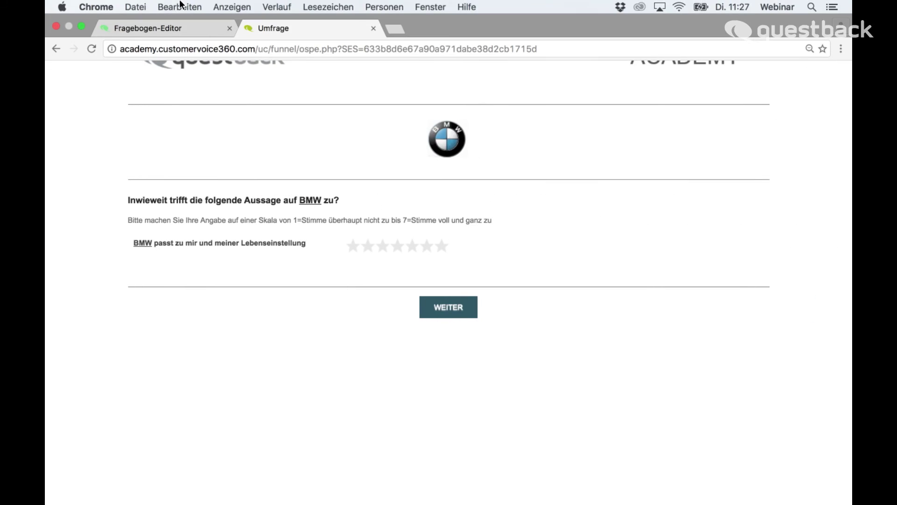
left_click(159, 27)
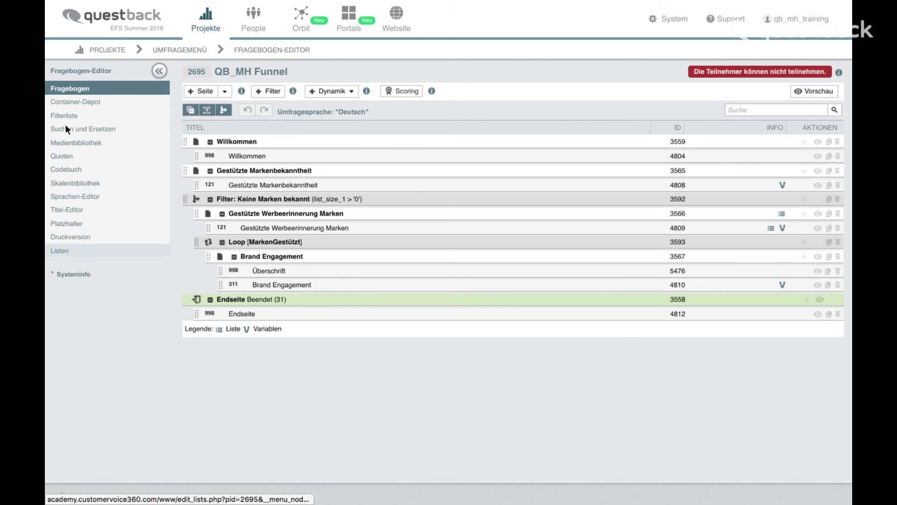
left_click(60, 250)
key("Tab")
key("Tab")
key("Tab")
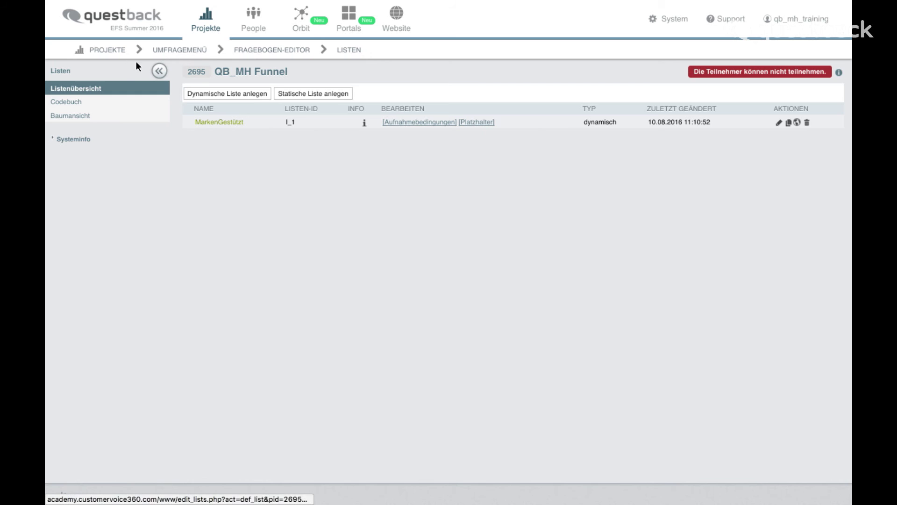
key("Return")
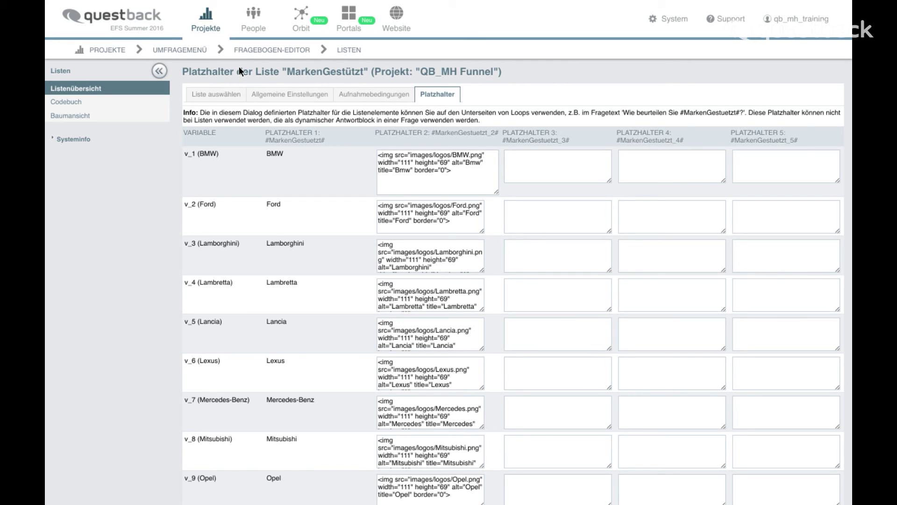
- Highlight the #MarkenGestuetzt_2# placeholder name, return to the questionnaire editor and open the Überschrift question on the Brand Engagement page
left_click_drag(432, 132, 498, 133)
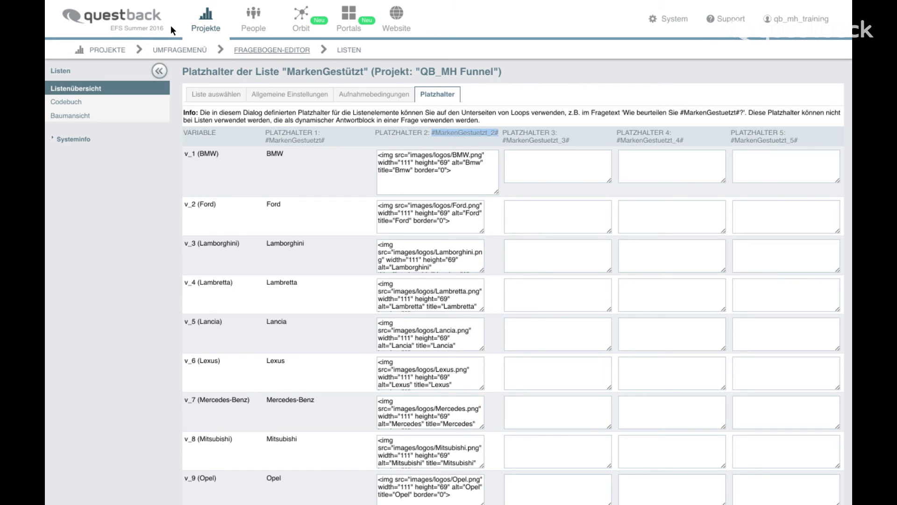
left_click(272, 50)
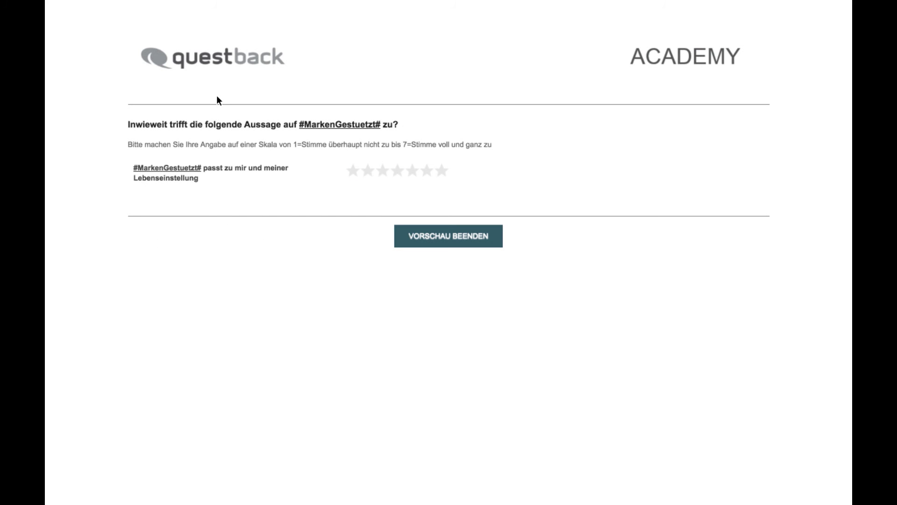
mouse_move(140, 4)
left_click(117, 27)
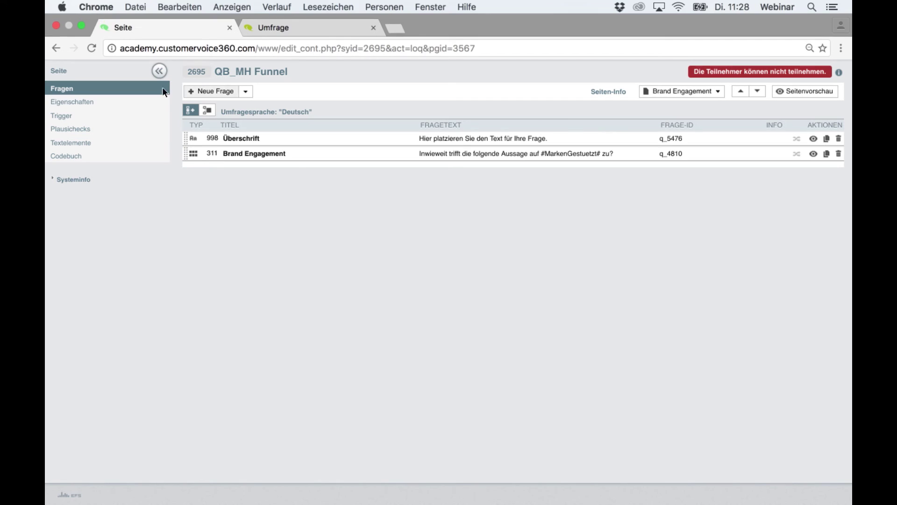
left_click(241, 138)
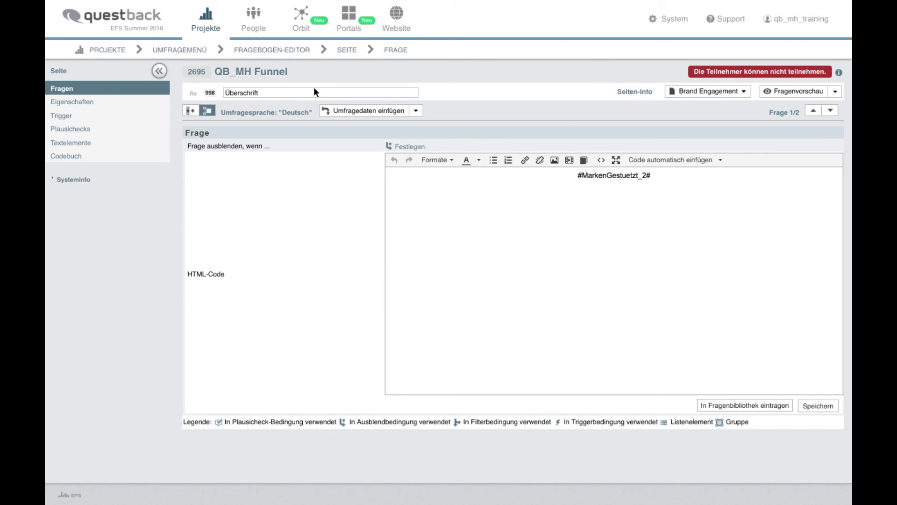
- Highlight the #MarkenGestuetzt_2# placeholder in the Überschrift question's HTML code and look at the available text formats
key("shift+End")
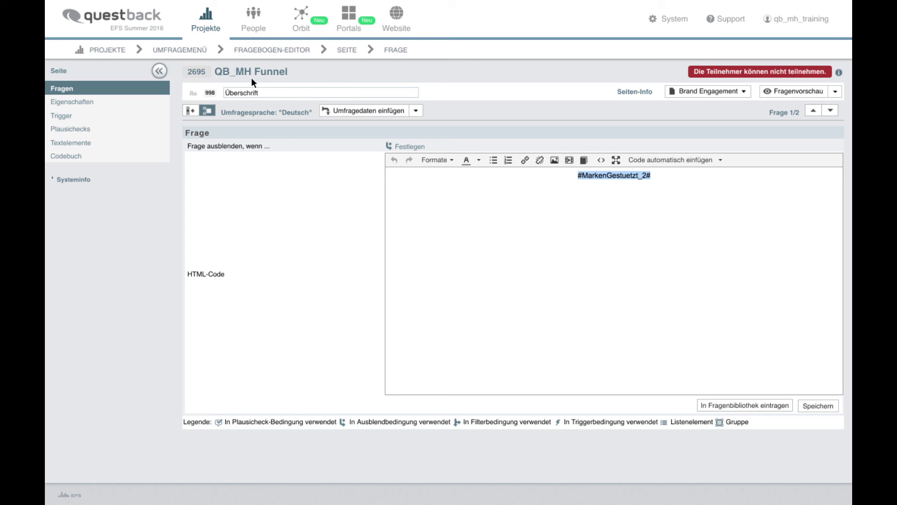
left_click(437, 160)
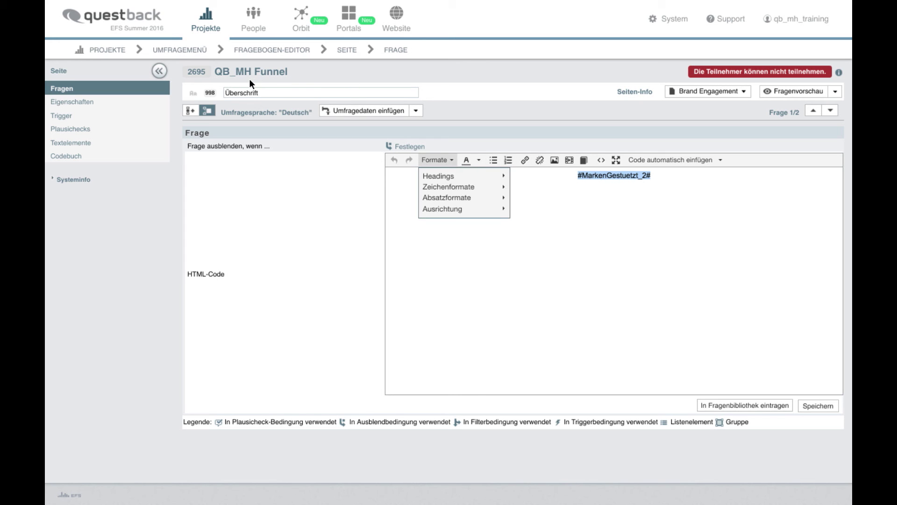
key("Escape")
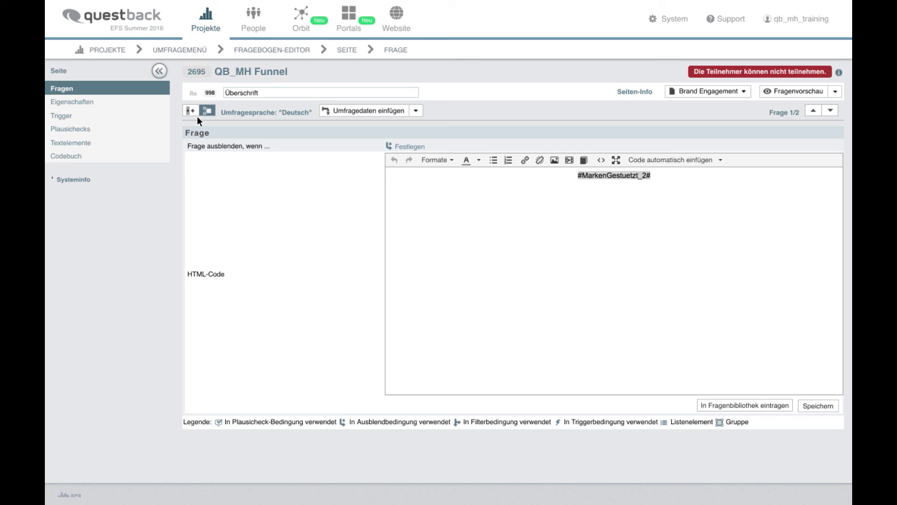
- Switch to the GoToMeeting question list and read the participants' questions about variable naming in the loop
key("ctrl+Left")
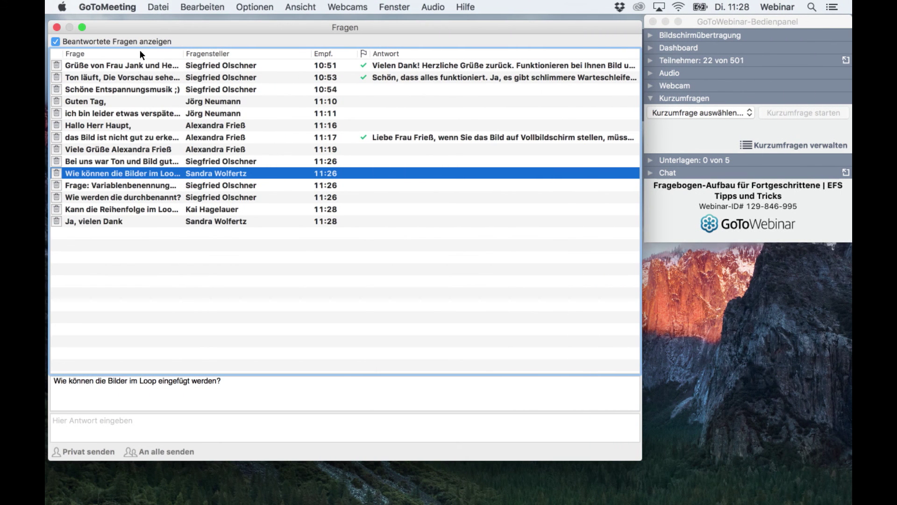
key("Down")
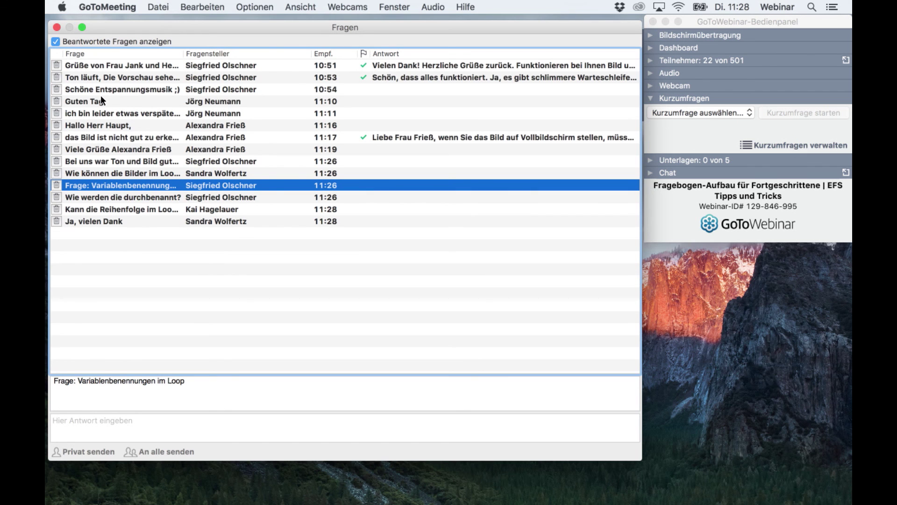
key("Down")
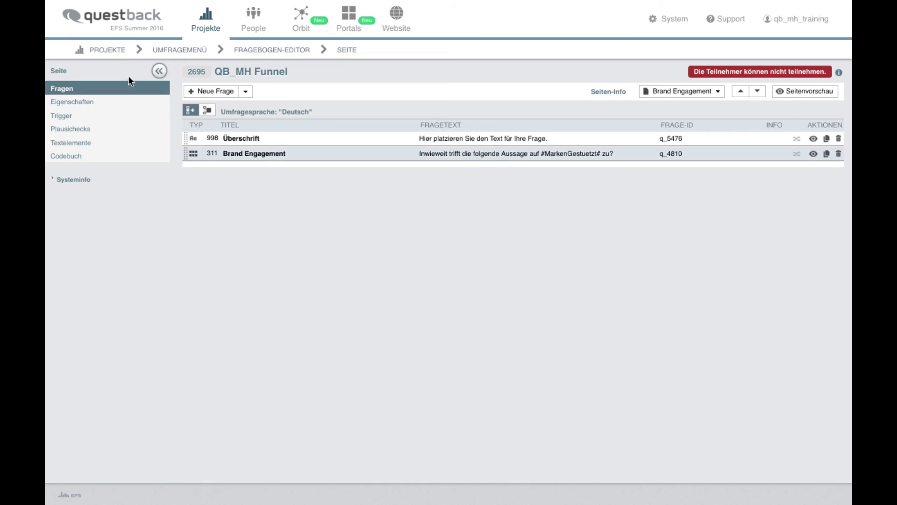
- Open the Brand Engagement question in the survey editor, review its v_36 answer item and open the project's codebook
left_click(254, 154)
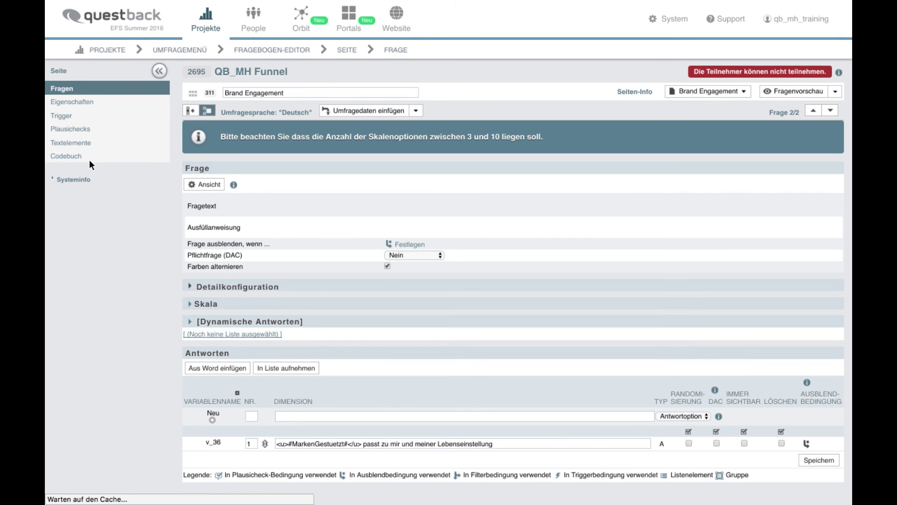
scroll(89, 160, "down", 1)
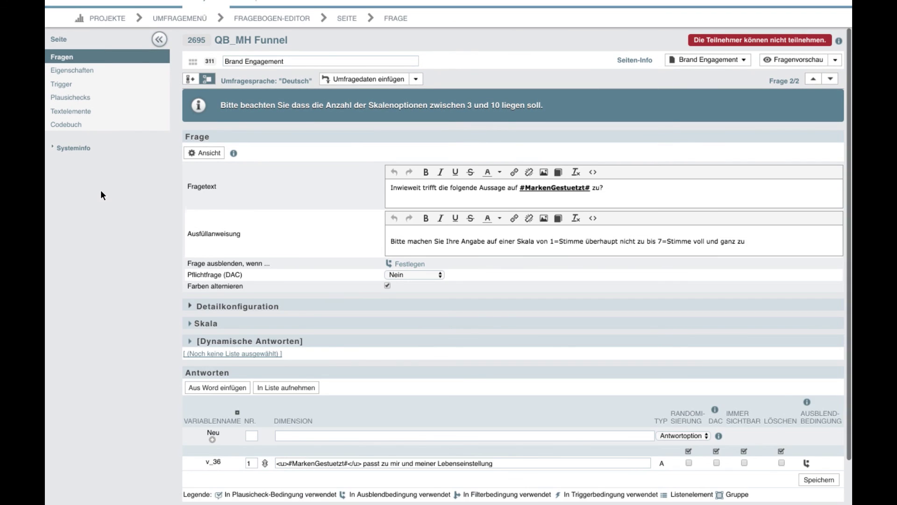
scroll(101, 191, "down", 2)
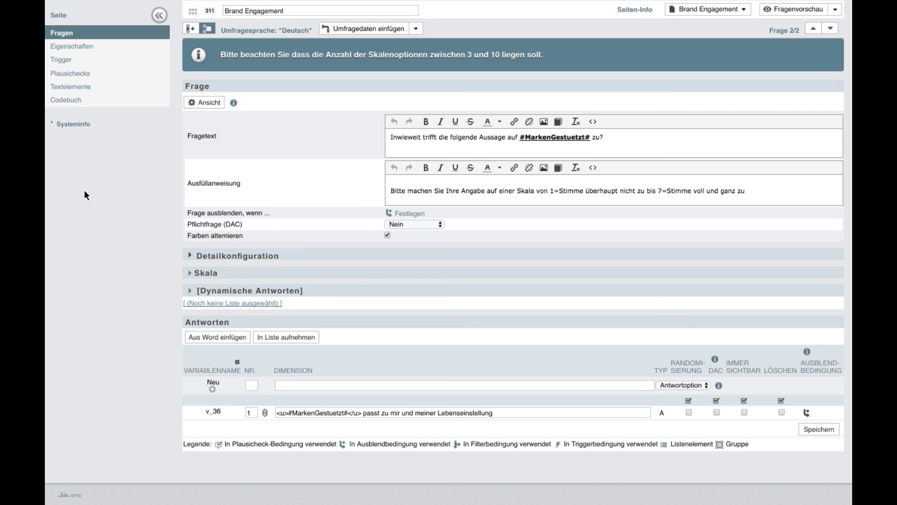
scroll(84, 189, "up", 3)
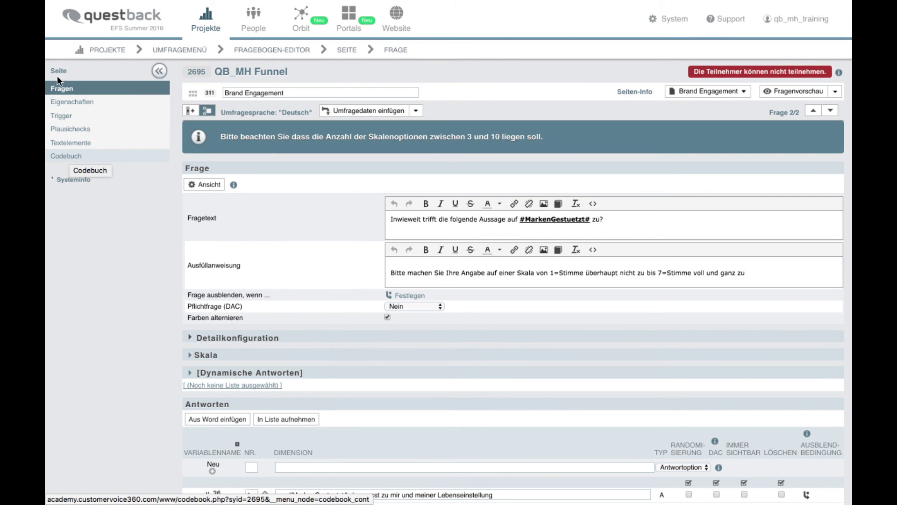
left_click(57, 76)
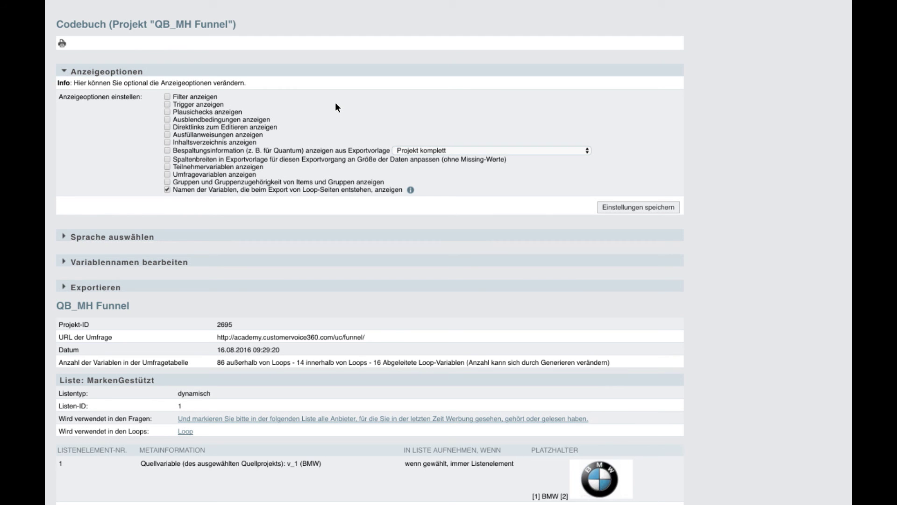
- Search the codebook for v_36 and examine how the Brand Engagement loop variables are named for each brand
scroll(287, 125, "down", 7)
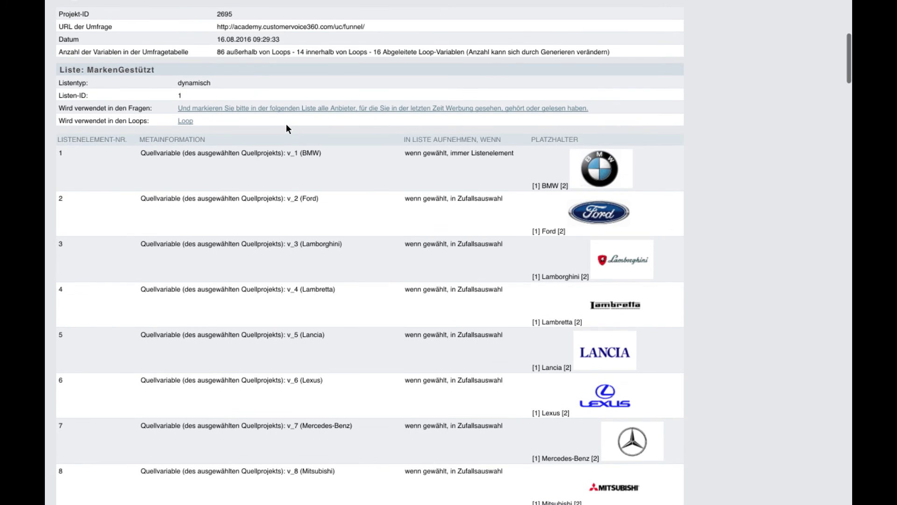
key("super+f")
type("v")
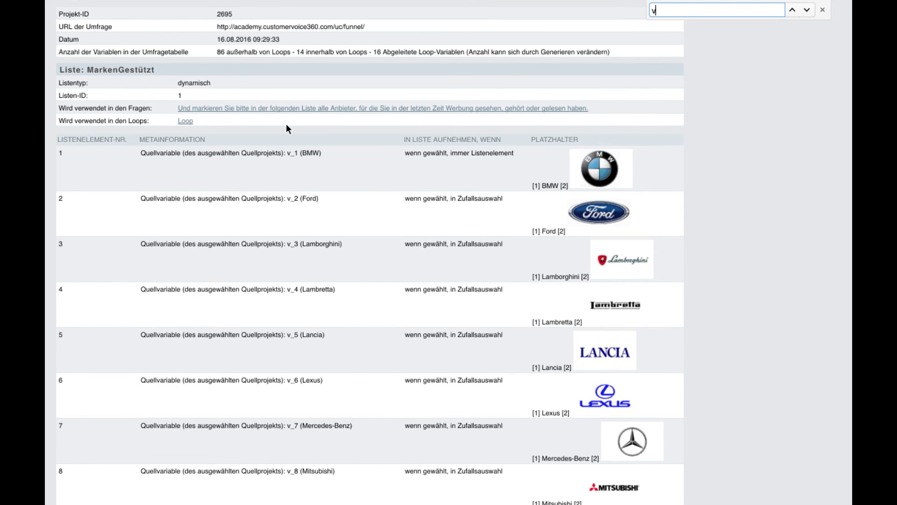
type("_36")
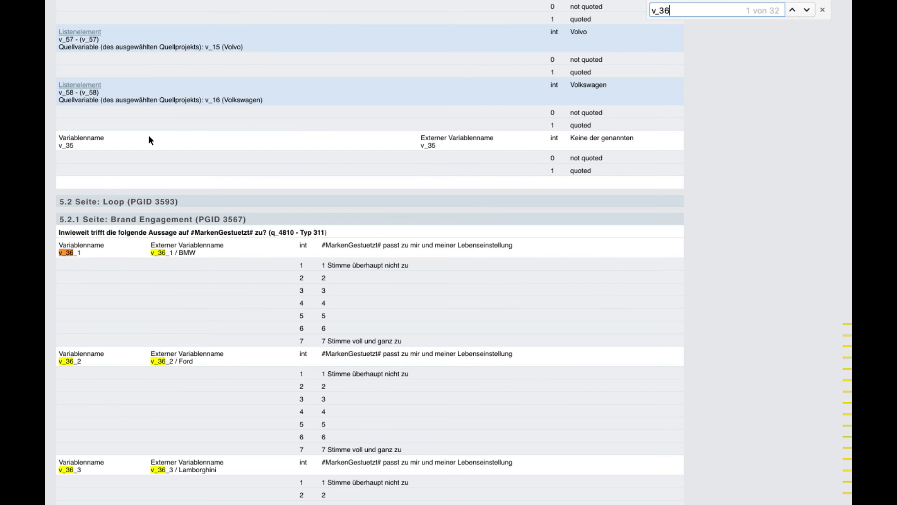
scroll(97, 140, "down", 4)
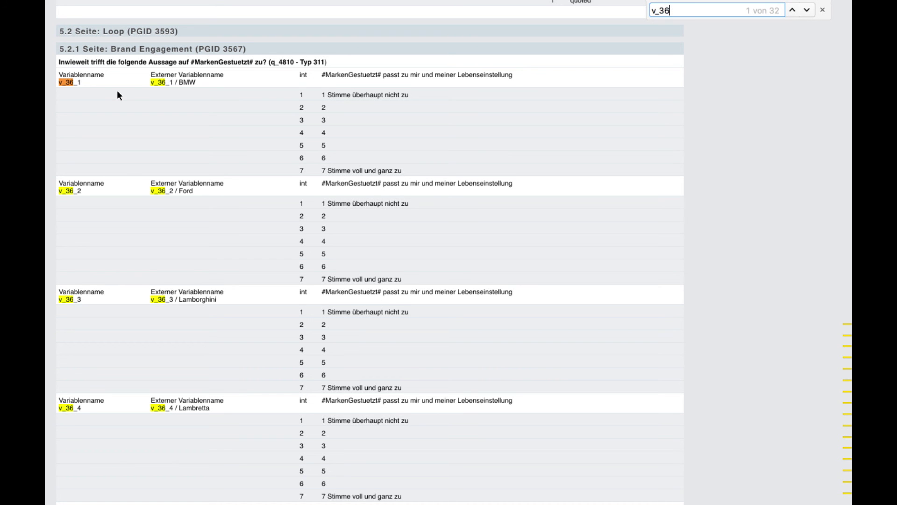
scroll(117, 91, "up", 20)
scroll(117, 91, "up", 5)
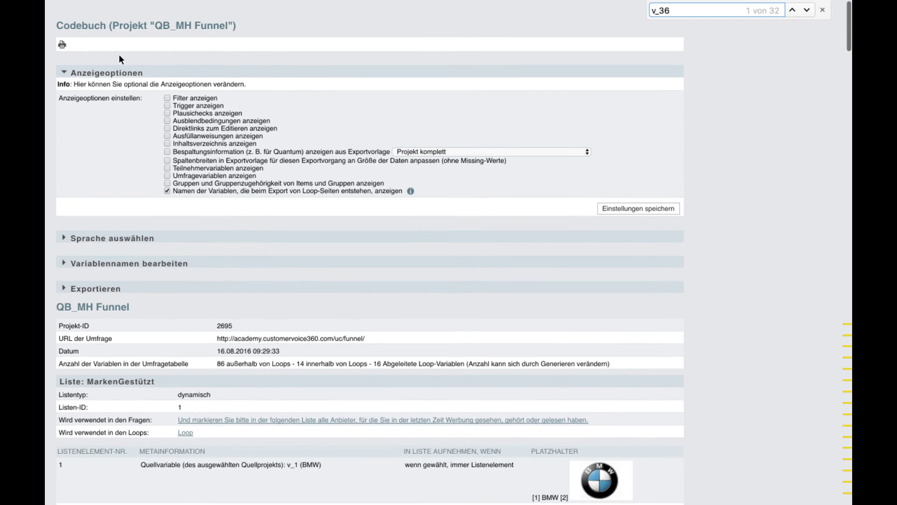
- Return to the survey editor, open the inclusion conditions of the MarkenGestützt list and review its list elements
left_click(99, 13)
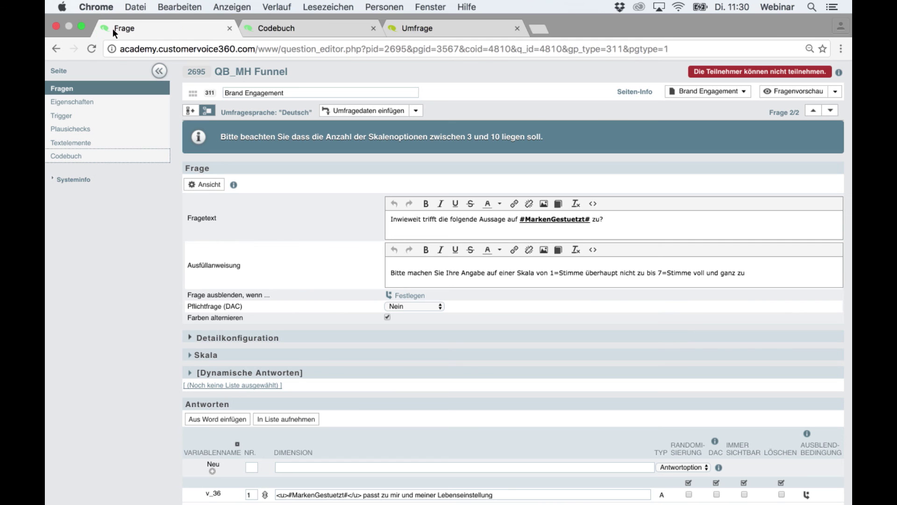
left_click(144, 23)
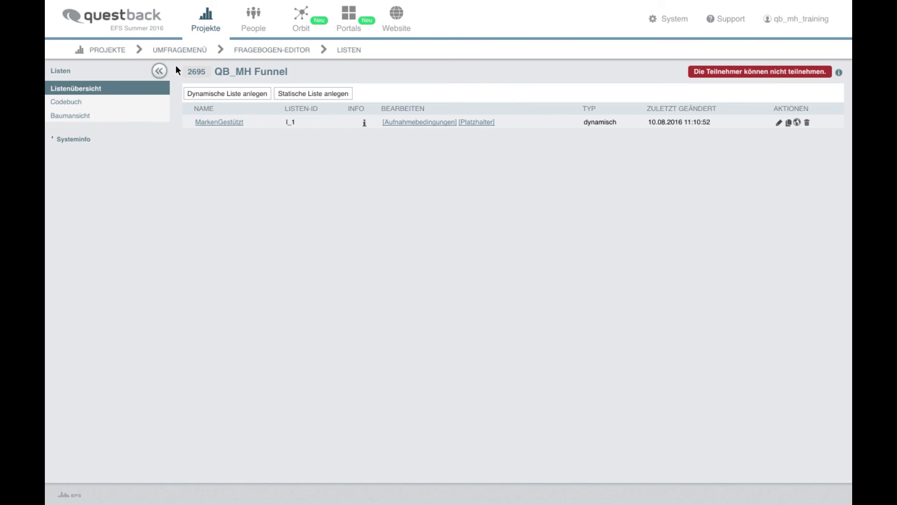
left_click(419, 122)
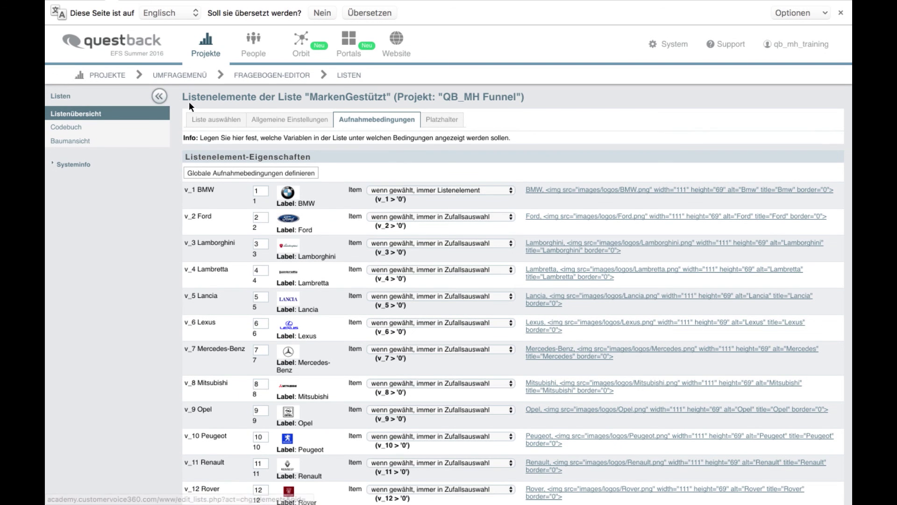
scroll(189, 103, "down", 1)
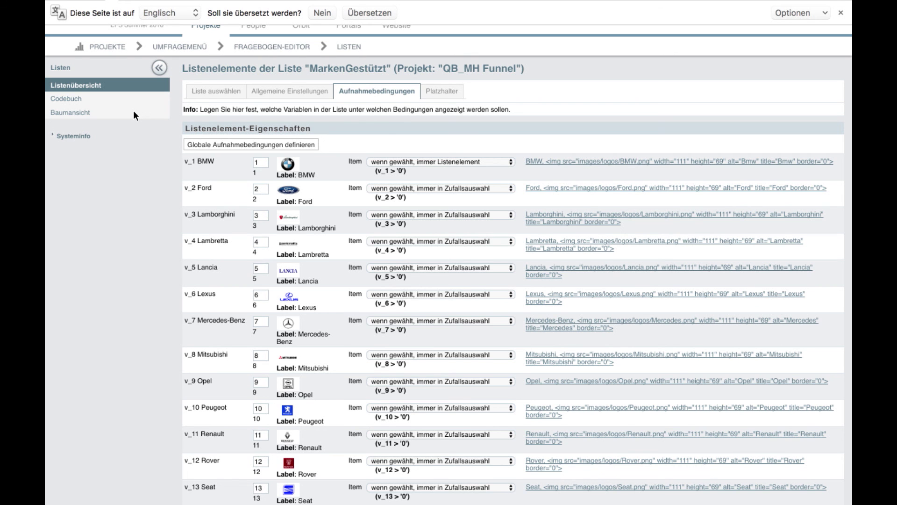
scroll(133, 115, "down", 6)
scroll(133, 110, "up", 6)
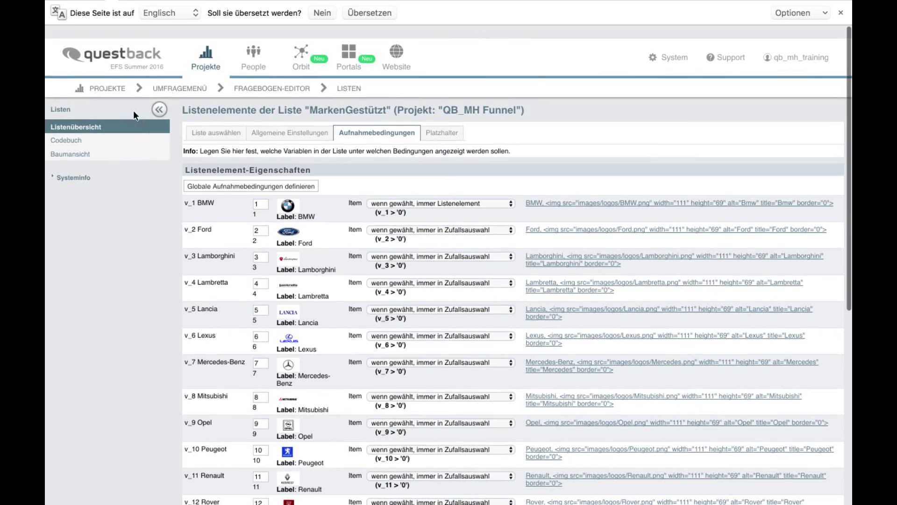